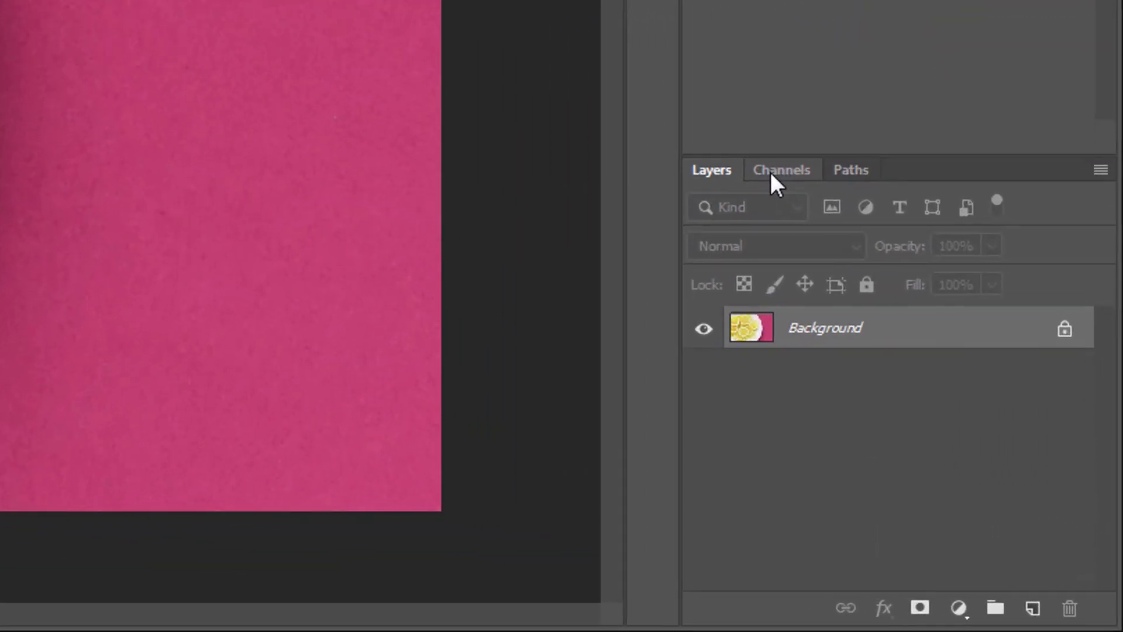
# View the Red, Green and Blue channels individually, and the Green and Blue channels together.
pyautogui.click(771, 172)
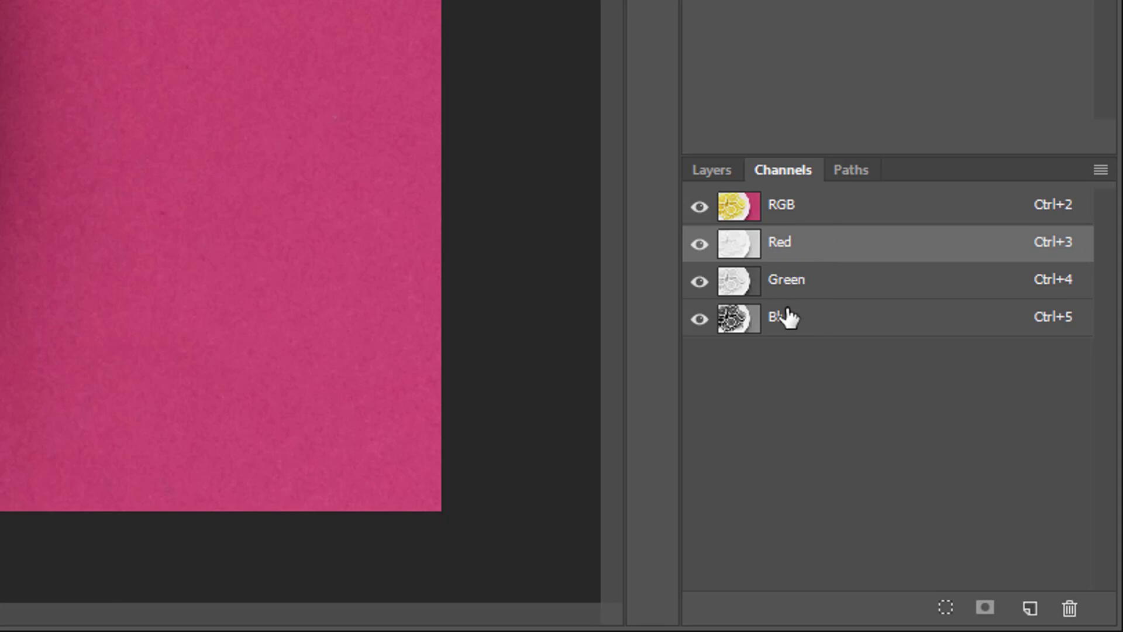
pyautogui.hotkey('ctrl', '2')
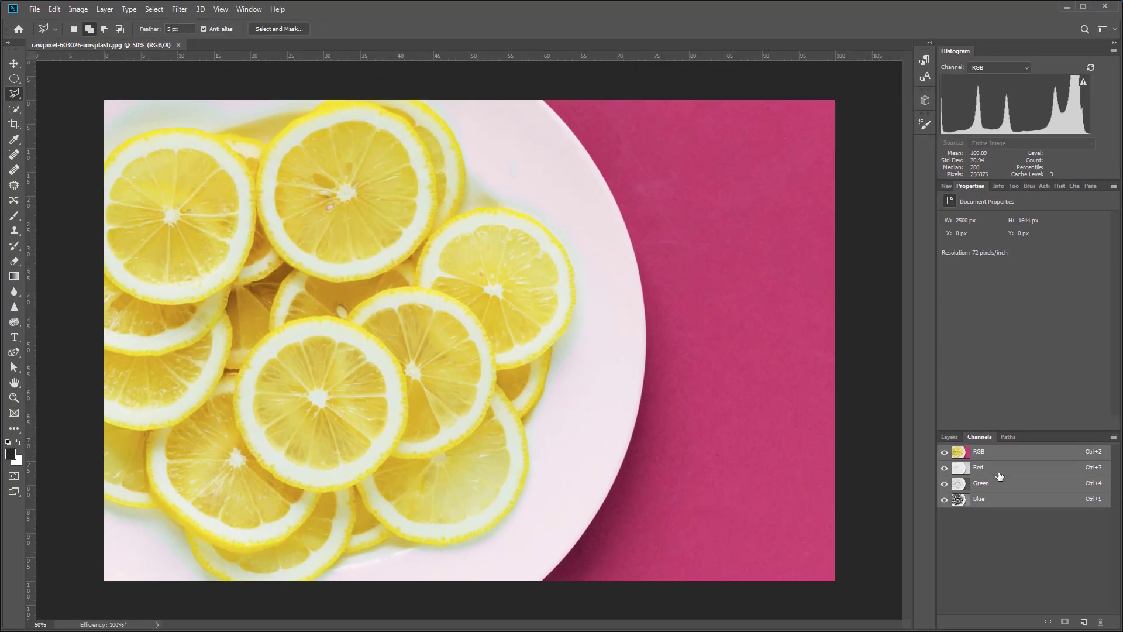
pyautogui.click(827, 252)
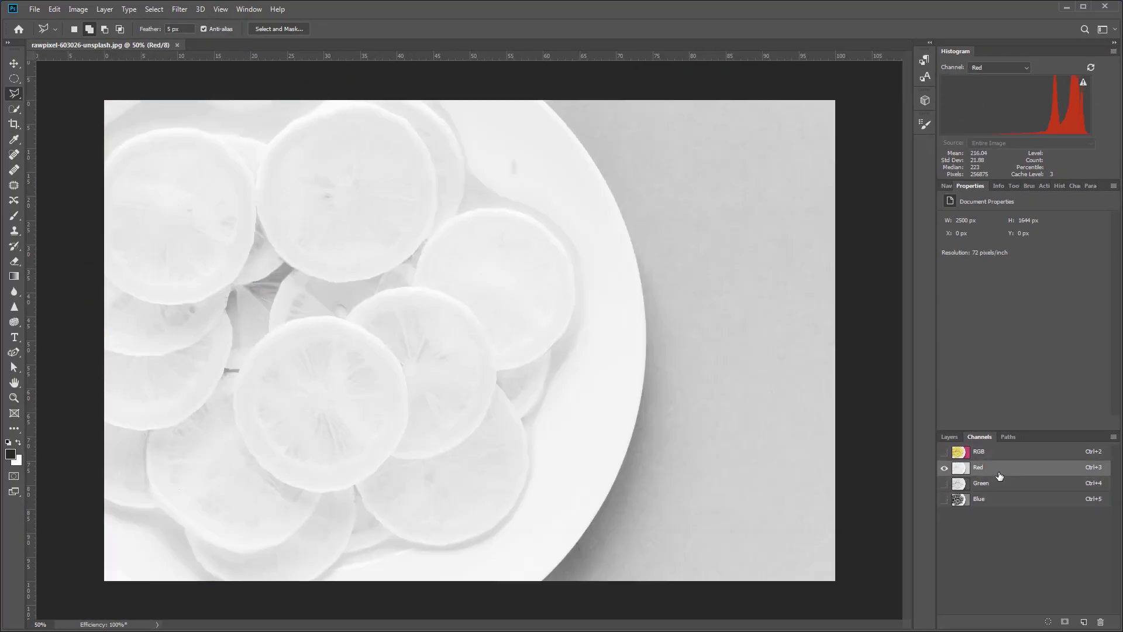
pyautogui.click(1000, 487)
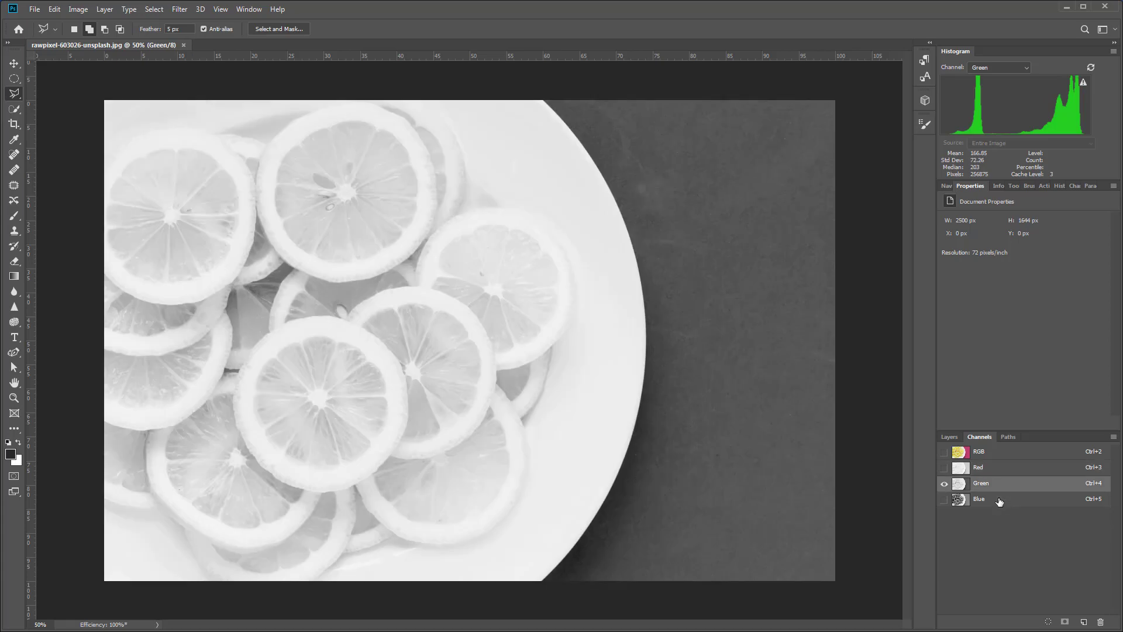
pyautogui.click(999, 501)
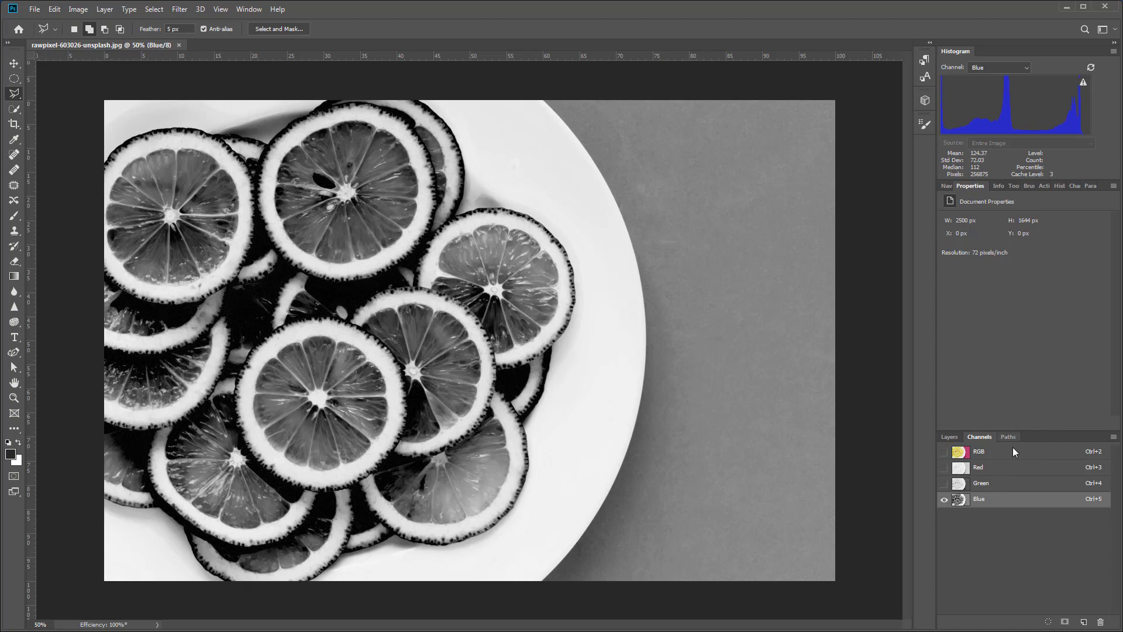
pyautogui.click(943, 485)
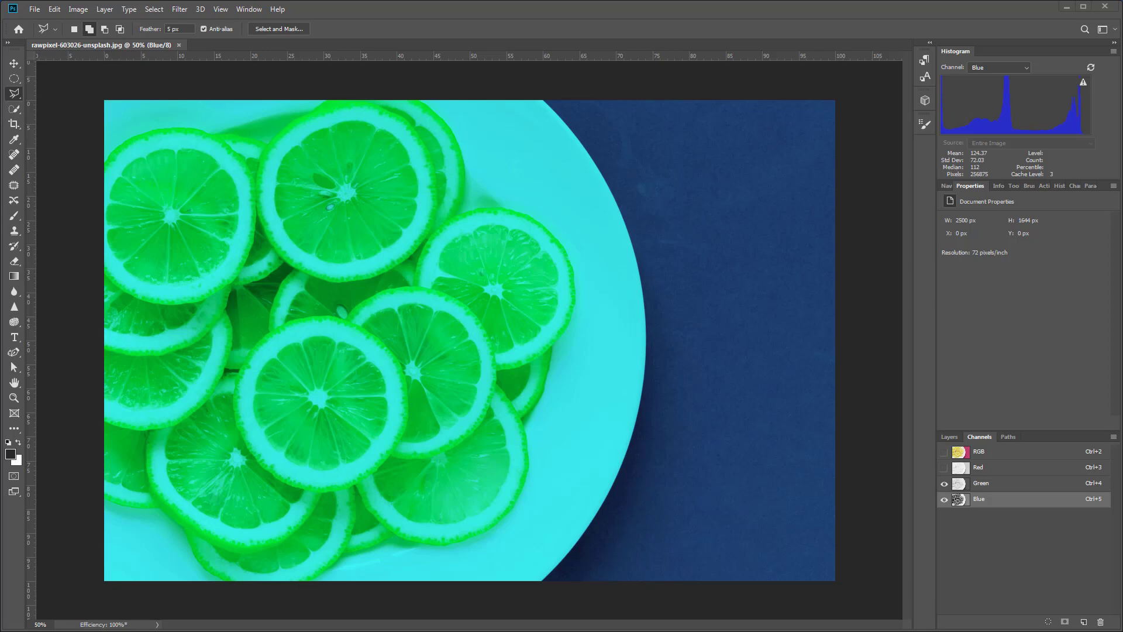
# Load the Blue channel alone as a selection and add a Solid Color fill layer masked by it.
pyautogui.click(977, 496)
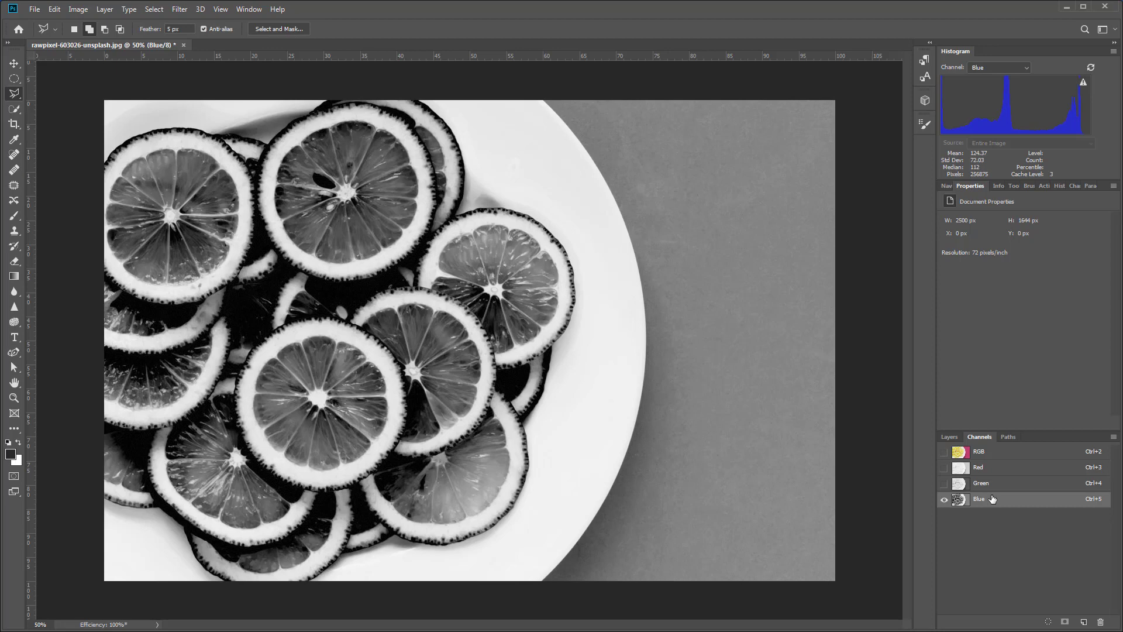
pyautogui.keyDown('ctrl'); pyautogui.click(960, 499); pyautogui.keyUp('ctrl')
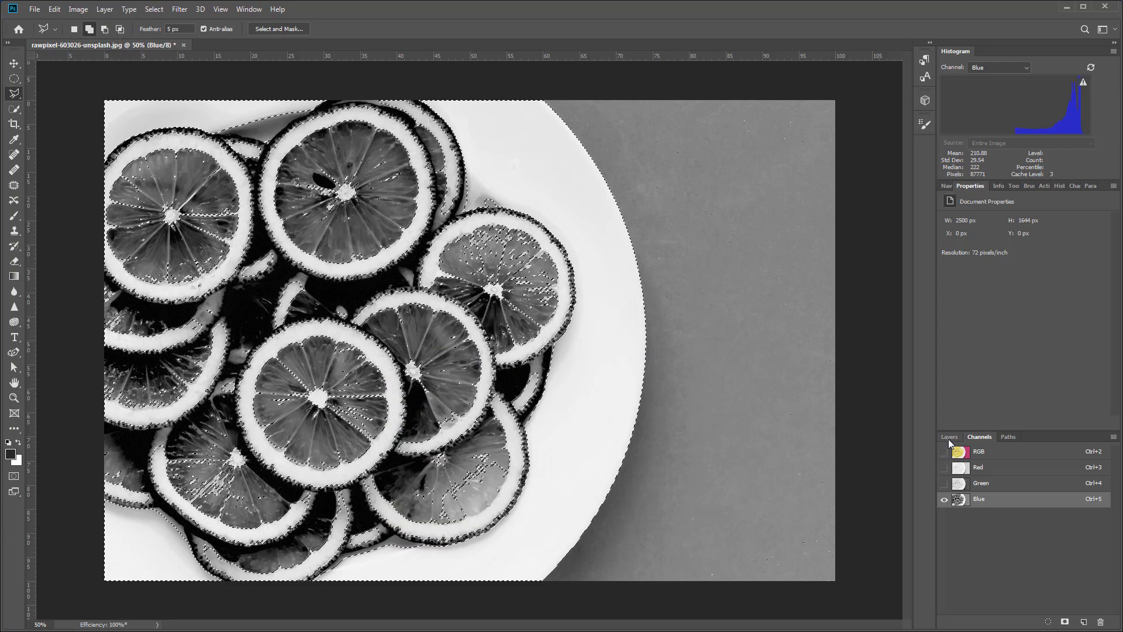
pyautogui.click(949, 437)
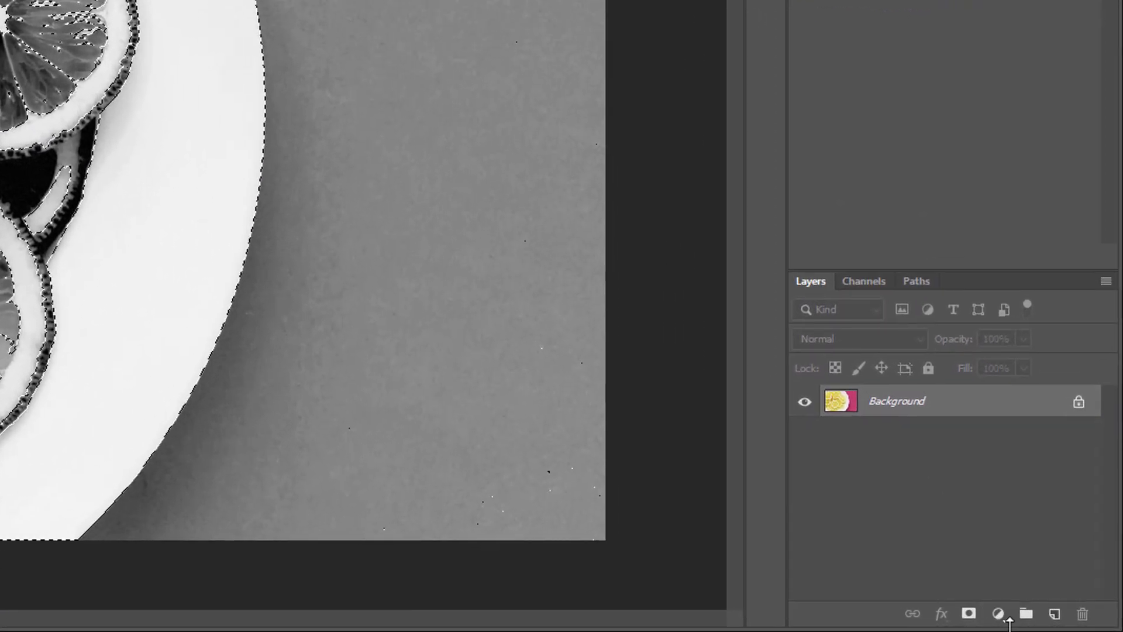
pyautogui.click(998, 613)
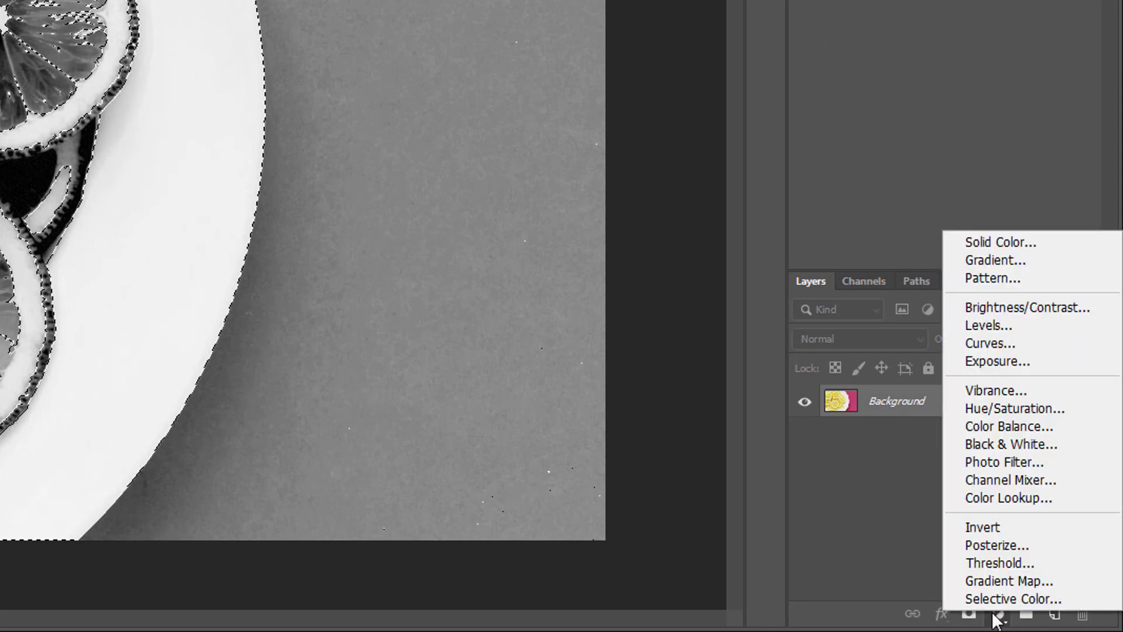
pyautogui.click(983, 241)
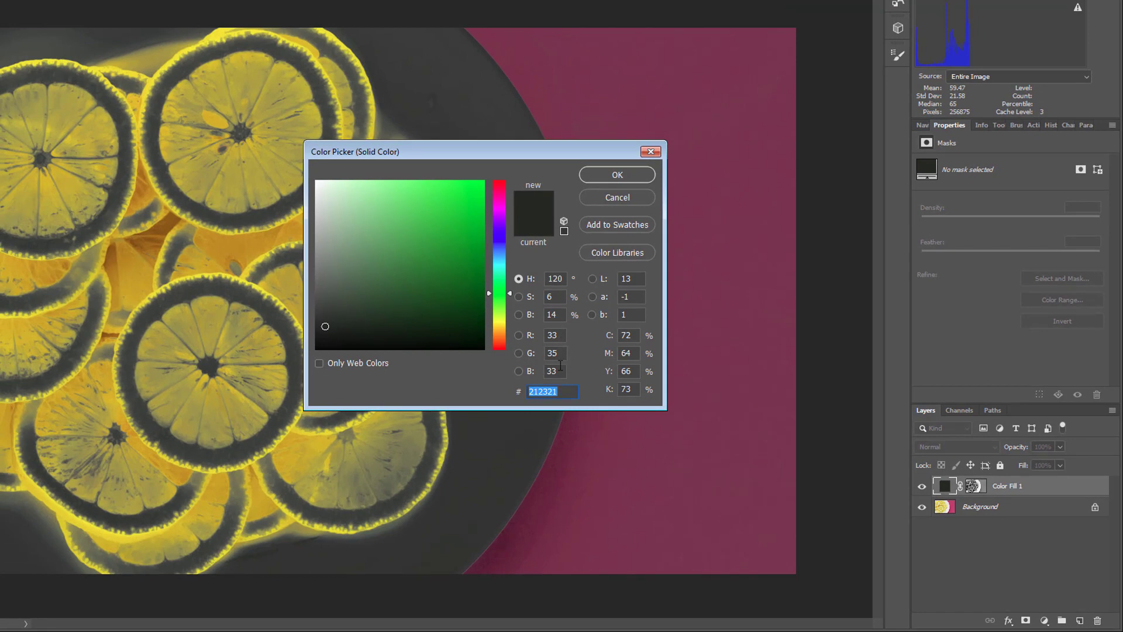
# Set the fill colour of the layer masked by the Blue channel to R 0, G 0, B 255.
pyautogui.moveTo(561, 371); pyautogui.dragTo(520, 371)
pyautogui.write('255')
pyautogui.click(545, 355)
pyautogui.doubleClick(545, 355)
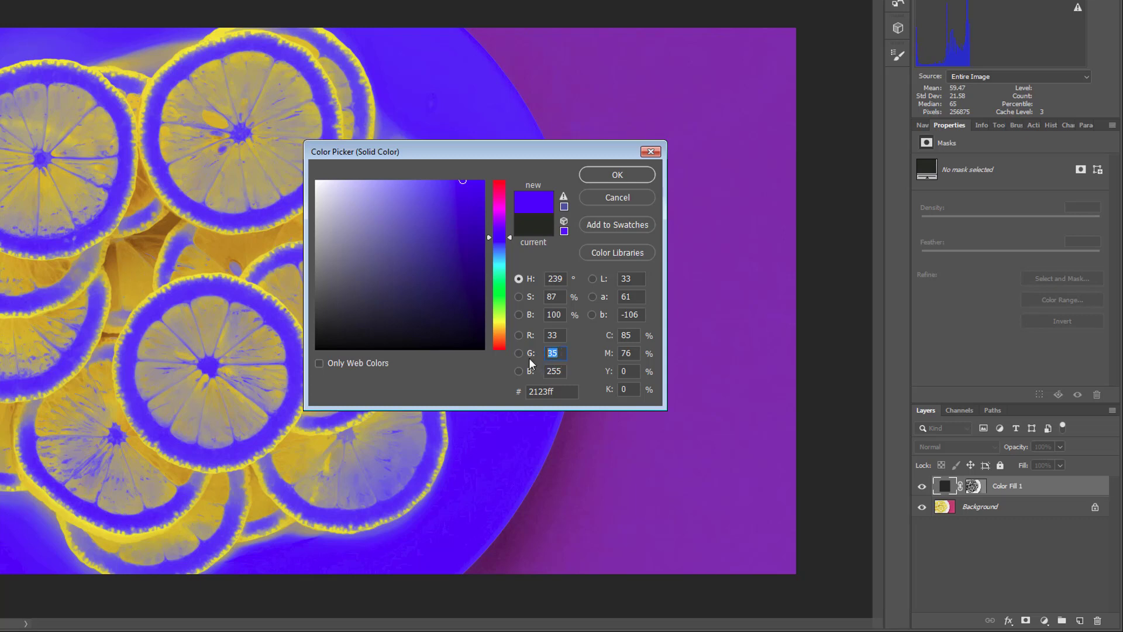
pyautogui.write('0')
pyautogui.doubleClick(553, 336)
pyautogui.write('0')
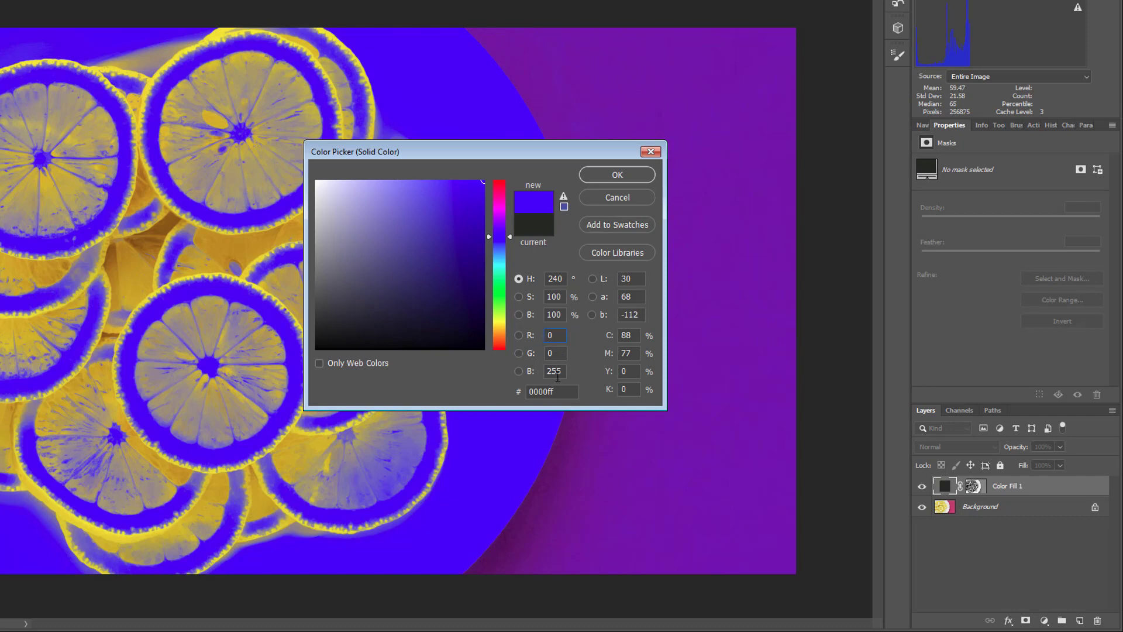
pyautogui.click(617, 176)
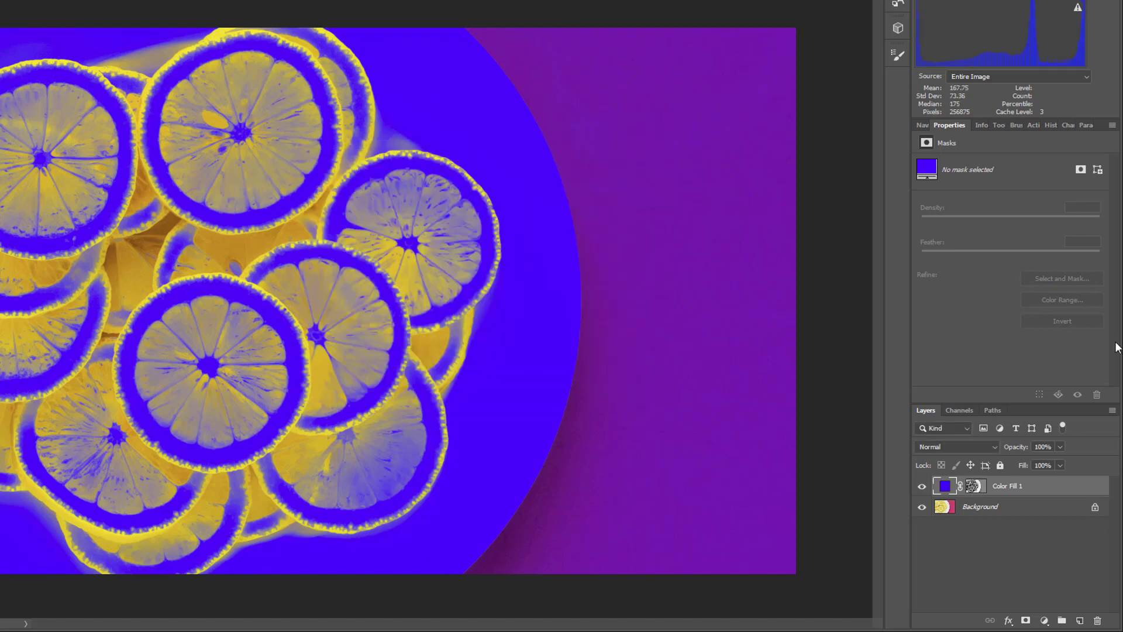
# View the blue fill layer without the Background, and hide the blue fill and show the Background again.
pyautogui.click(922, 508)
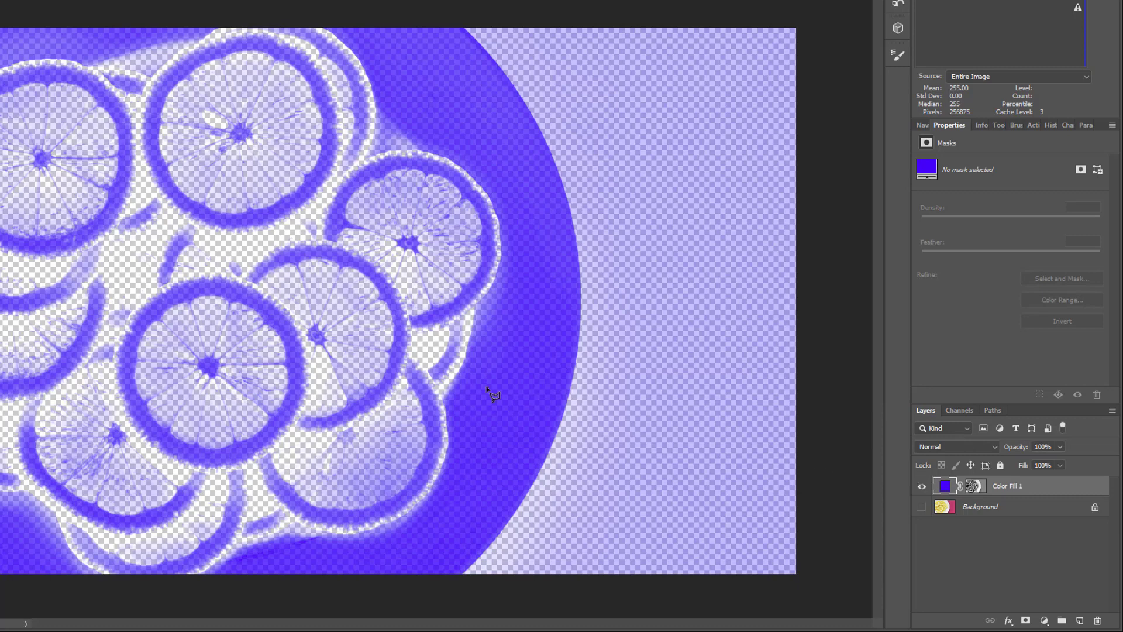
pyautogui.click(922, 486)
pyautogui.click(922, 507)
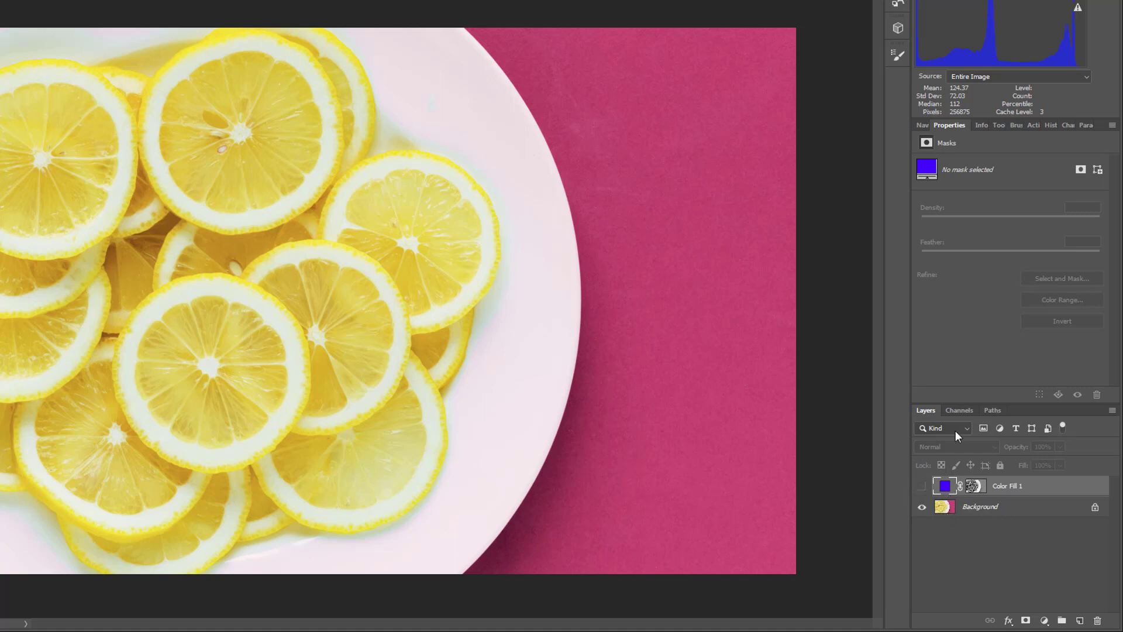
# Load the Red channel as a selection and add a Solid Color fill layer masked by it.
pyautogui.click(959, 411)
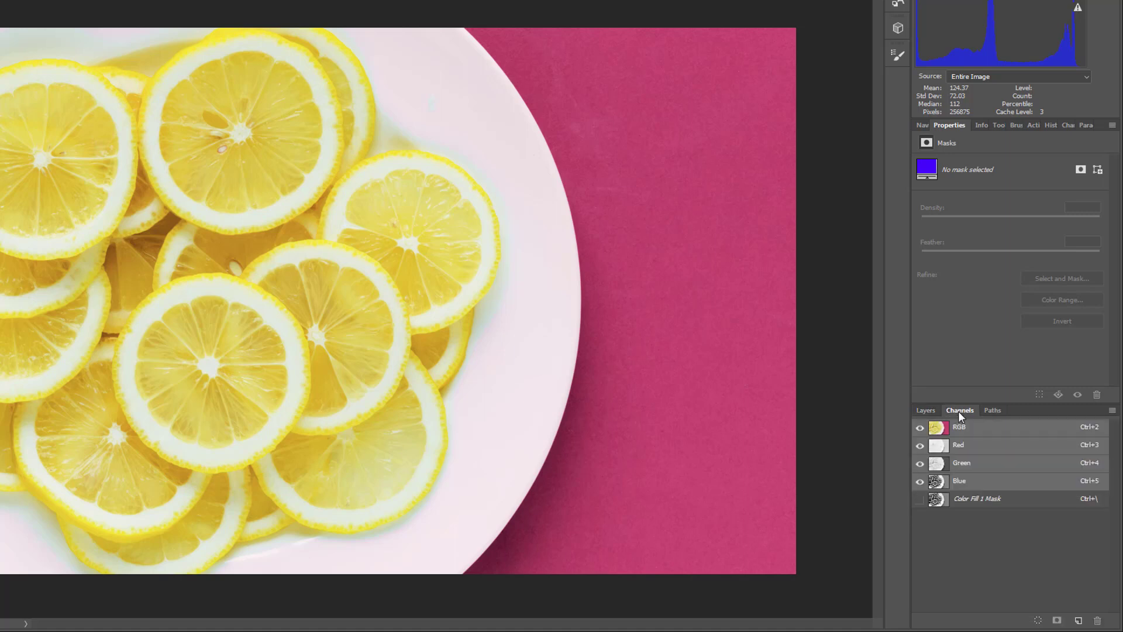
pyautogui.click(965, 448)
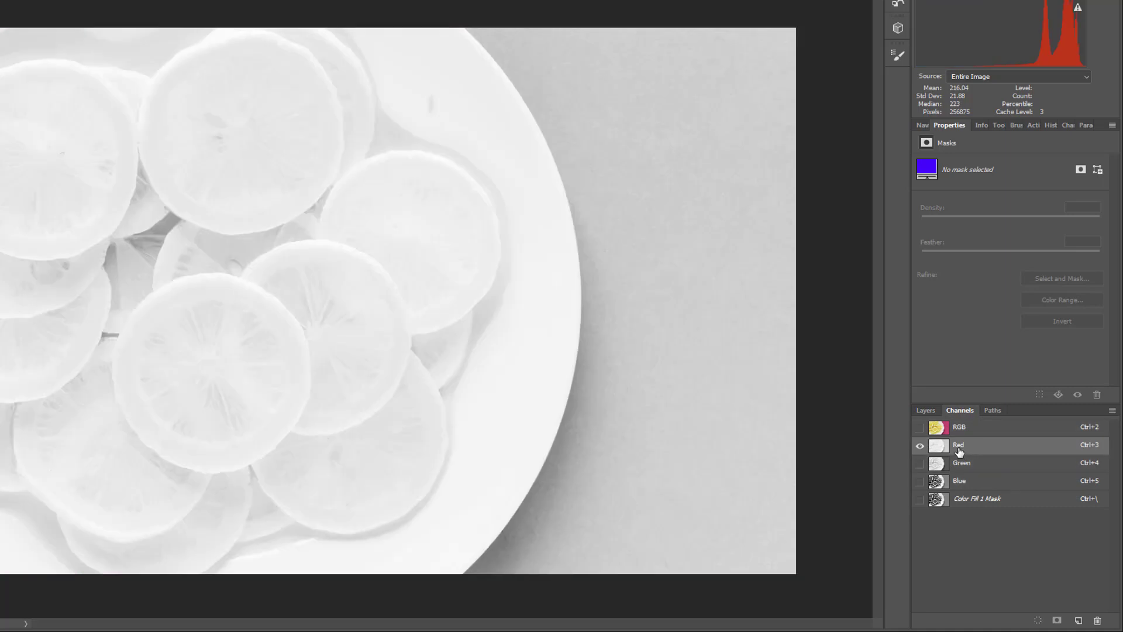
pyautogui.keyDown('ctrl'); pyautogui.click(939, 446); pyautogui.keyUp('ctrl')
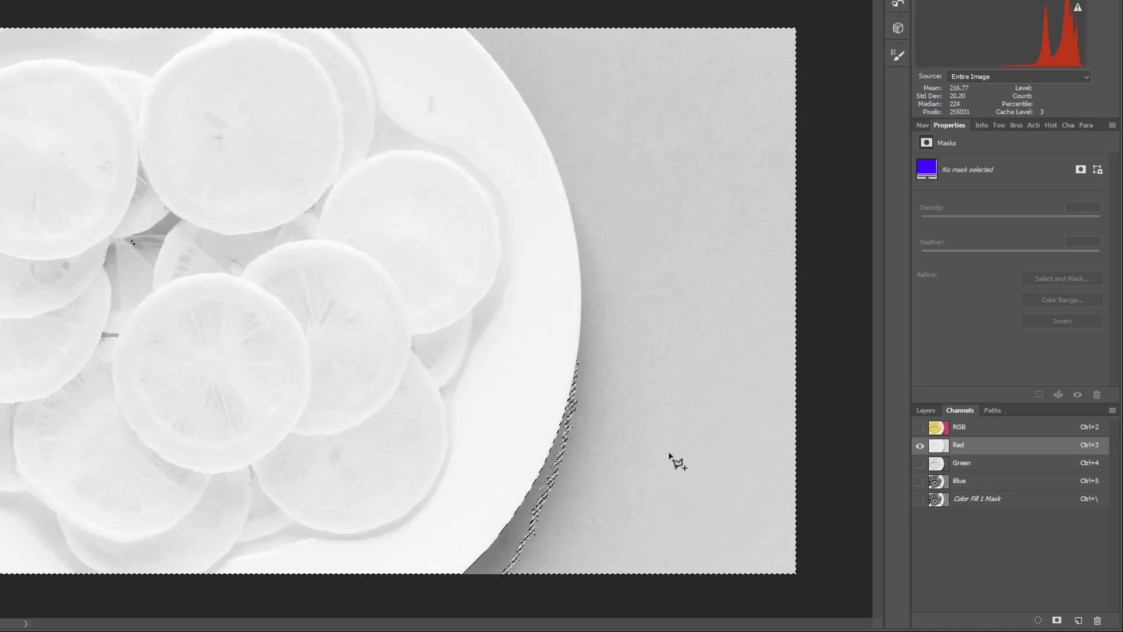
pyautogui.click(932, 410)
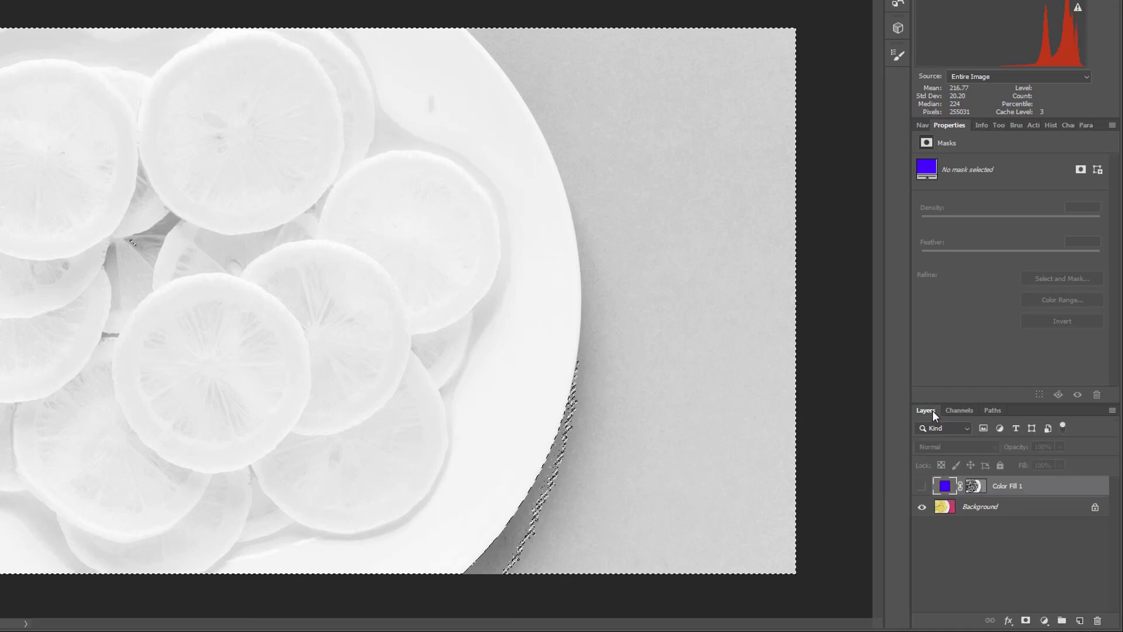
pyautogui.click(1044, 621)
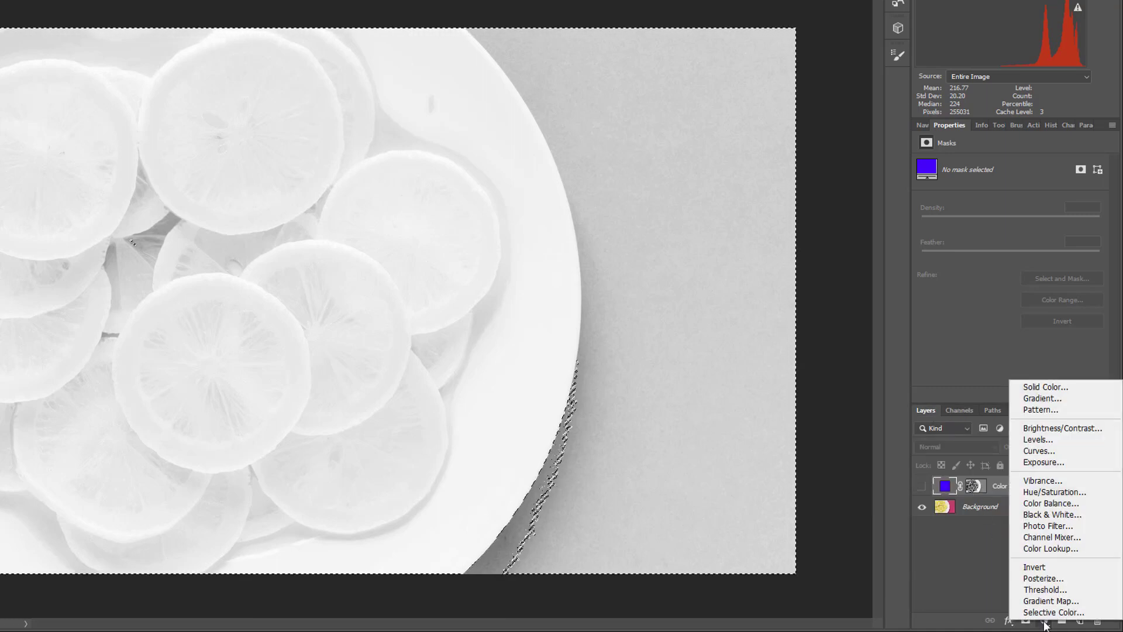
pyautogui.click(1046, 386)
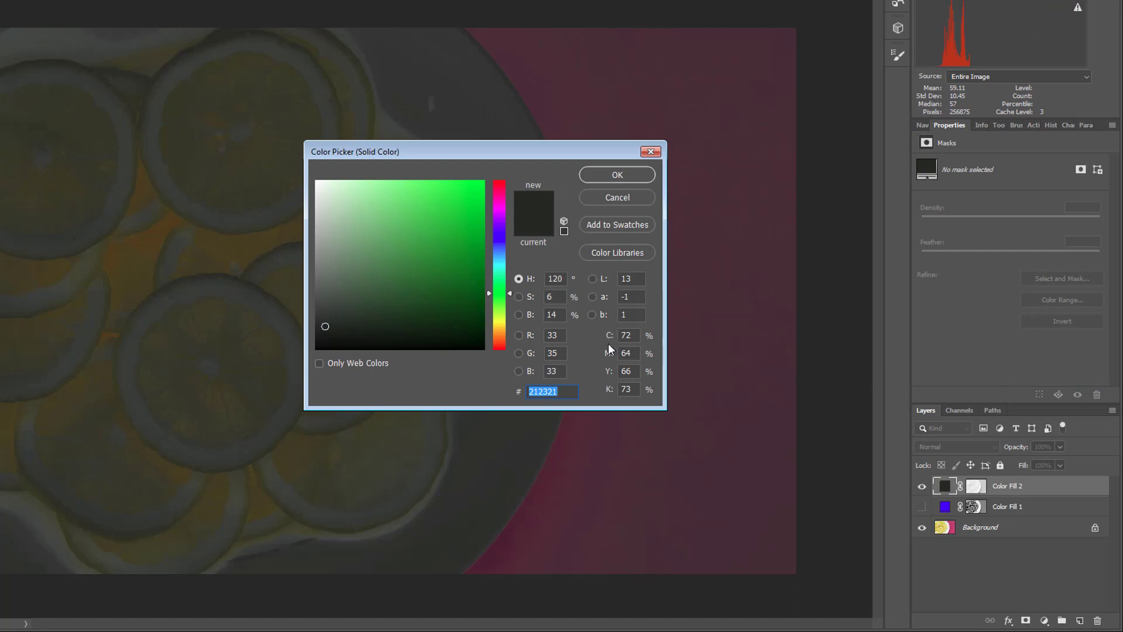
# Set the fill colour of the layer masked by the Red channel to R 255, G 0, B 0.
pyautogui.click(554, 336)
pyautogui.write('255')
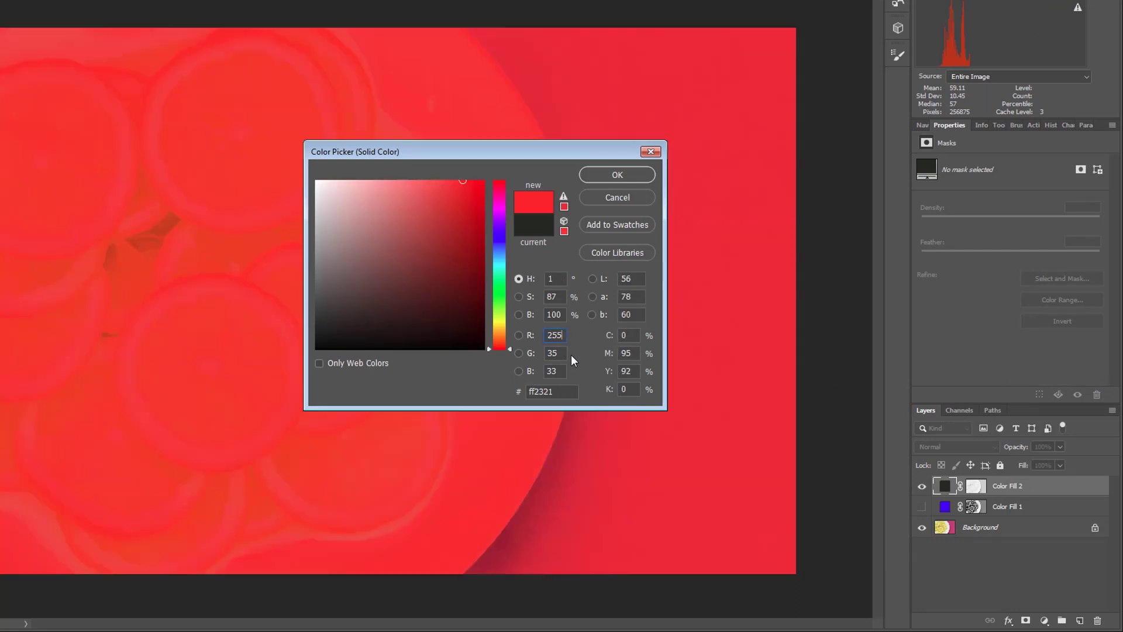
pyautogui.press('Tab')
pyautogui.write('0')
pyautogui.press('Tab')
pyautogui.write('0')
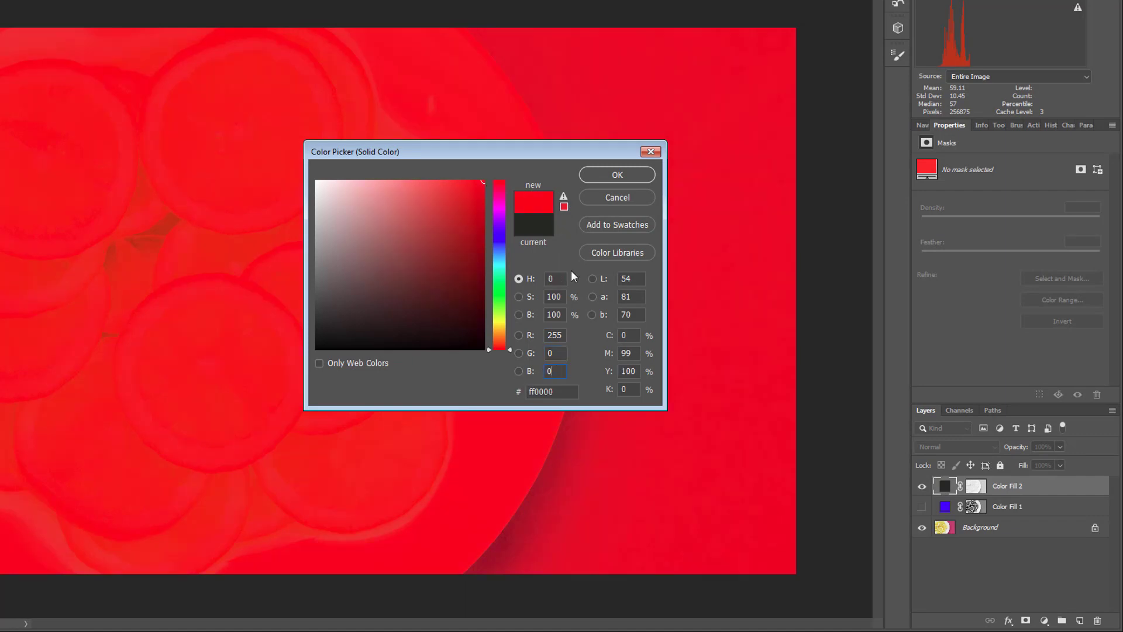
pyautogui.click(617, 175)
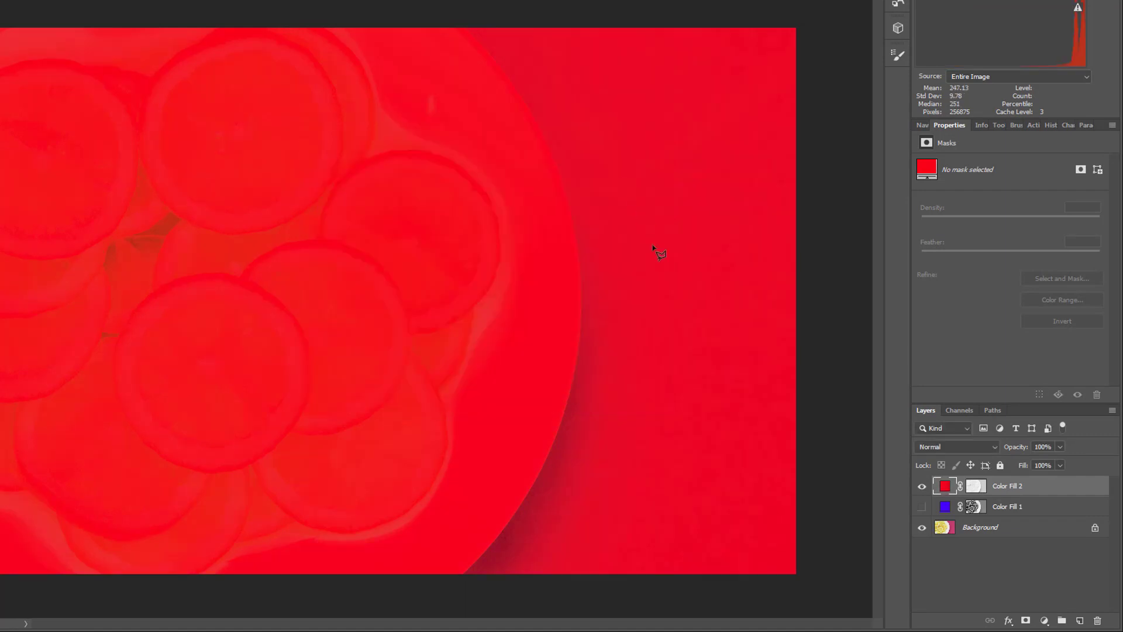
# View the red fill layer without the Background, and hide the red fill and show the Background again.
pyautogui.click(922, 528)
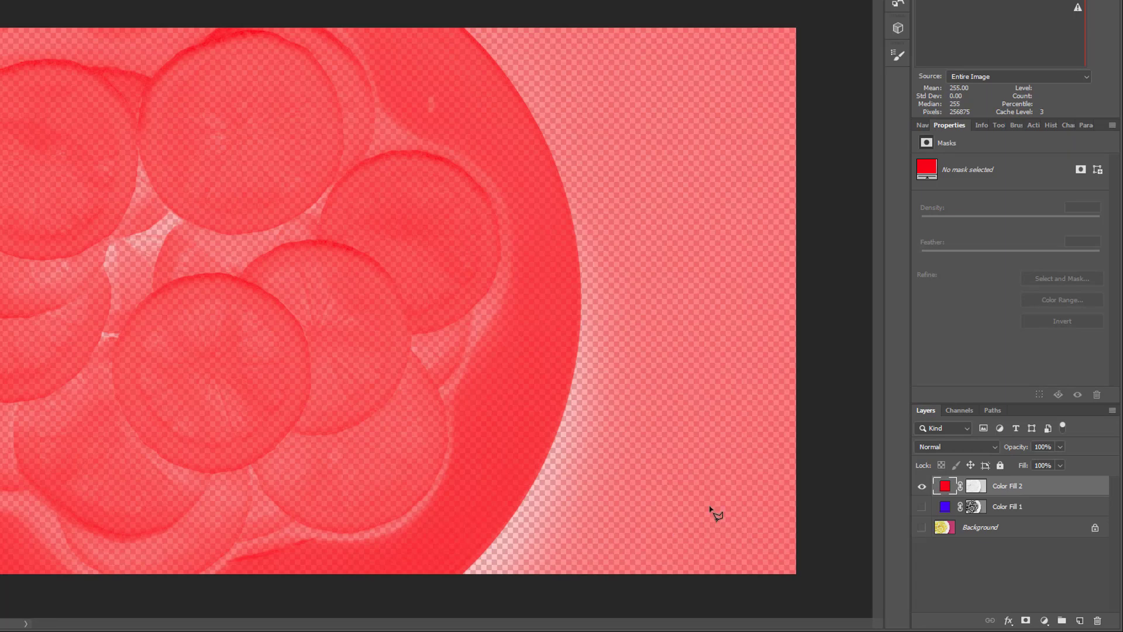
pyautogui.click(921, 486)
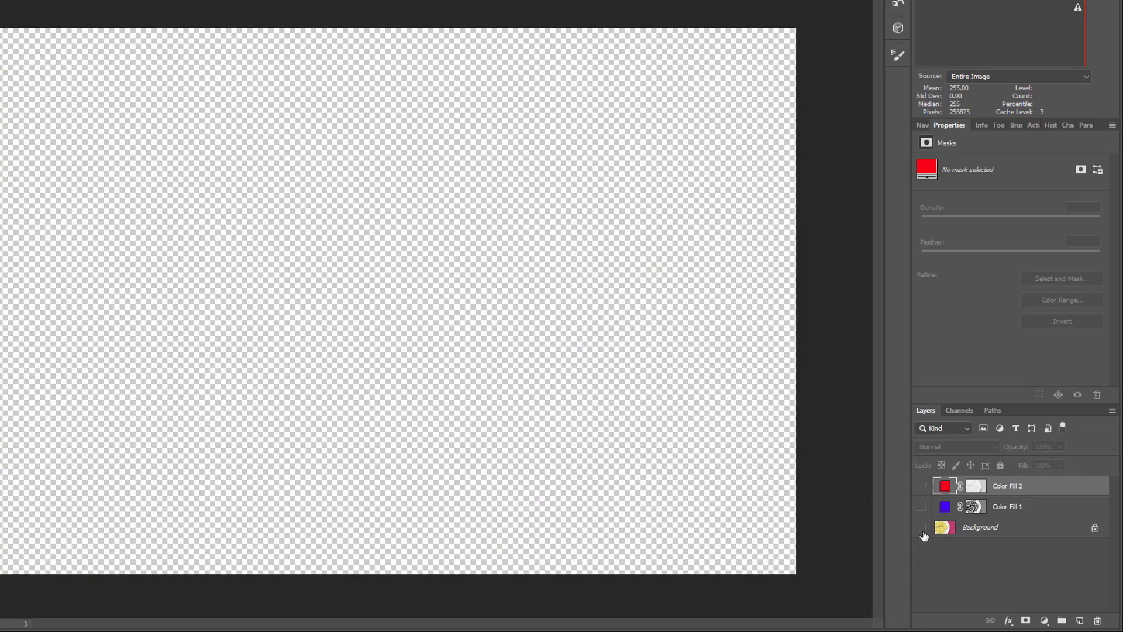
pyautogui.click(922, 527)
# Load the Green channel as a selection and add a Solid Color fill layer masked by it.
pyautogui.click(965, 411)
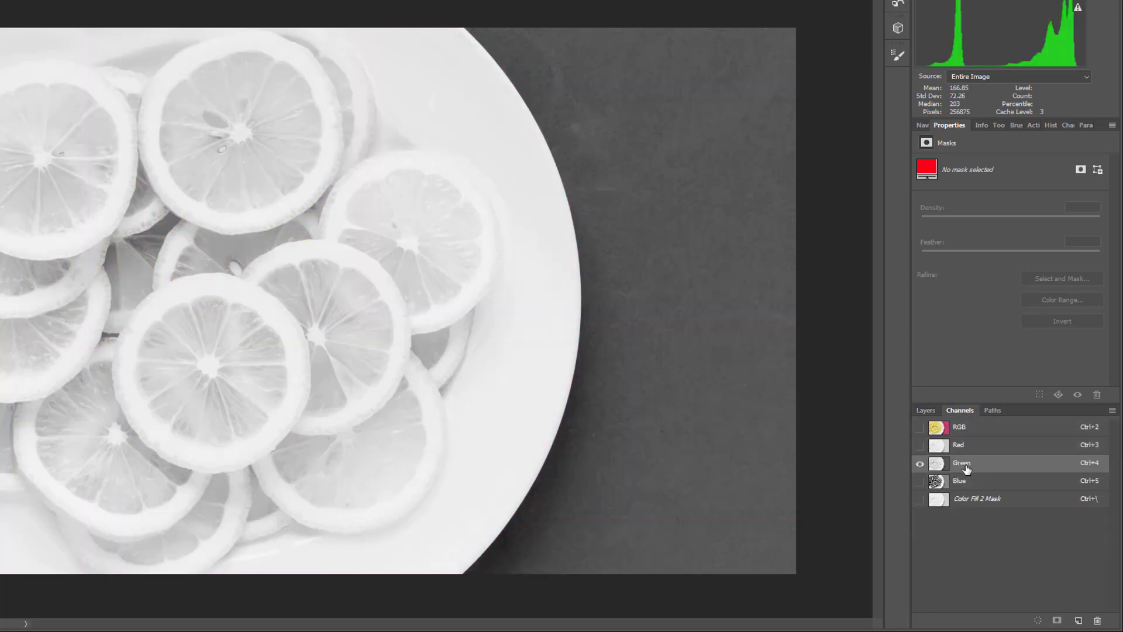
pyautogui.moveTo(964, 468); pyautogui.dragTo(940, 470)
pyautogui.keyDown('ctrl'); pyautogui.click(939, 465); pyautogui.keyUp('ctrl')
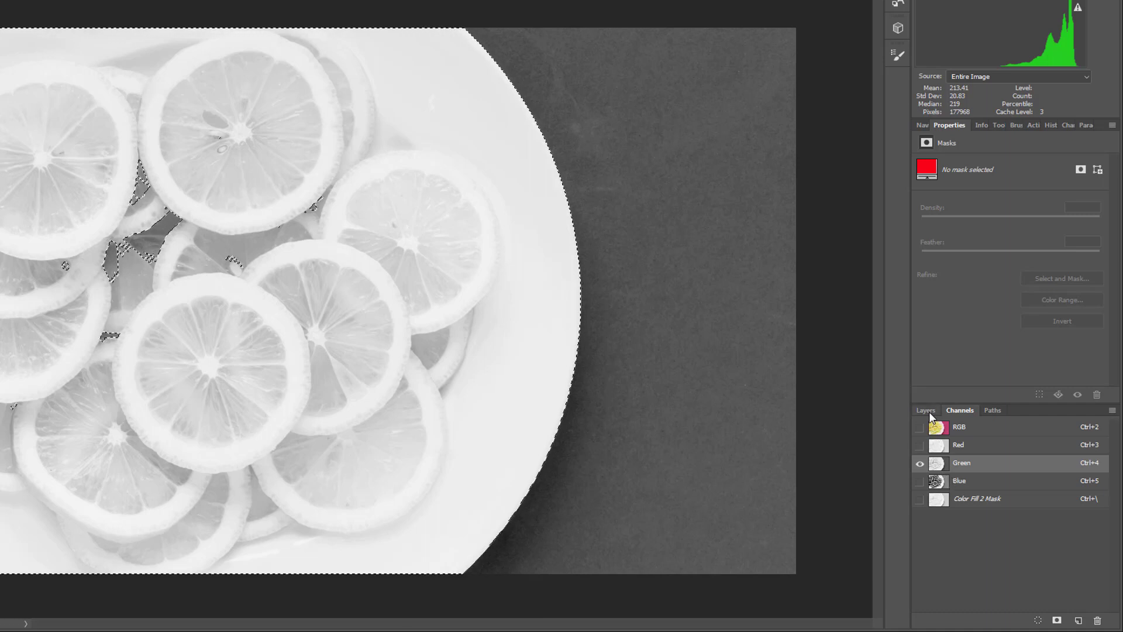
pyautogui.click(928, 412)
pyautogui.click(1043, 621)
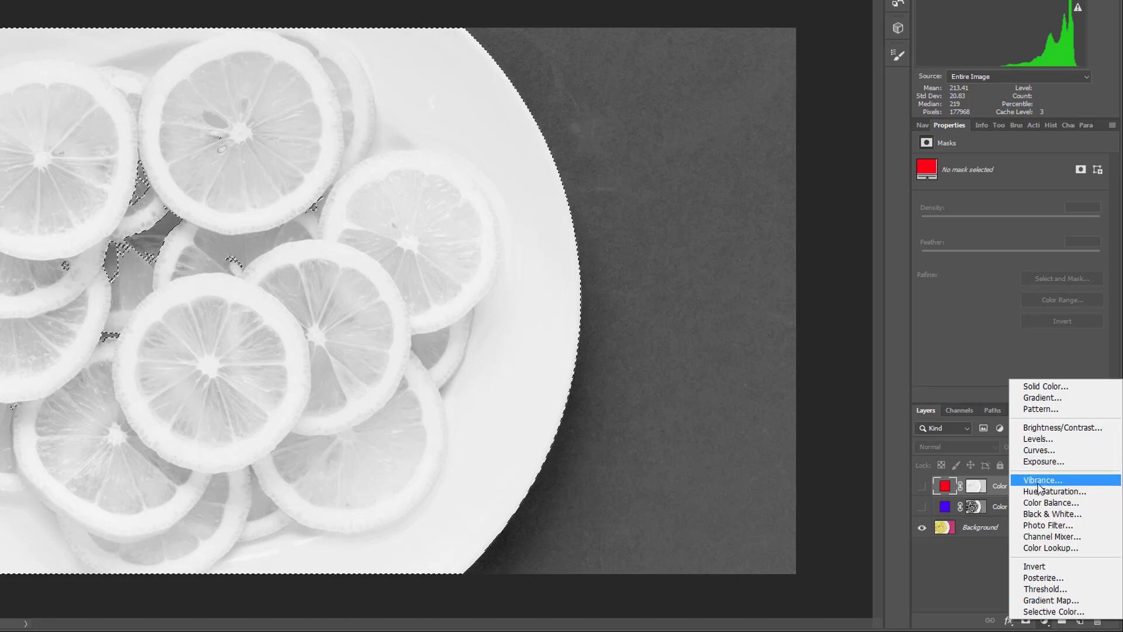
pyautogui.click(1043, 387)
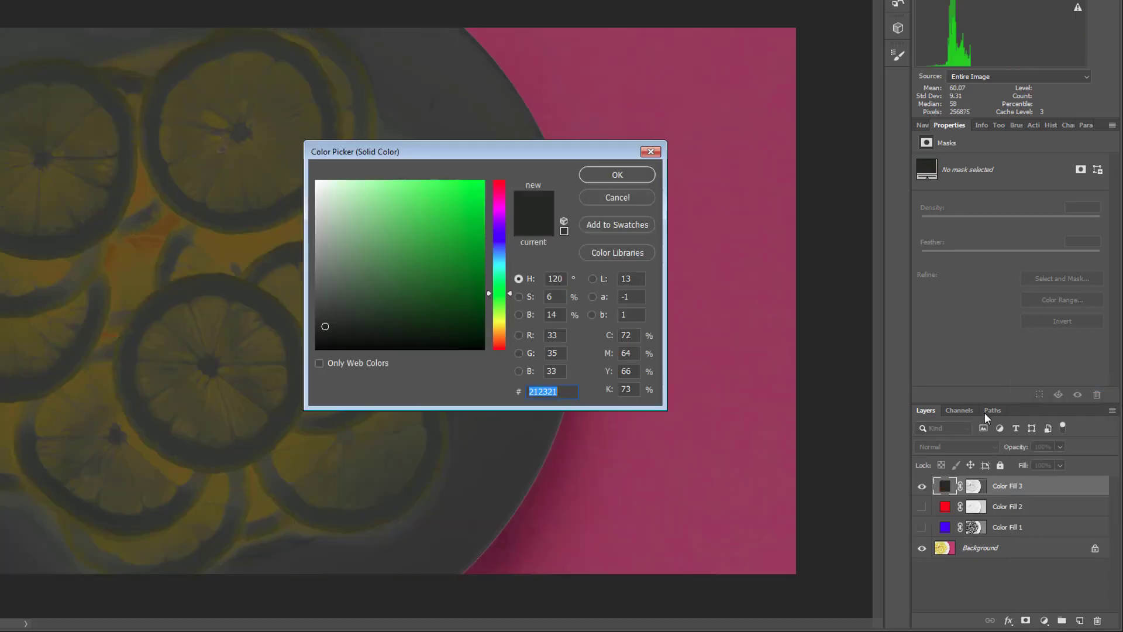
# Set the fill colour of the layer masked by the Green channel to R 0, G 255, B 0.
pyautogui.doubleClick(554, 336)
pyautogui.write('0')
pyautogui.press('Tab')
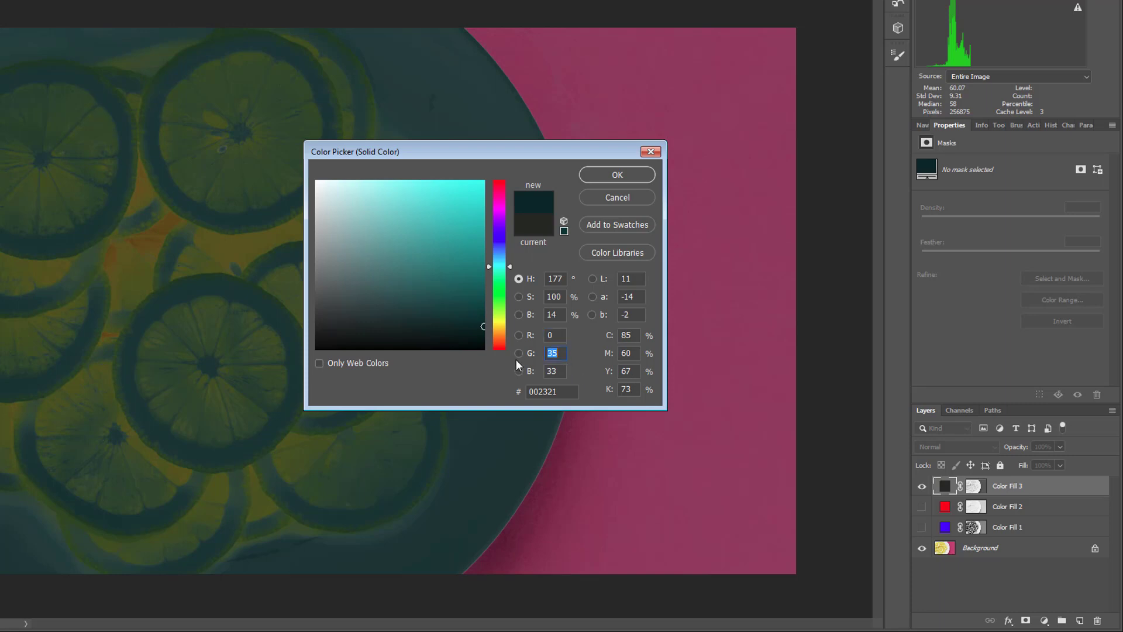
pyautogui.write('255')
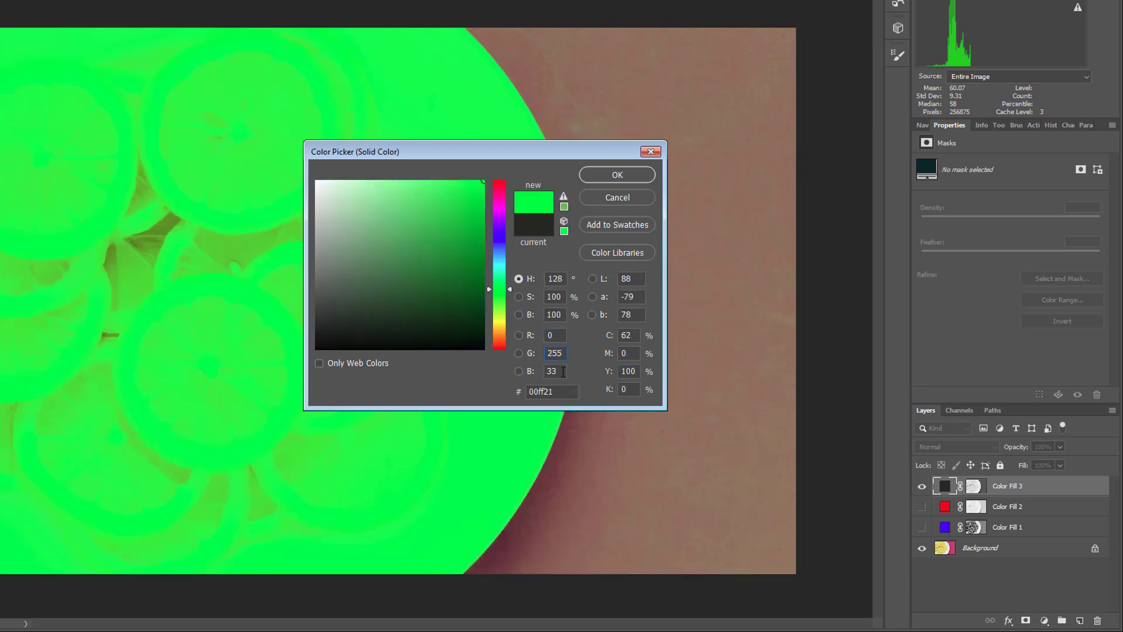
pyautogui.doubleClick(564, 372)
pyautogui.write('0')
pyautogui.click(640, 170)
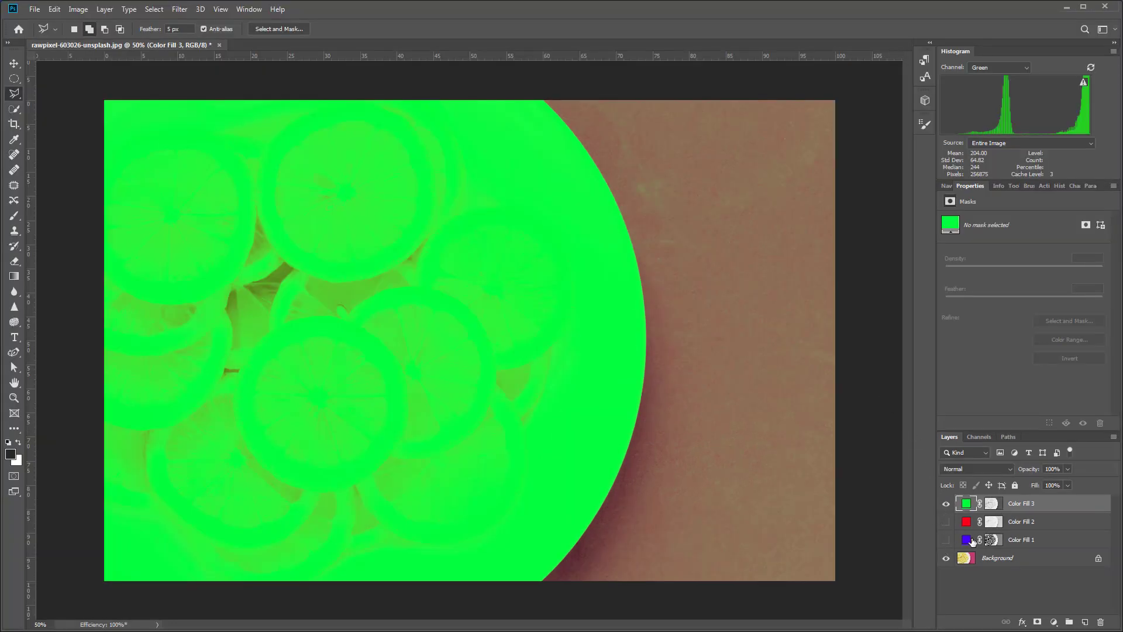
# Hide the Background and show the blue, red and green fill layers together.
pyautogui.click(947, 556)
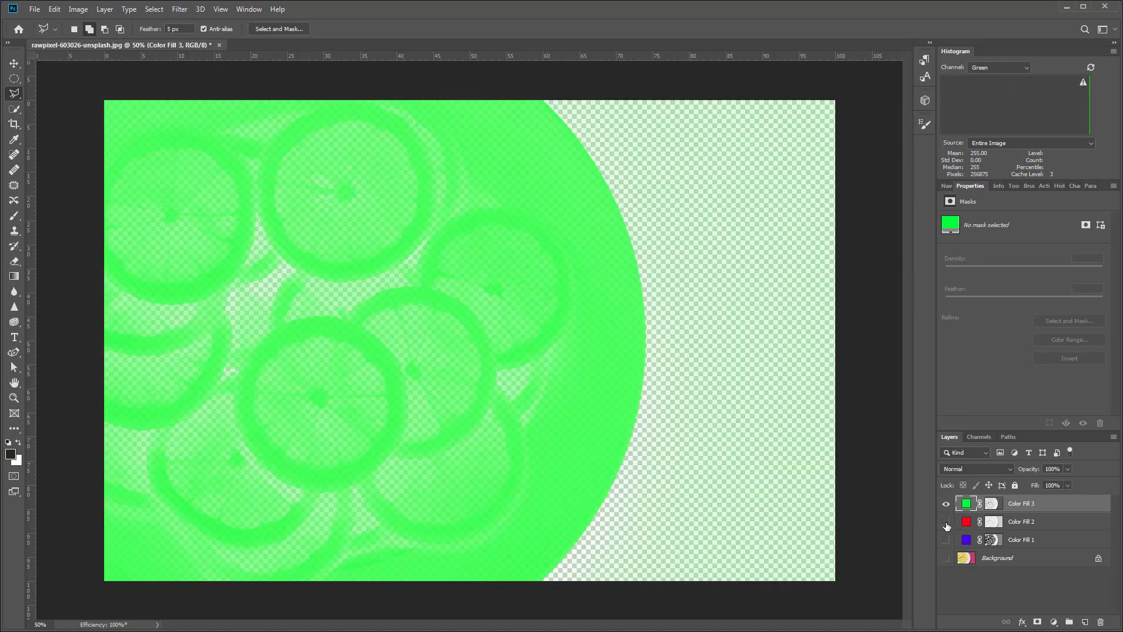
pyautogui.keyDown('alt'); pyautogui.click(947, 522); pyautogui.keyUp('alt')
pyautogui.keyDown('alt'); pyautogui.click(946, 540); pyautogui.keyUp('alt')
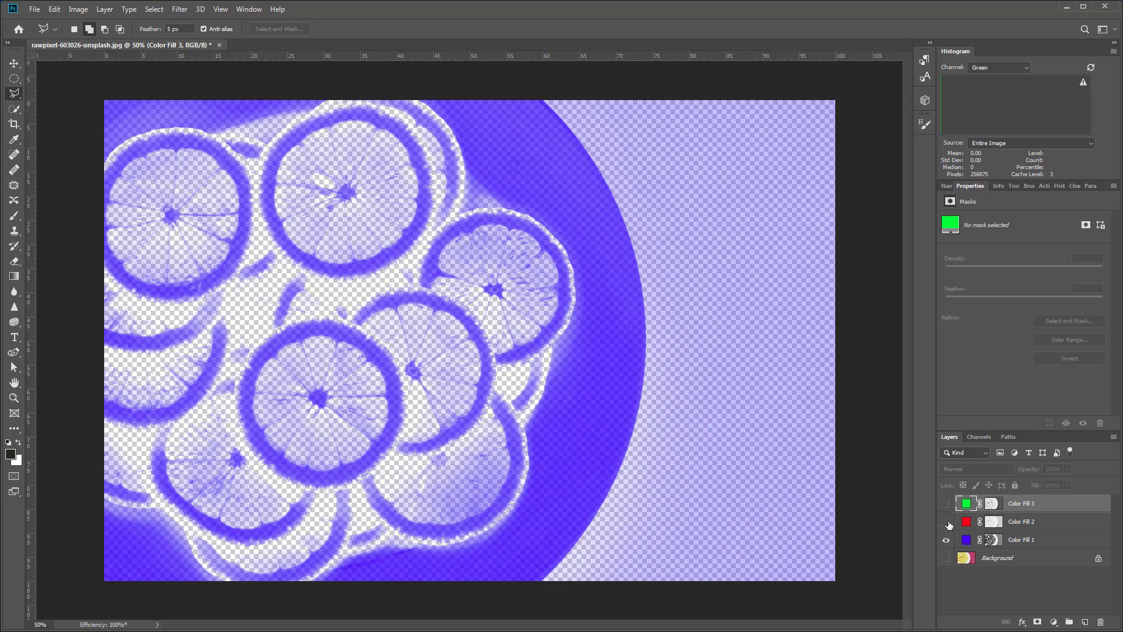
pyautogui.click(947, 520)
pyautogui.click(946, 504)
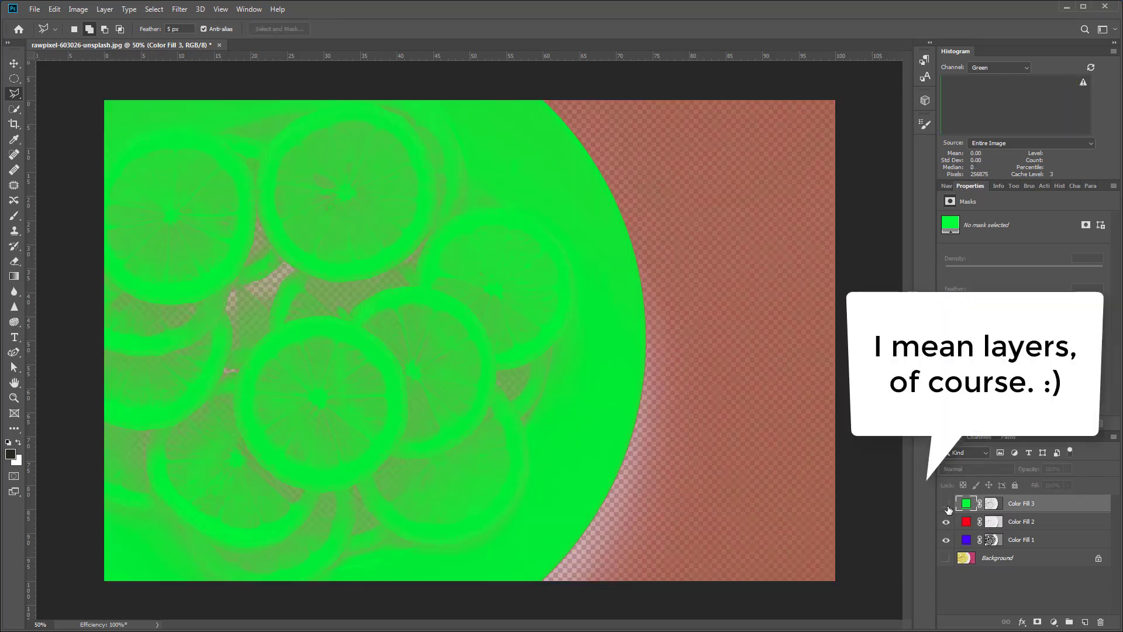
# Toggle the green and red fill layers off and on to check how each one covers the layers below.
pyautogui.click(947, 505)
pyautogui.click(947, 505)
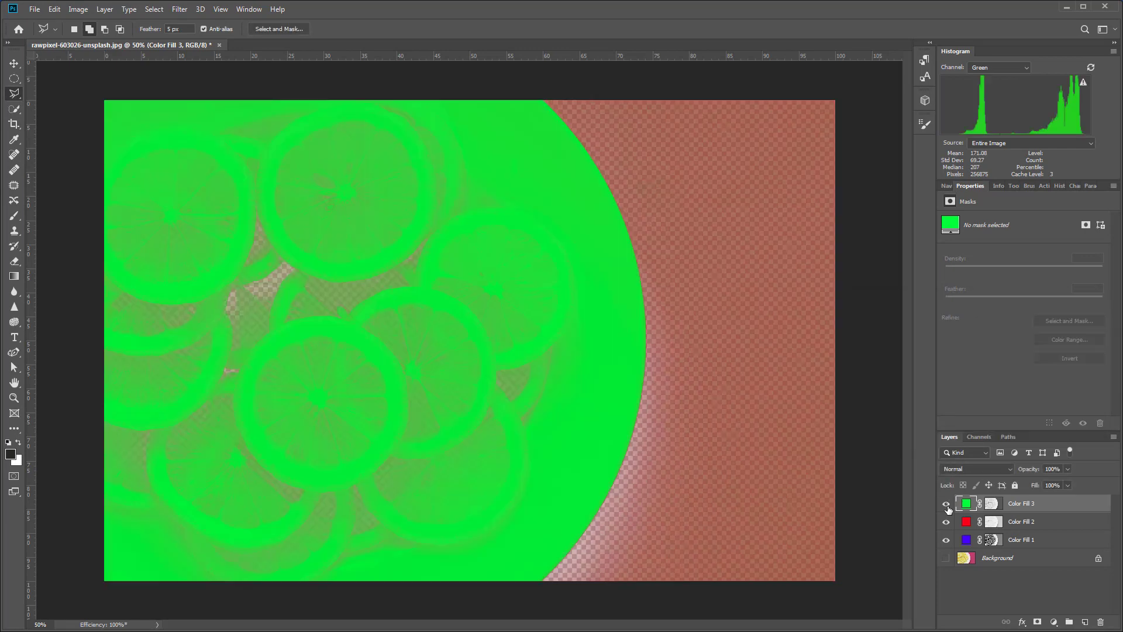
pyautogui.click(947, 523)
pyautogui.click(947, 522)
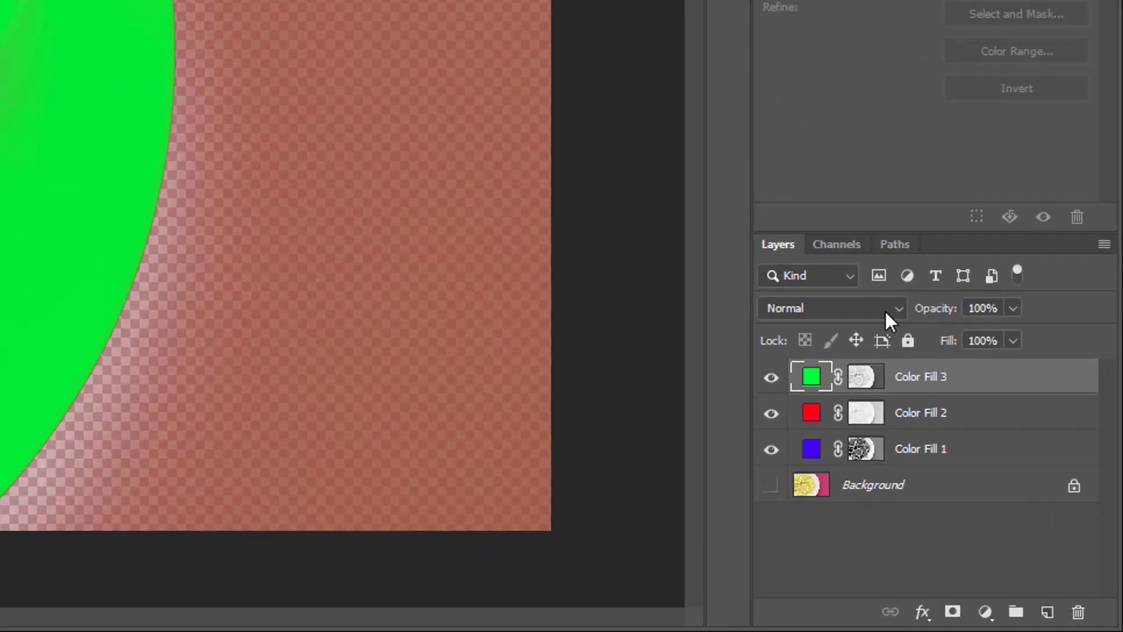
# Set the blend mode of the green, red and blue fill layers to Linear Dodge (Add).
pyautogui.click(886, 311)
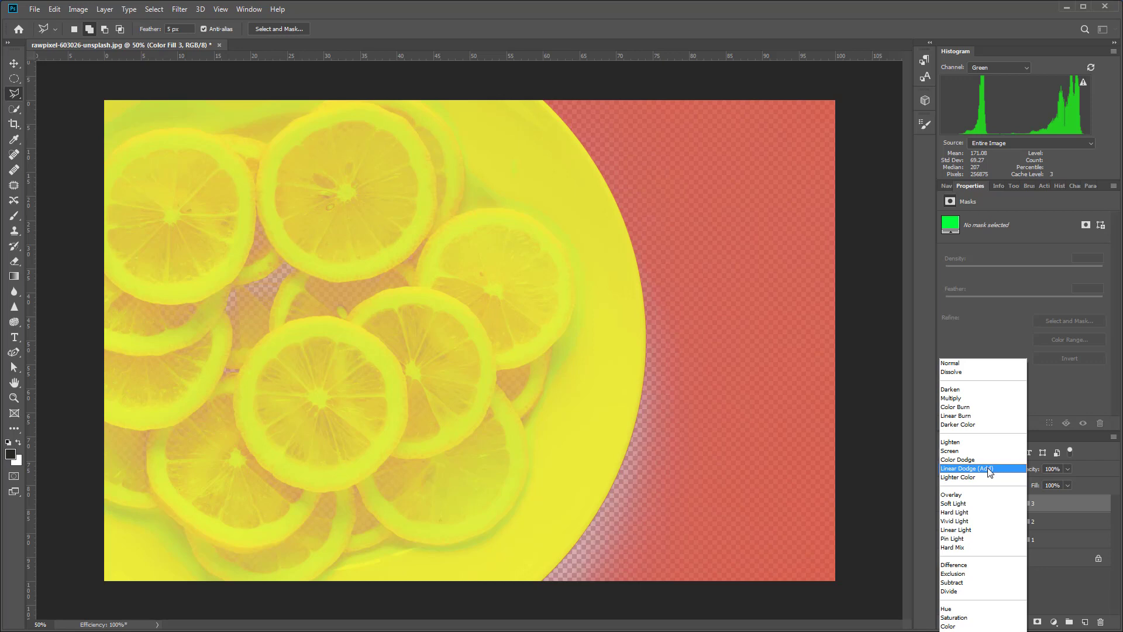
pyautogui.click(988, 468)
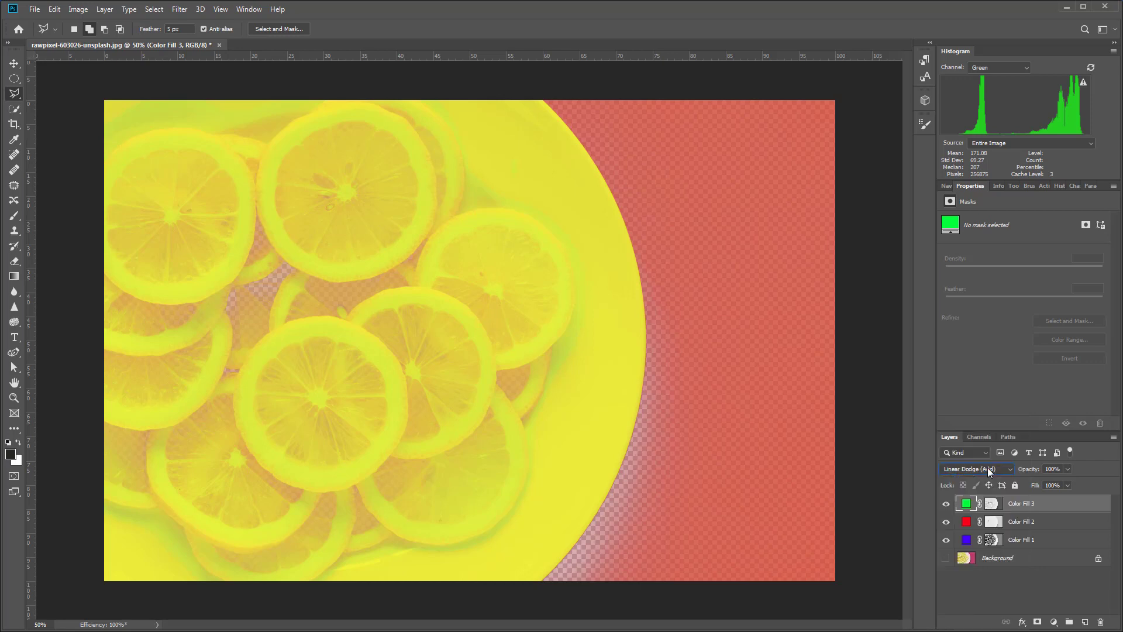
pyautogui.click(1027, 522)
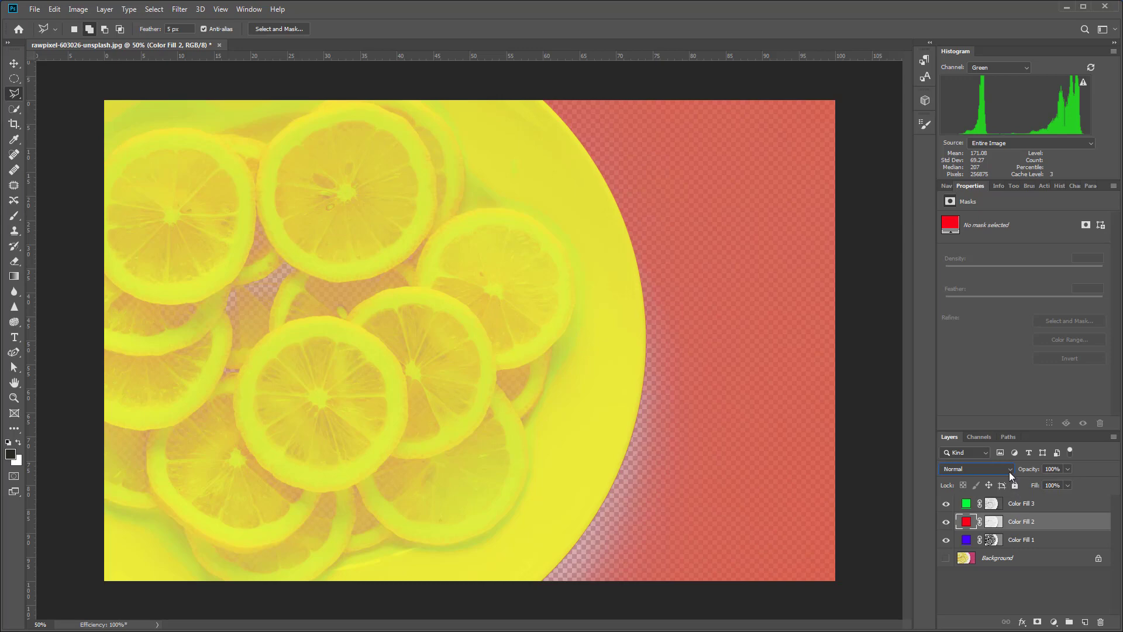
pyautogui.click(1010, 472)
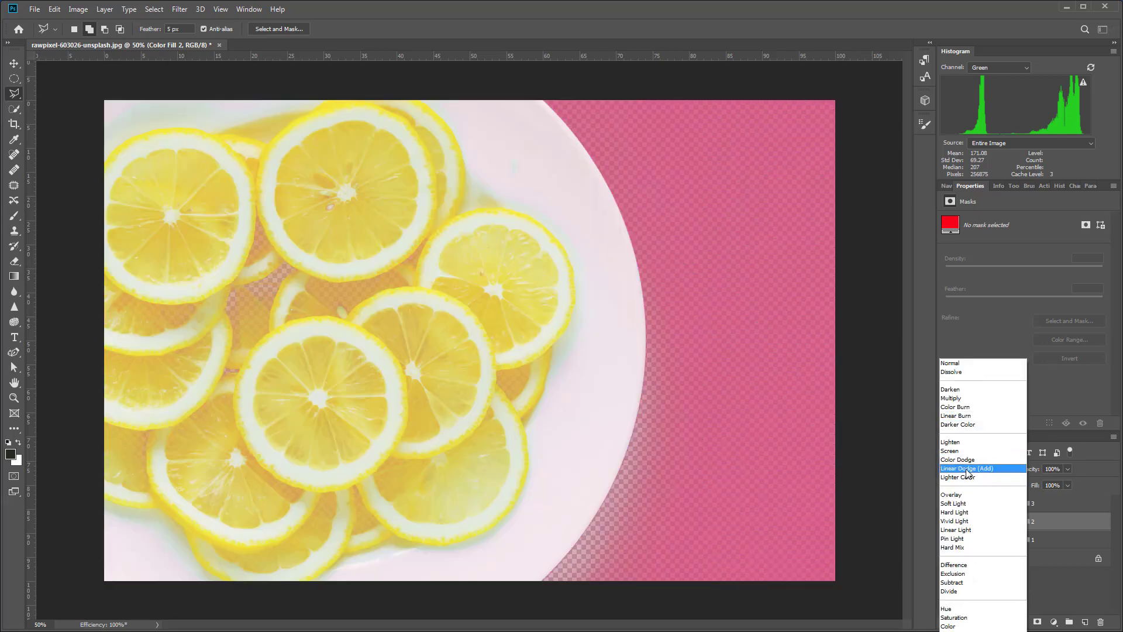
pyautogui.click(966, 468)
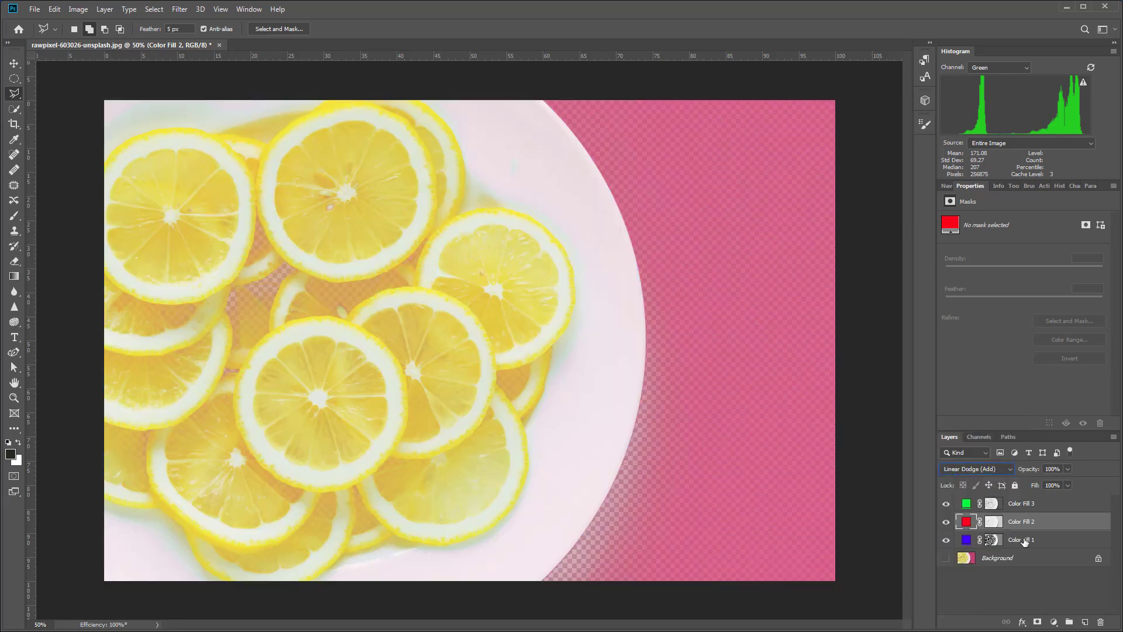
pyautogui.click(1024, 541)
pyautogui.click(994, 471)
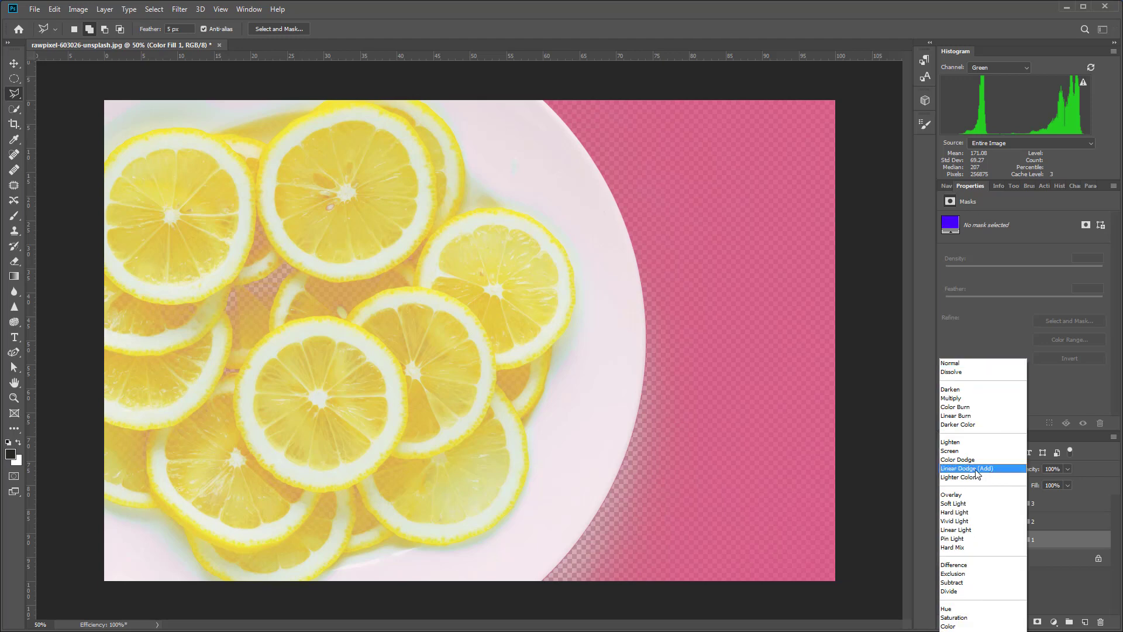
pyautogui.click(976, 468)
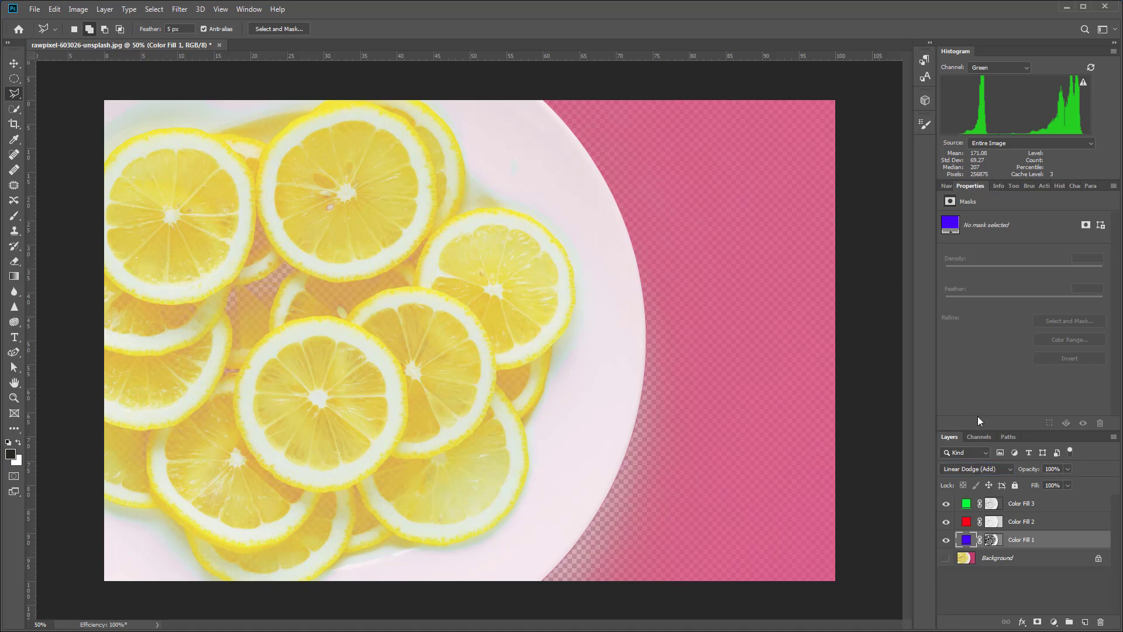
# Add a black Solid Color fill layer (000000) directly above the Background and compare the image with and without it.
pyautogui.click(1030, 561)
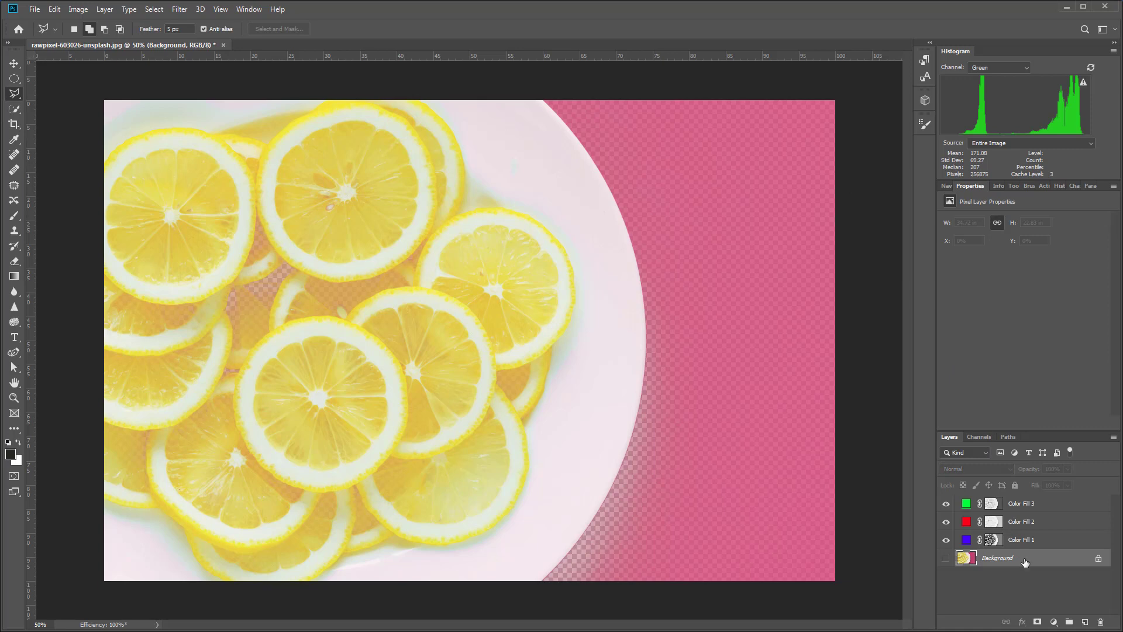
pyautogui.click(1054, 621)
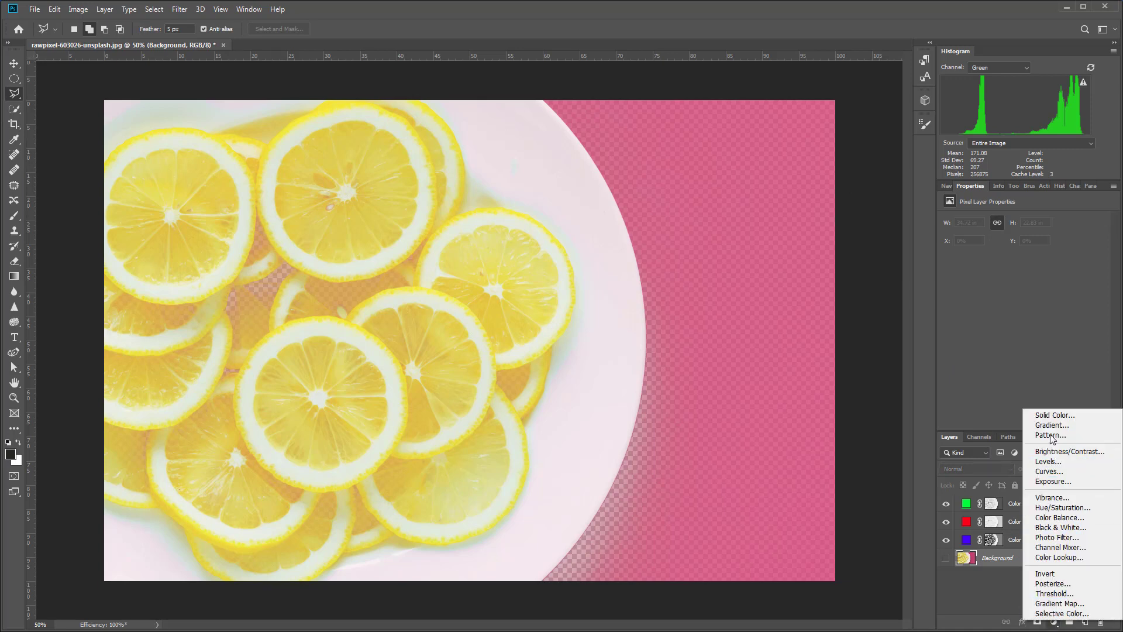
pyautogui.click(1052, 417)
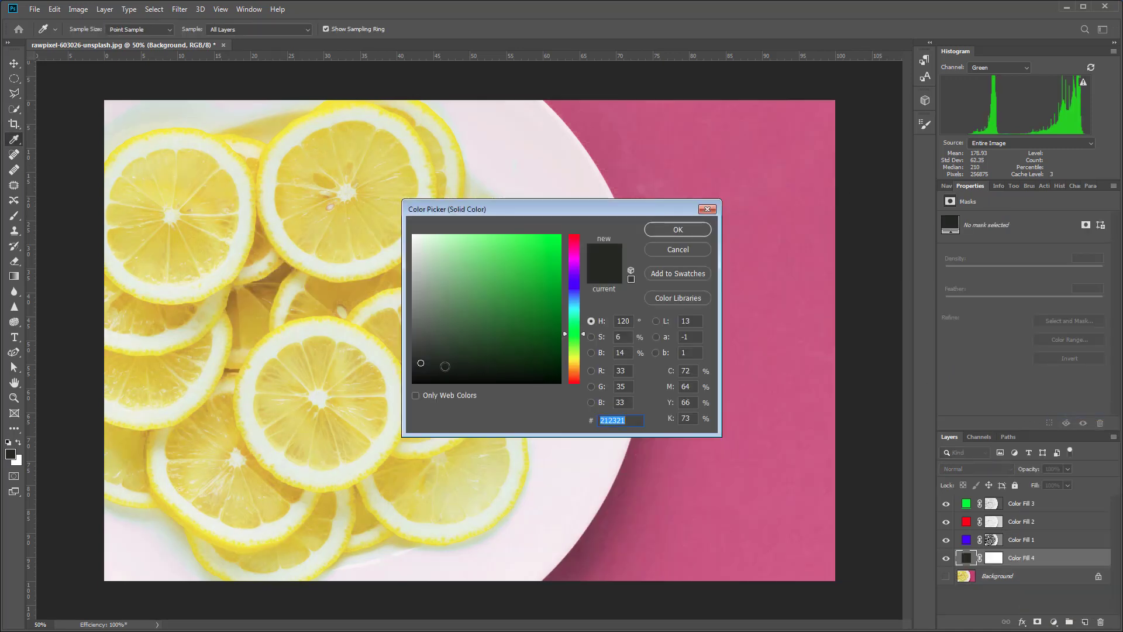
pyautogui.moveTo(428, 361); pyautogui.dragTo(409, 396)
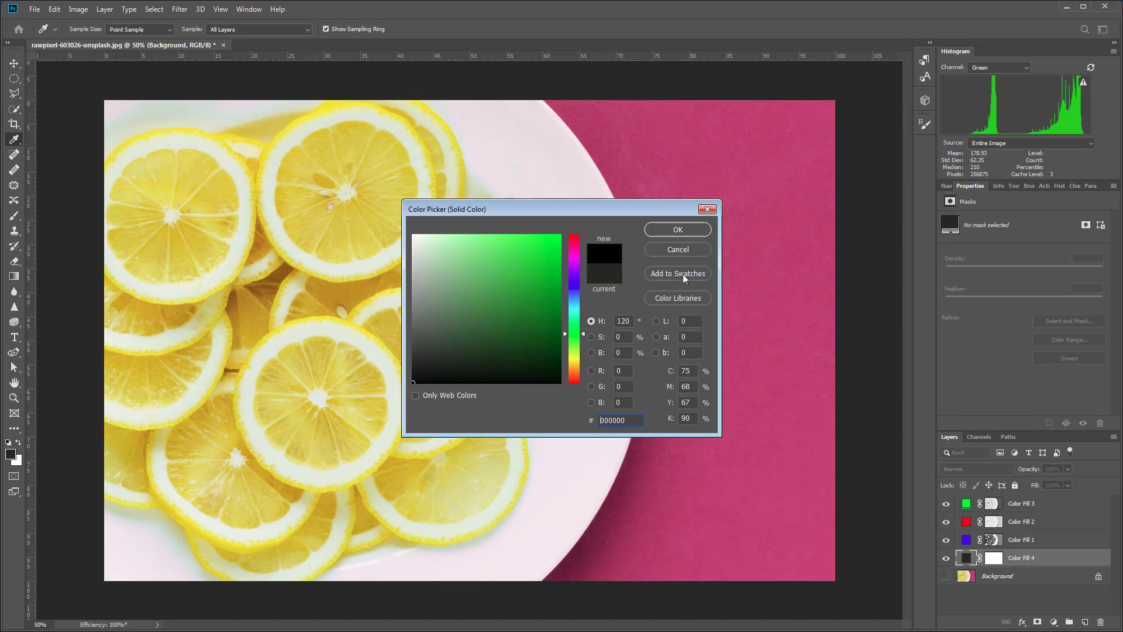
pyautogui.click(693, 227)
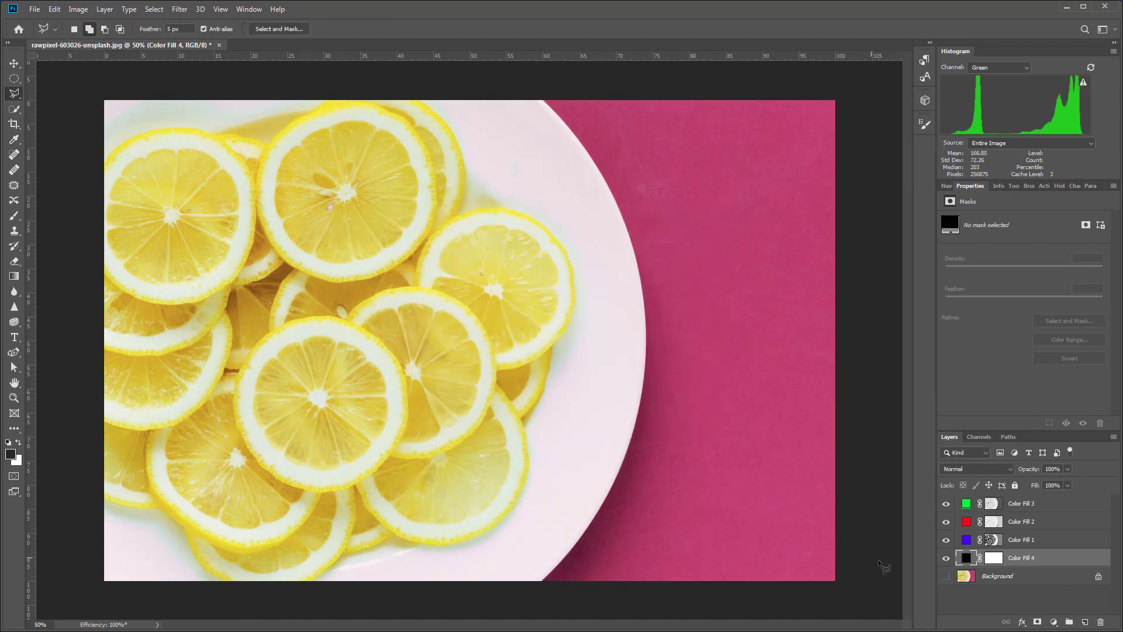
pyautogui.click(947, 557)
pyautogui.click(946, 557)
# Duplicate the Background layer and move the copy to the top of the layer stack.
pyautogui.click(1020, 578)
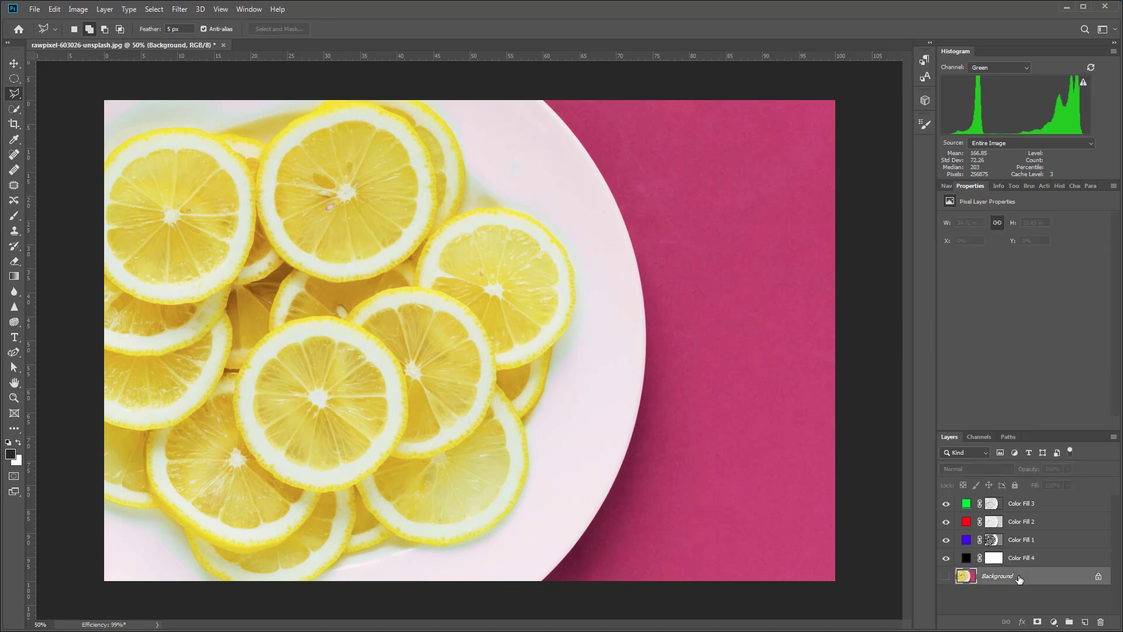
pyautogui.hotkey('ctrl', 'j')
pyautogui.moveTo(1019, 578); pyautogui.dragTo(1020, 497)
# Compare the Background copy with the rebuilt image, and toggle the green and red fill layers off and on.
pyautogui.click(947, 505)
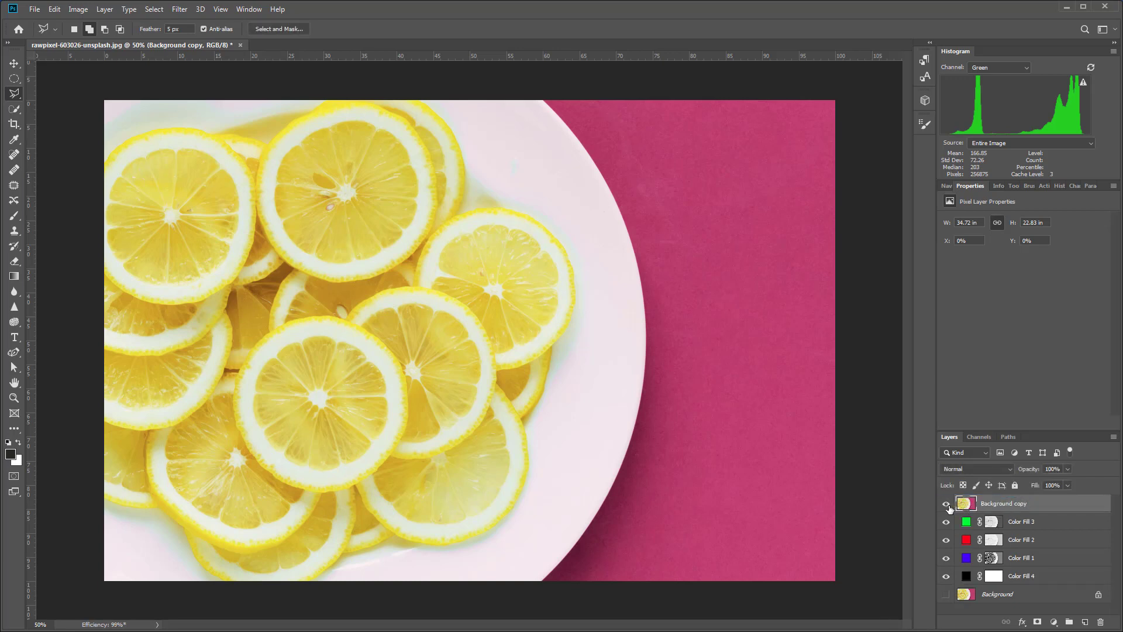
pyautogui.click(946, 505)
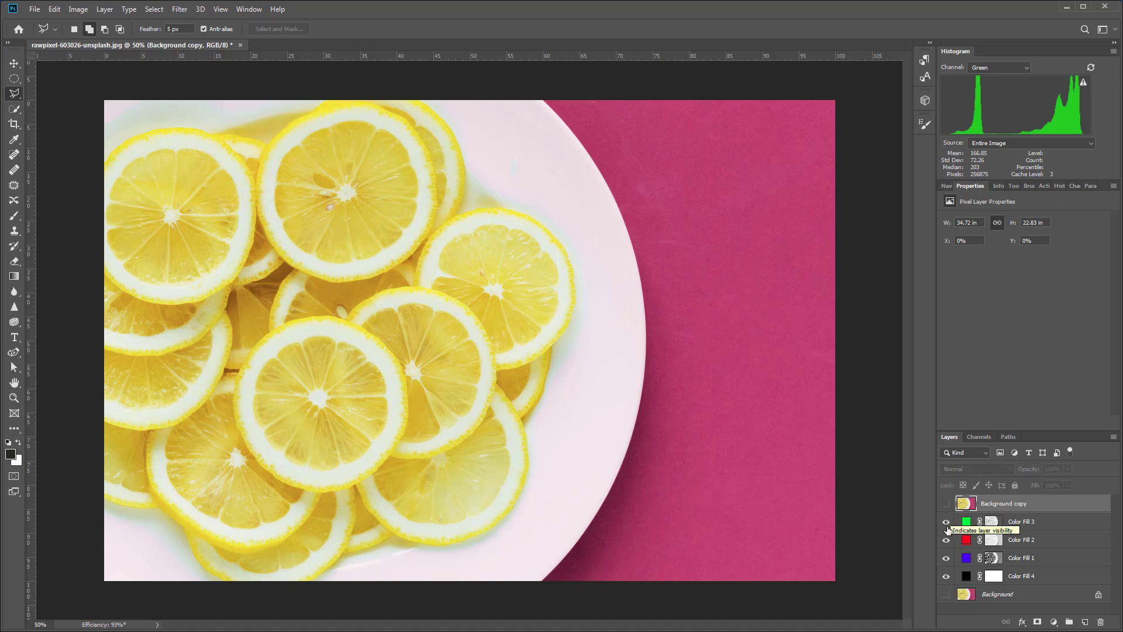
pyautogui.click(946, 522)
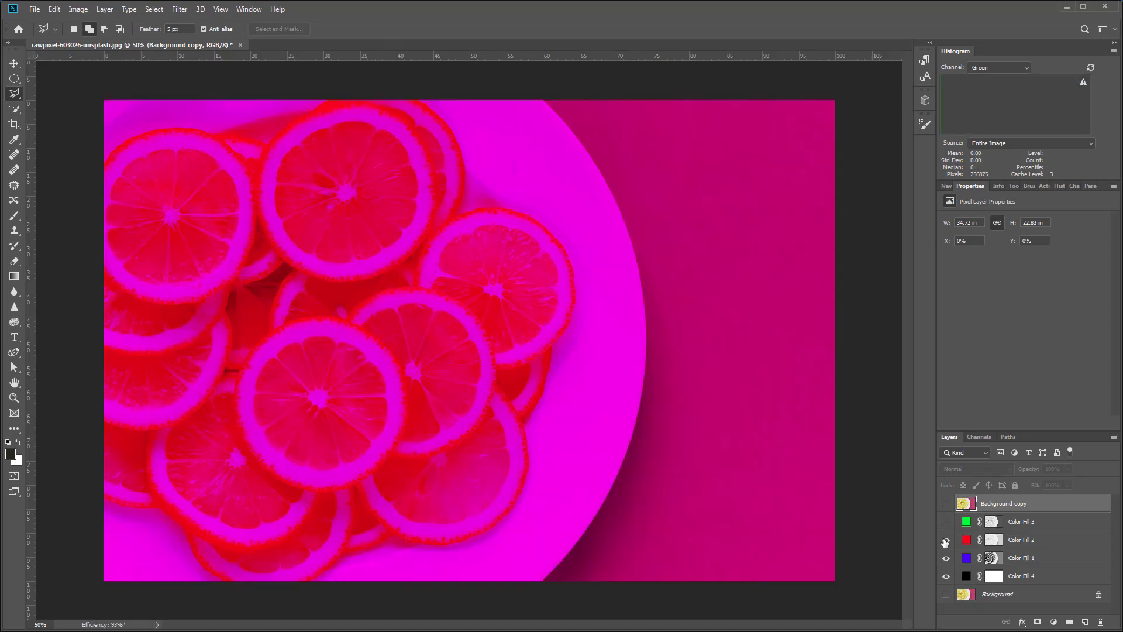
pyautogui.click(945, 540)
pyautogui.click(945, 540)
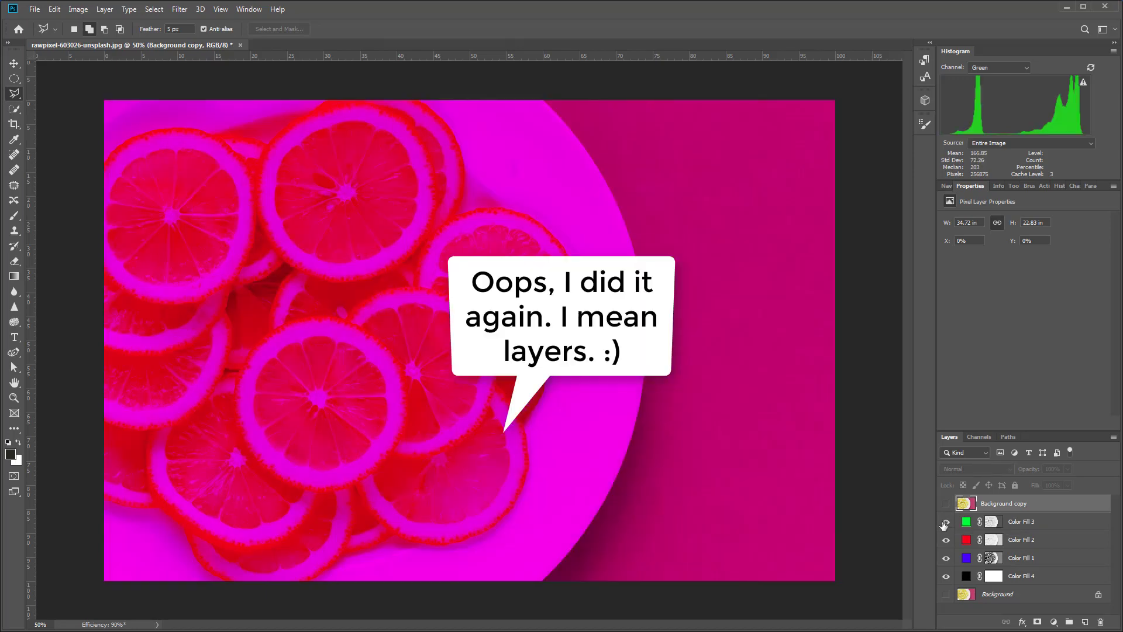
pyautogui.click(946, 522)
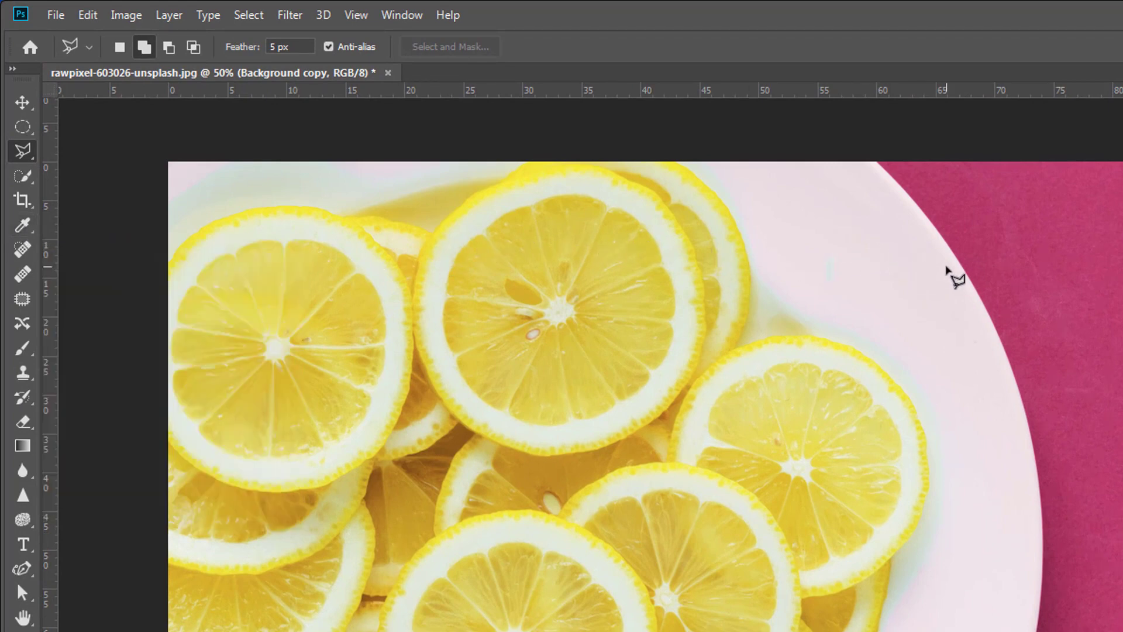
# Show the Info panel and place a color sampler with the Eyedropper on the pink area beside the plate.
pyautogui.click(410, 20)
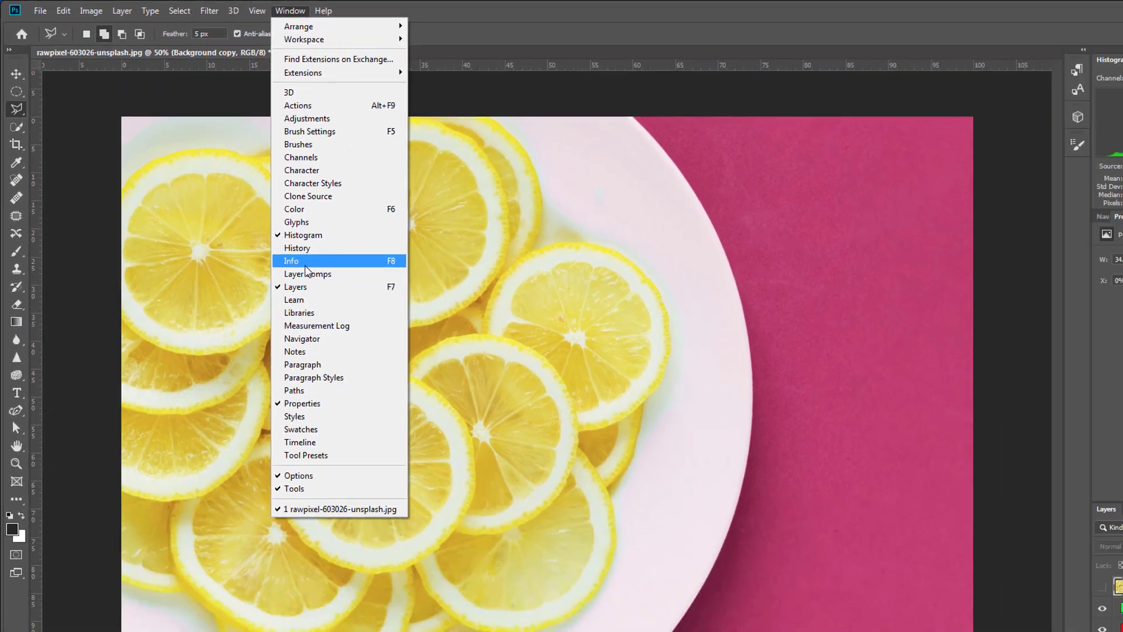
pyautogui.click(403, 361)
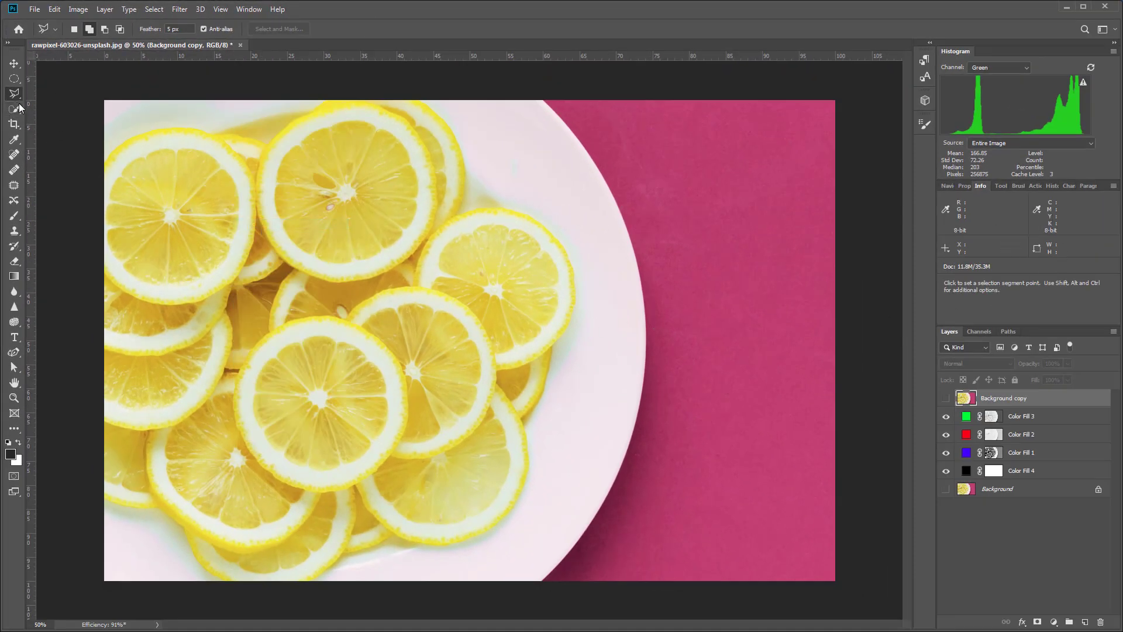
pyautogui.click(14, 140)
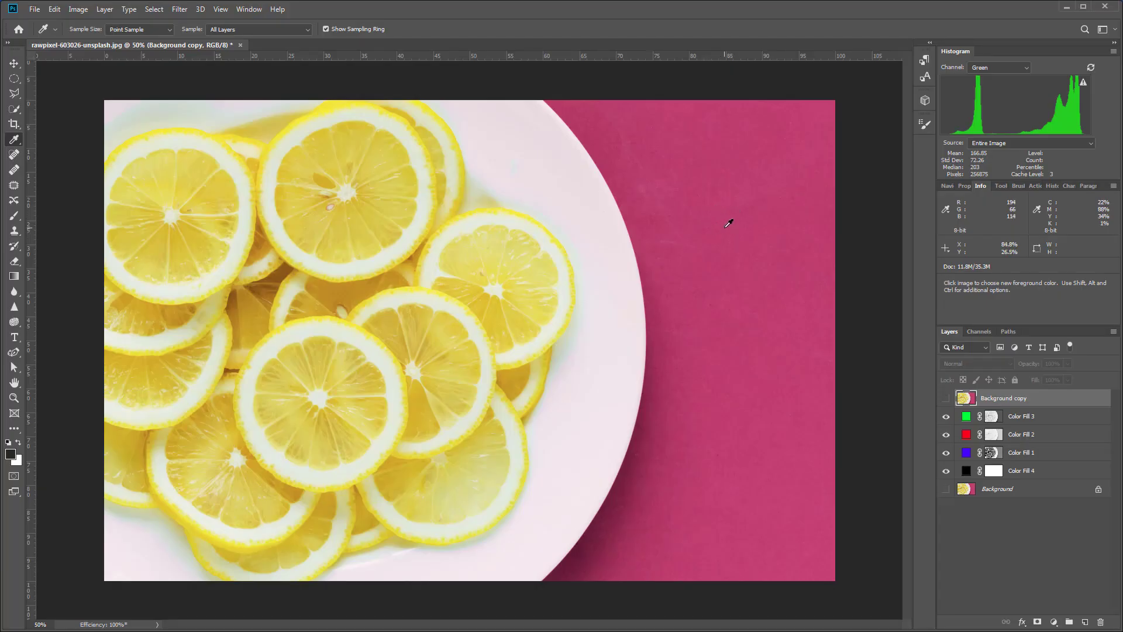
pyautogui.press('shift')
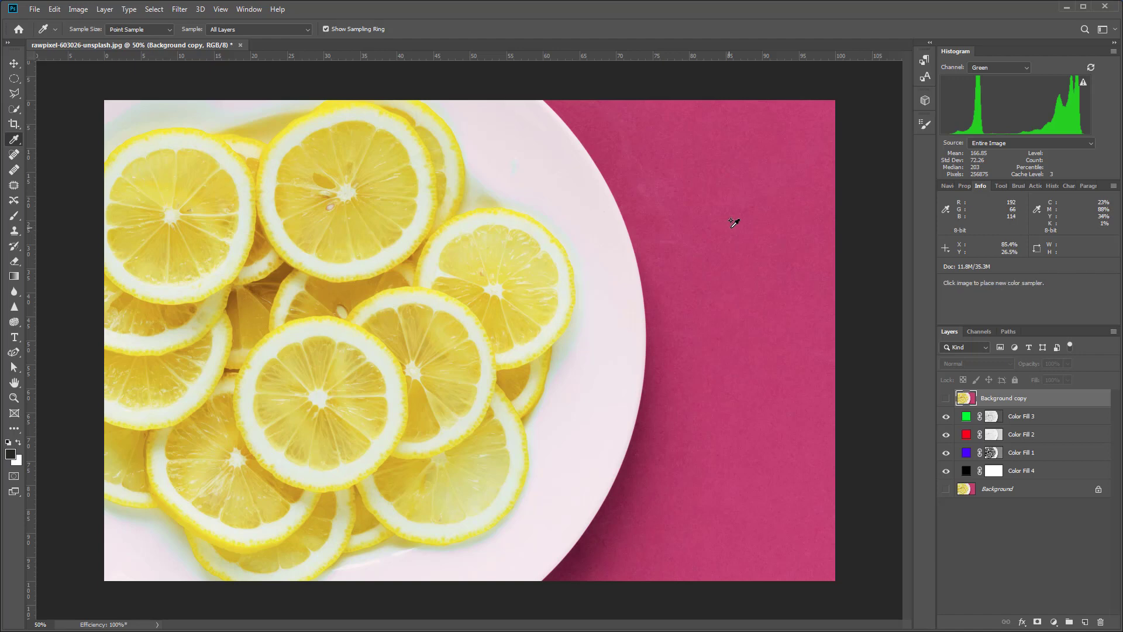
pyautogui.keyDown('shift'); pyautogui.click(731, 228); pyautogui.keyUp('shift')
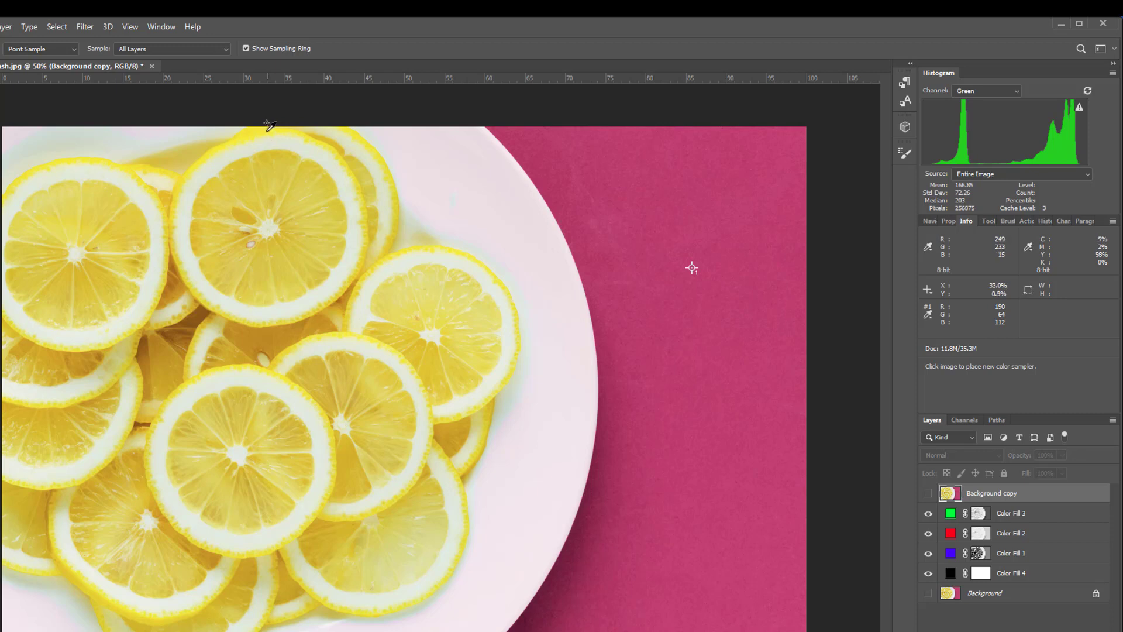
# Place a second color sampler on the yellow rind at the upper edge of the topmost large lemon slice.
pyautogui.hotkey('shift', 'i')
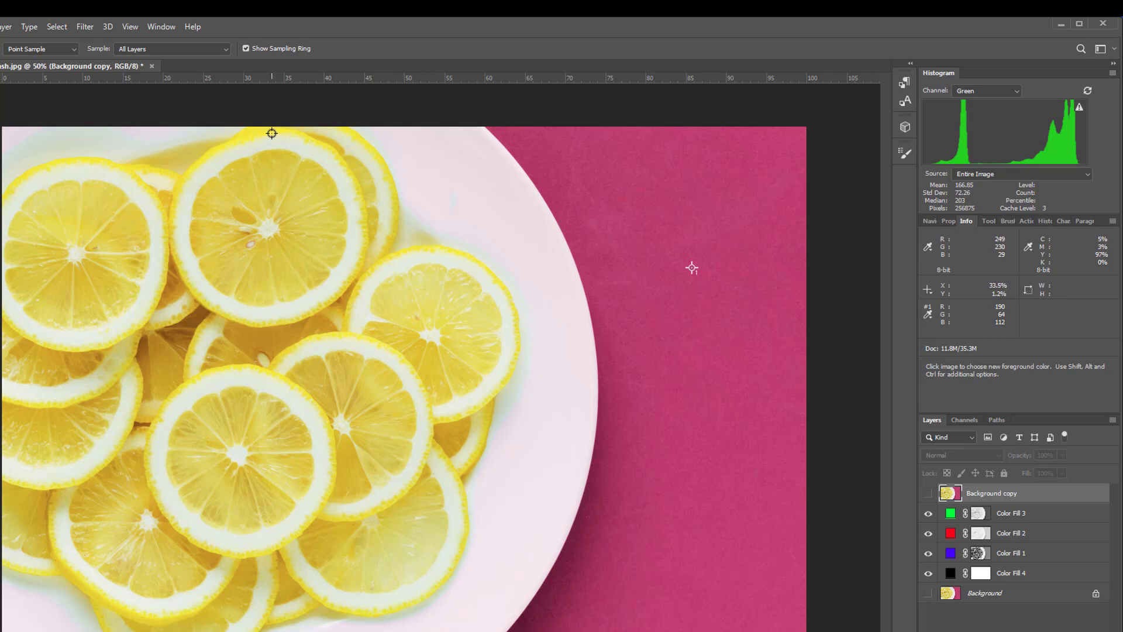
pyautogui.press('shift')
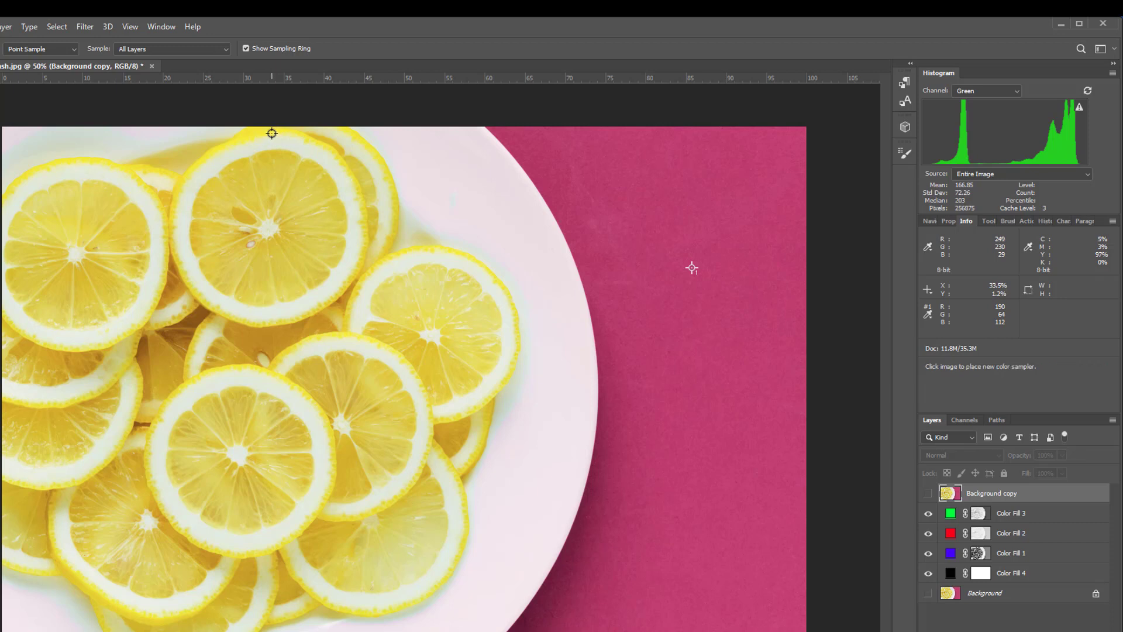
pyautogui.keyDown('shift'); pyautogui.click(272, 134); pyautogui.keyUp('shift')
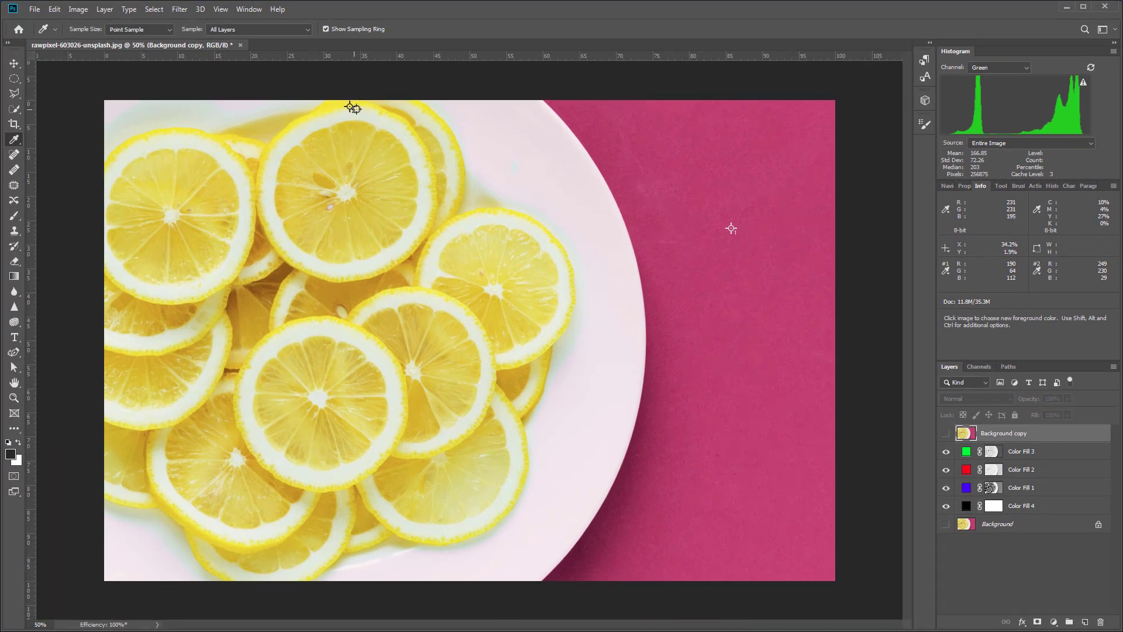
pyautogui.click(1055, 624)
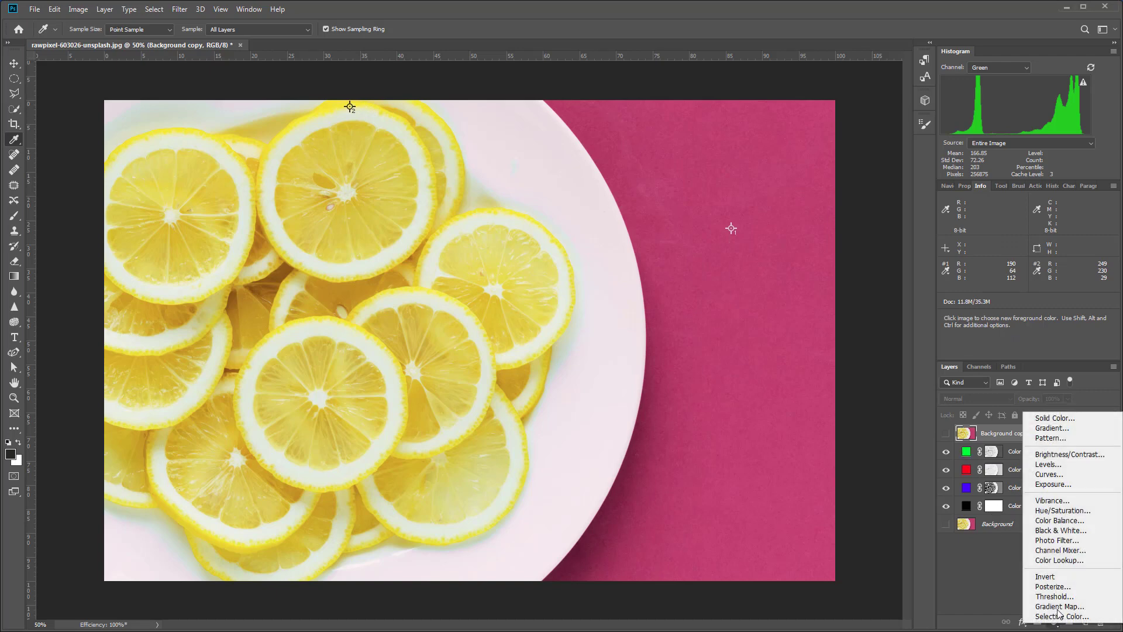
pyautogui.click(1060, 419)
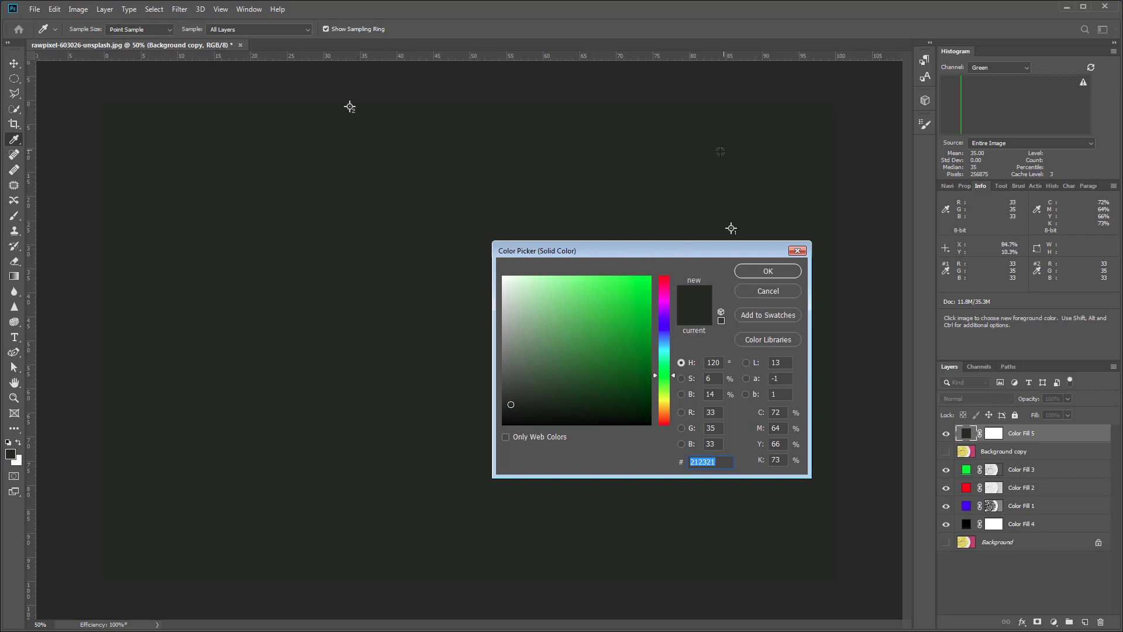
pyautogui.click(559, 388)
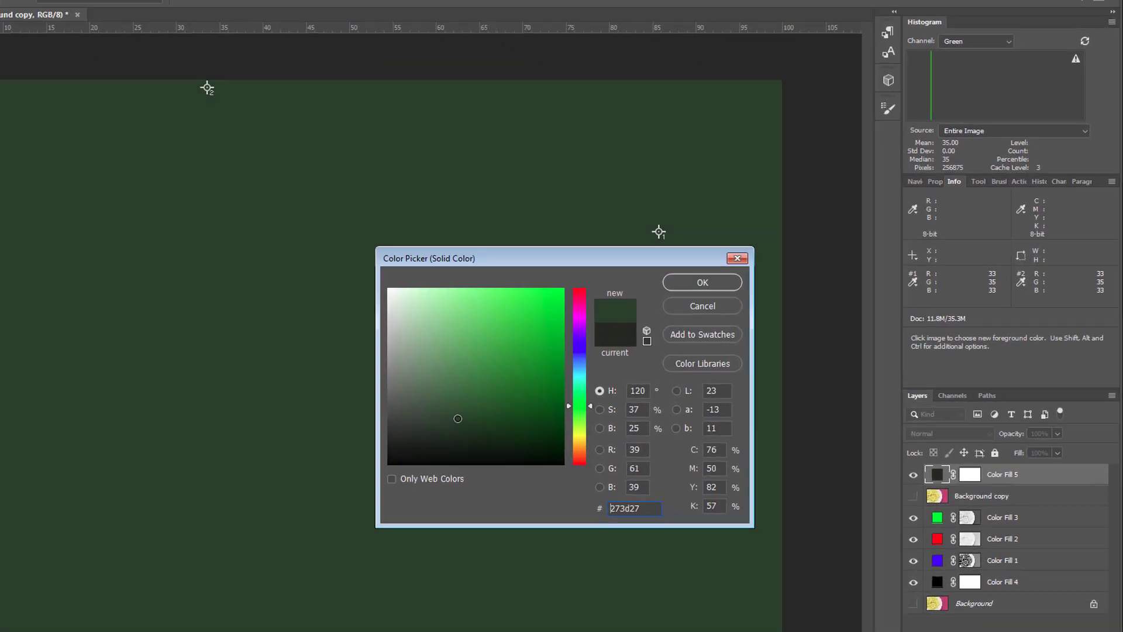
pyautogui.moveTo(458, 418); pyautogui.dragTo(498, 391)
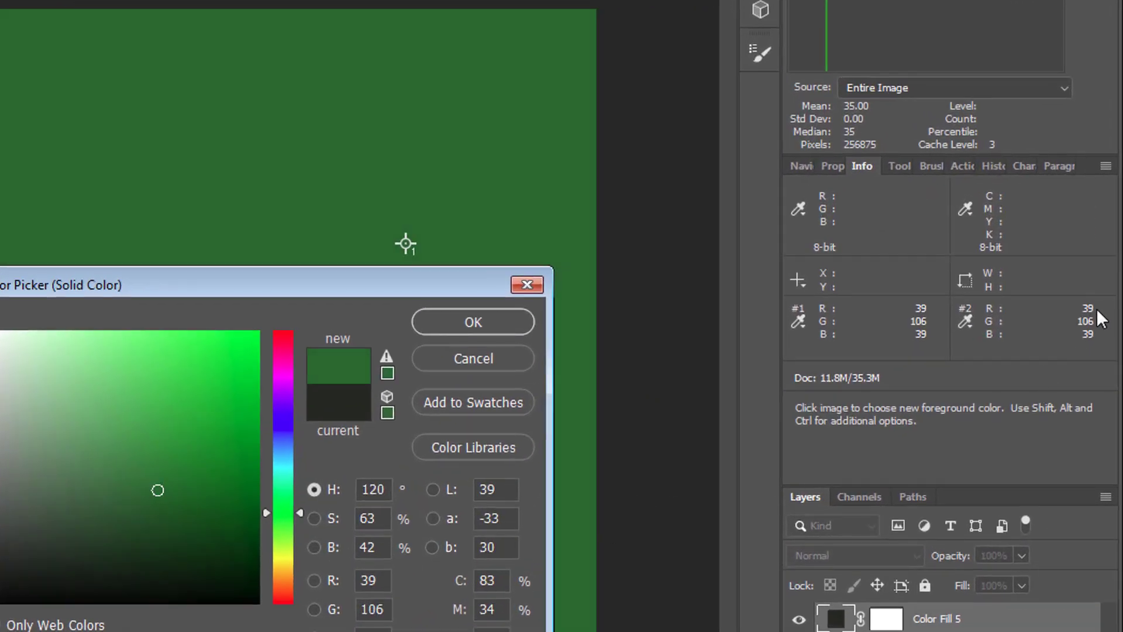
pyautogui.moveTo(231, 383); pyautogui.dragTo(222, 344)
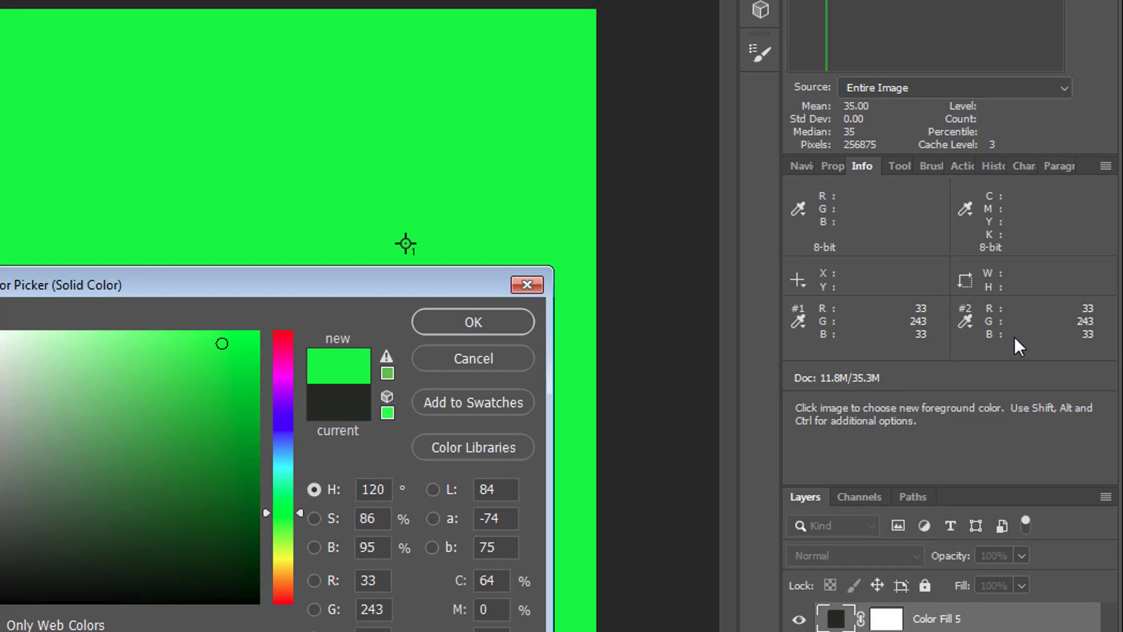
pyautogui.click(498, 359)
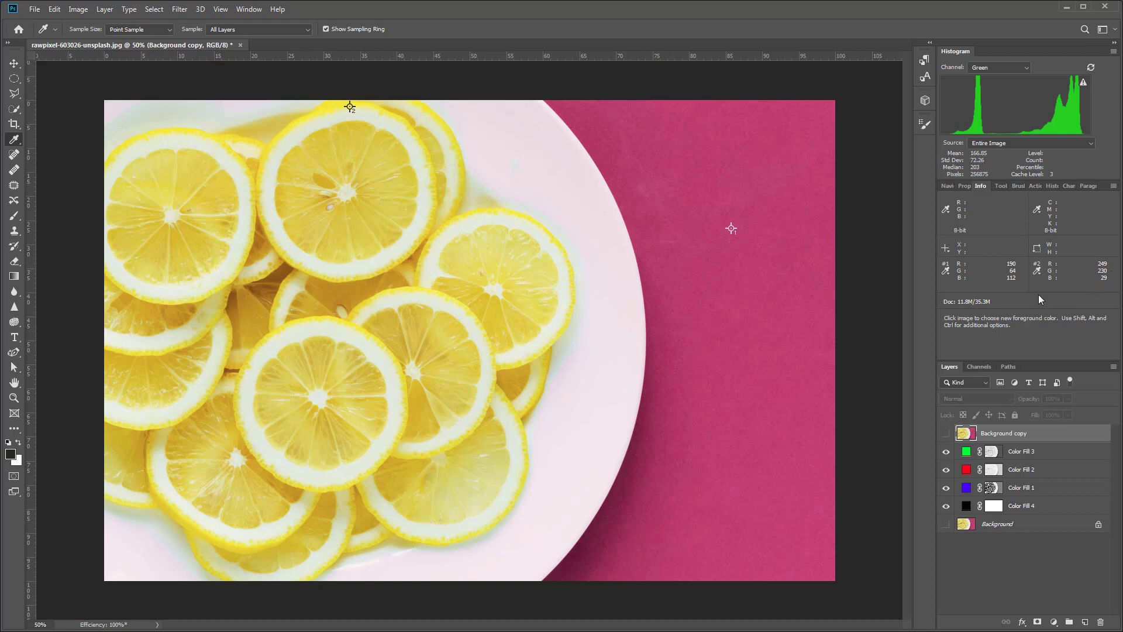
# Add a solid color fill layer above the Background copy with RGB values 249, 230, 29.
pyautogui.click(1054, 622)
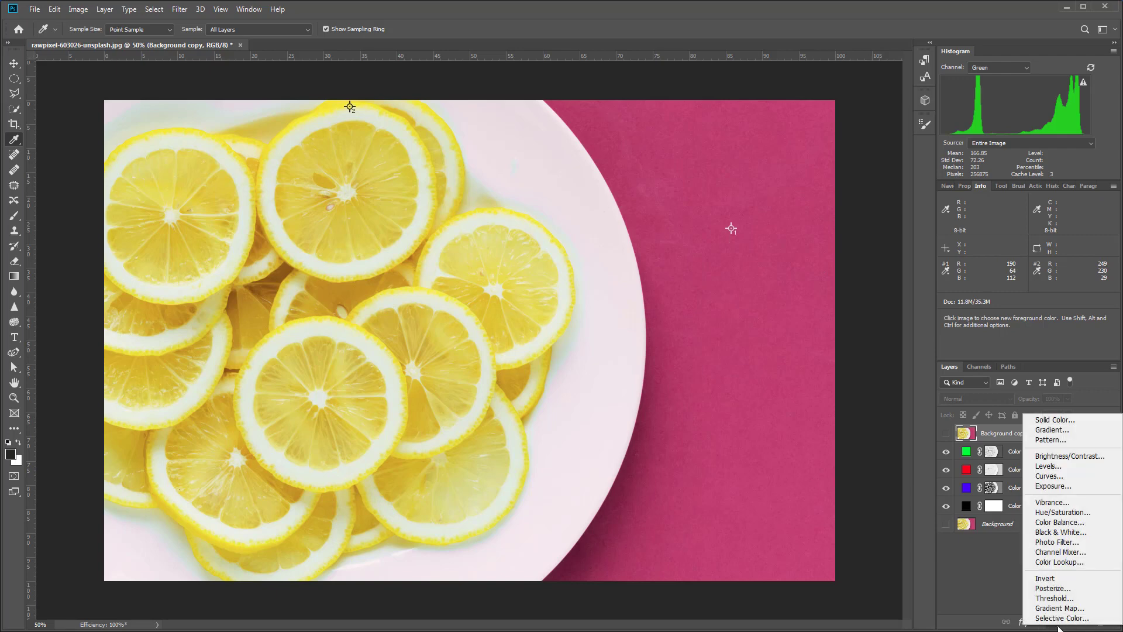
pyautogui.click(1052, 421)
pyautogui.click(700, 412)
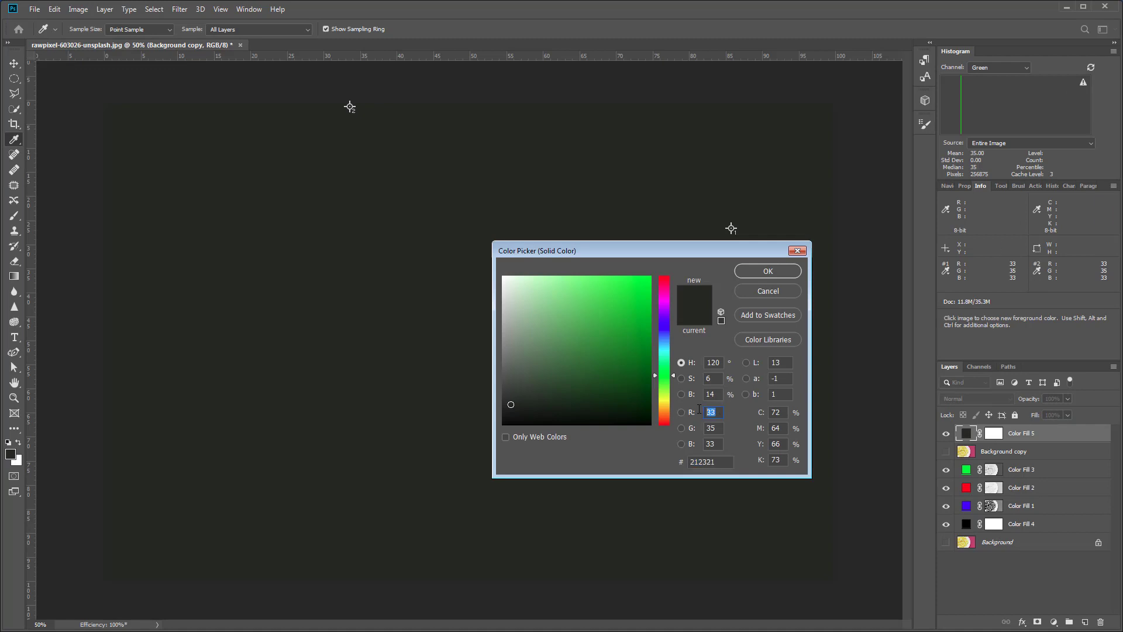
pyautogui.write('249')
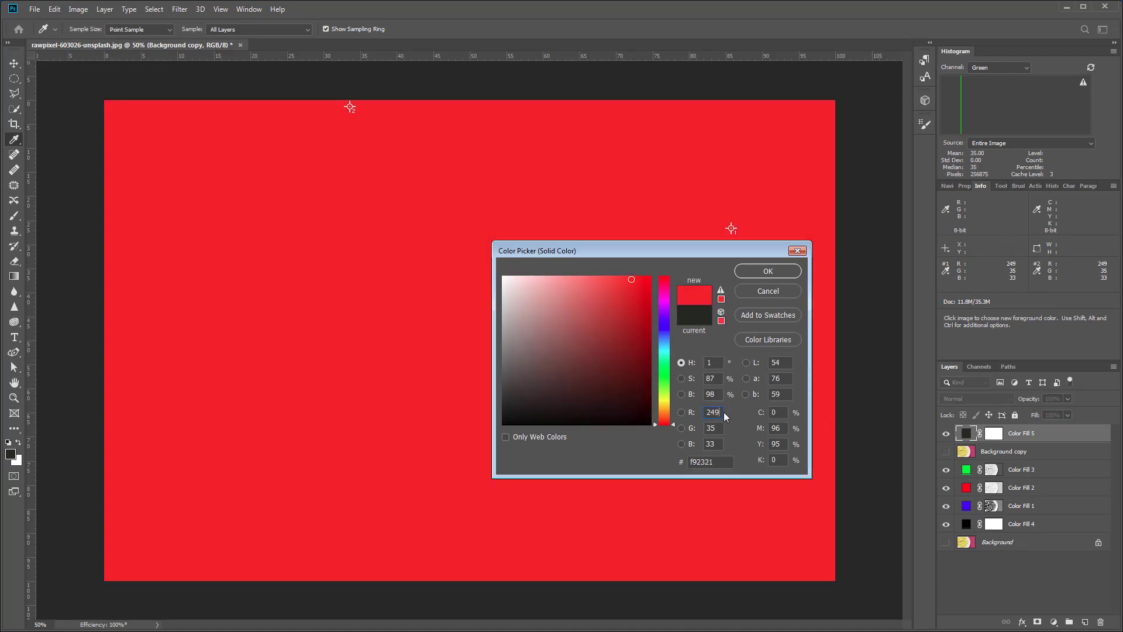
pyautogui.click(705, 430)
pyautogui.write('230')
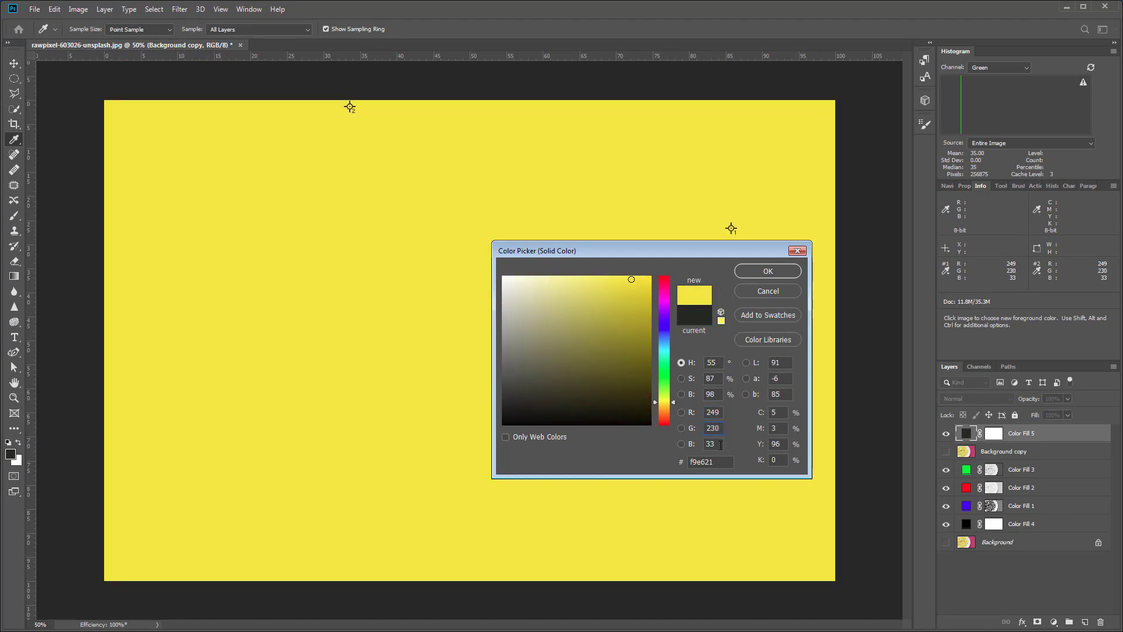
pyautogui.click(720, 444)
pyautogui.write('29')
pyautogui.click(780, 274)
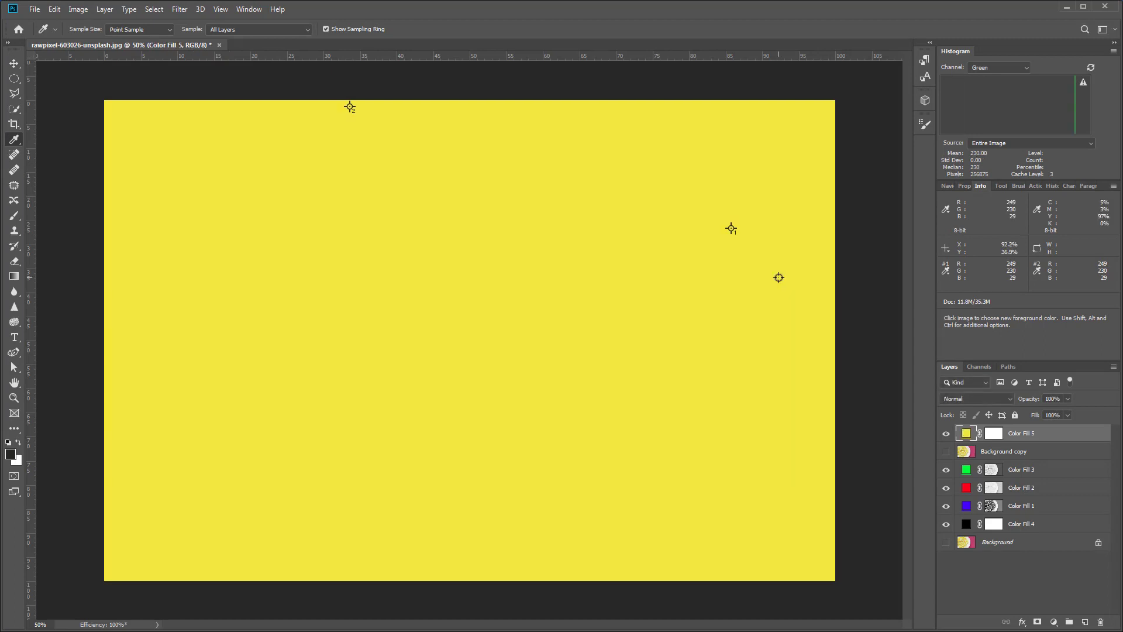
# Toggle the yellow fill layer's visibility to compare its RGB values with the rebuilt image, leaving the fill hidden.
pyautogui.click(947, 434)
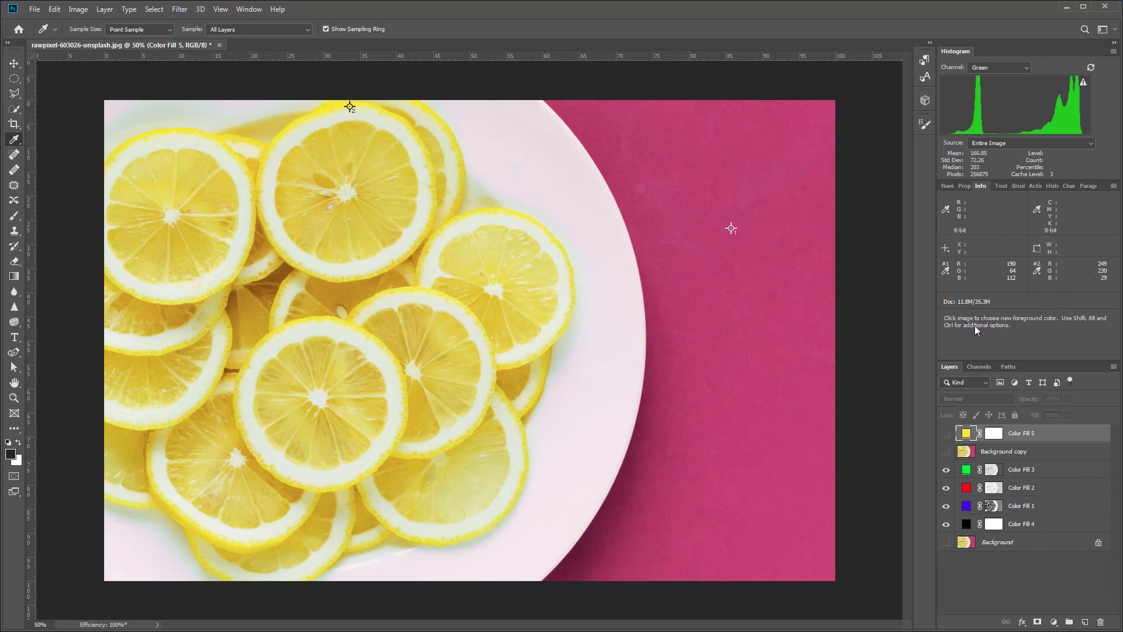
pyautogui.click(945, 433)
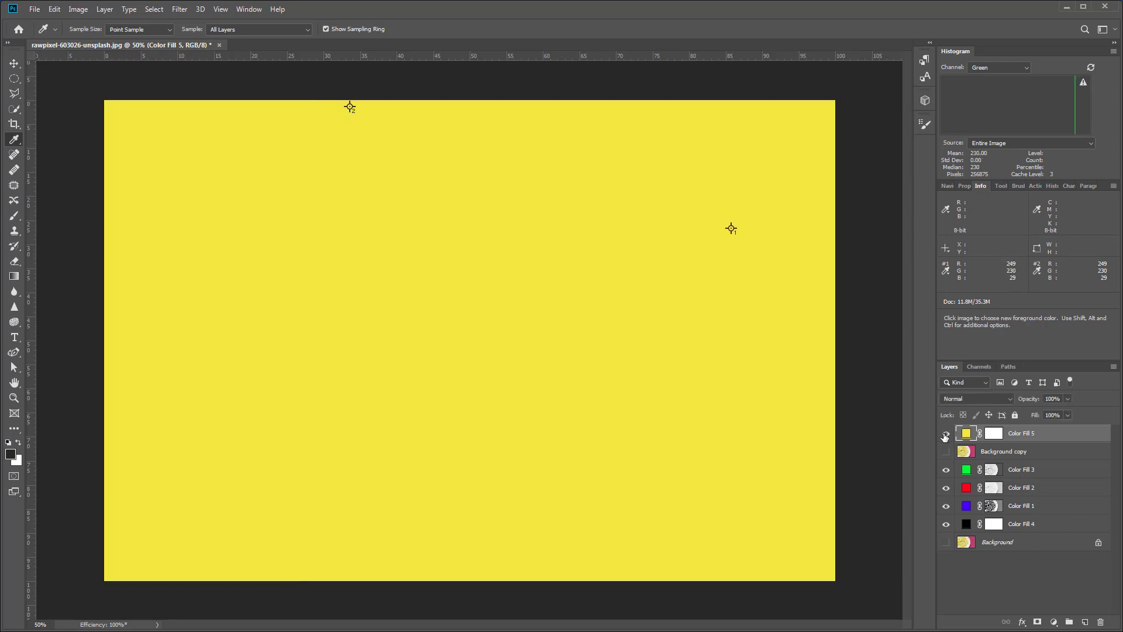
pyautogui.click(945, 434)
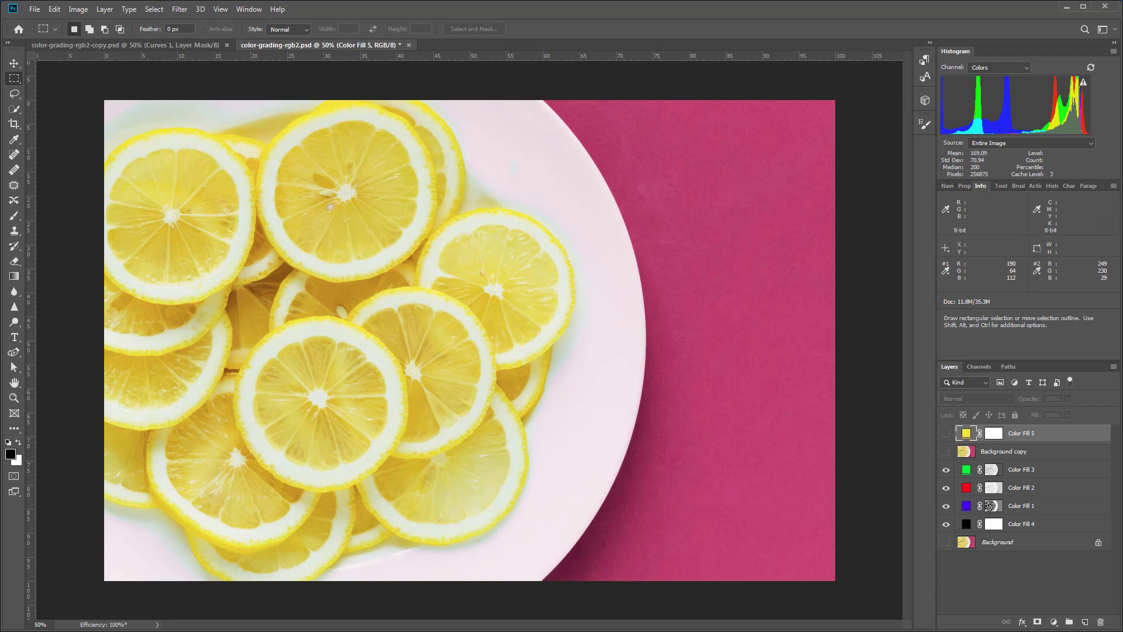
pyautogui.click(946, 434)
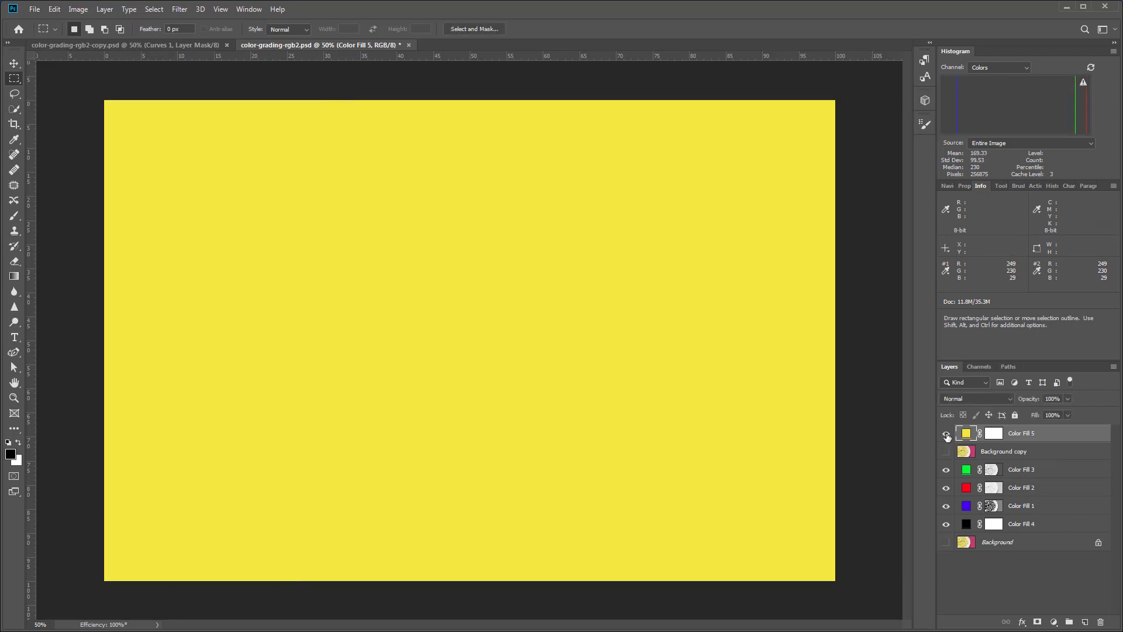
pyautogui.click(946, 434)
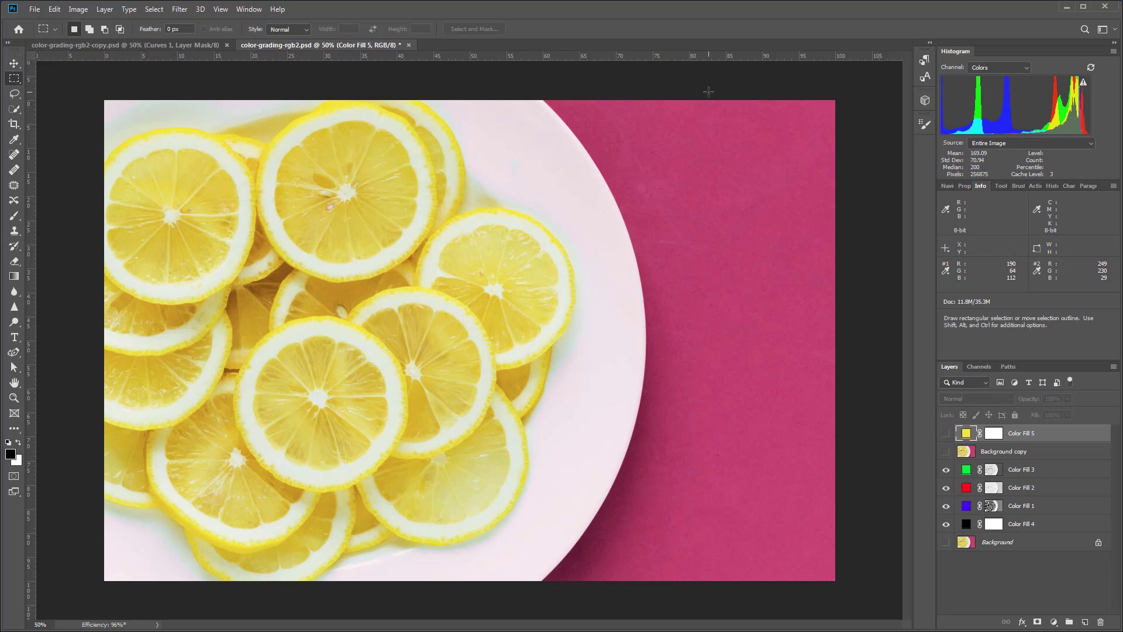
# Select a full-height strip of the pink area, about 20.3% of the image width, and add a new empty layer.
pyautogui.moveTo(700, 122); pyautogui.dragTo(859, 584)
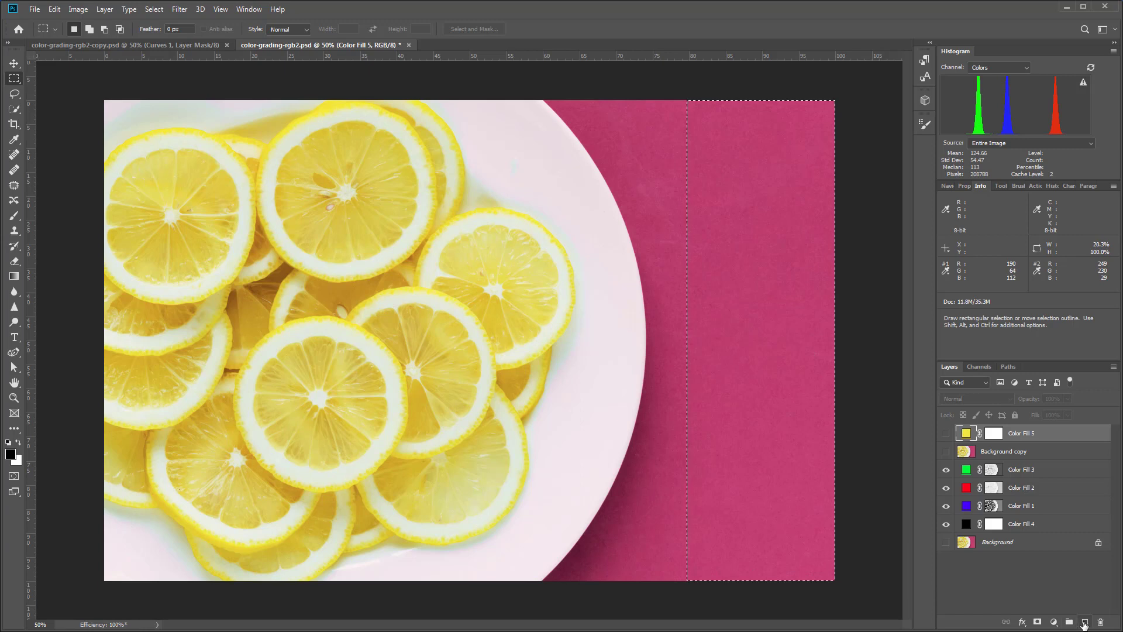
pyautogui.click(1084, 621)
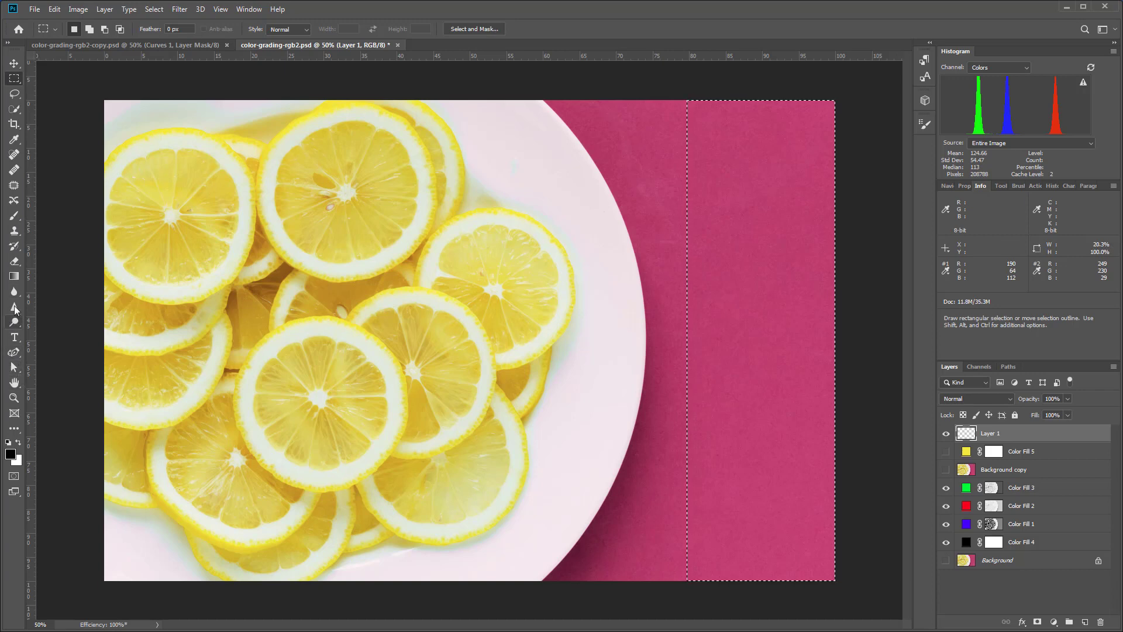
# Choose the Eyedropper and enter RGB 190, 64, 112 for the foreground color with Only Web Colors enabled.
pyautogui.click(14, 140)
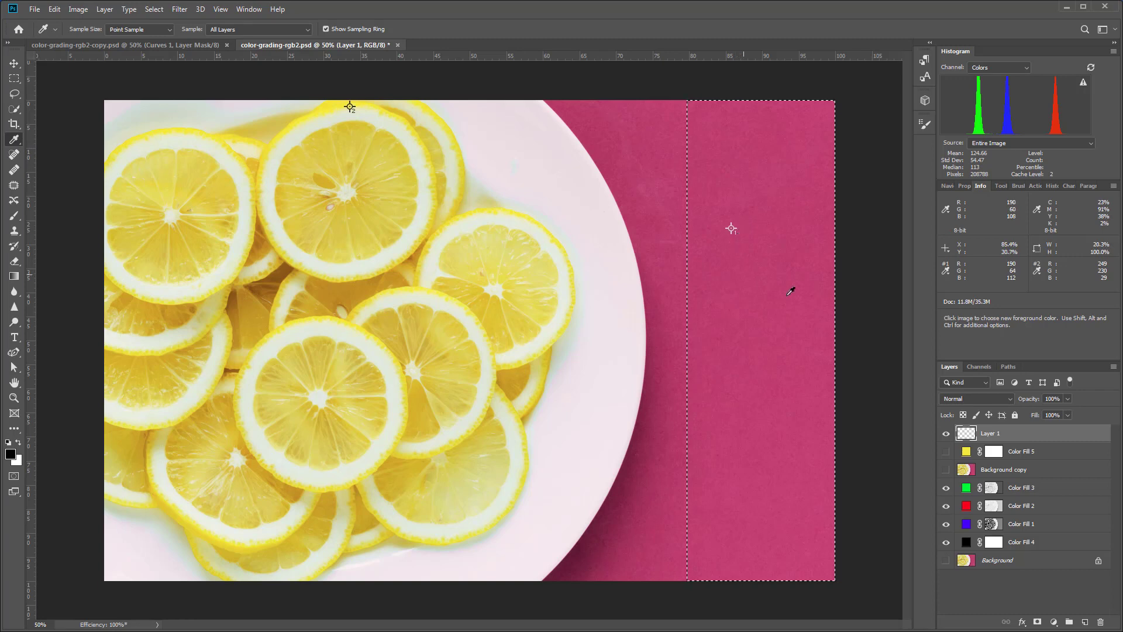
pyautogui.click(11, 454)
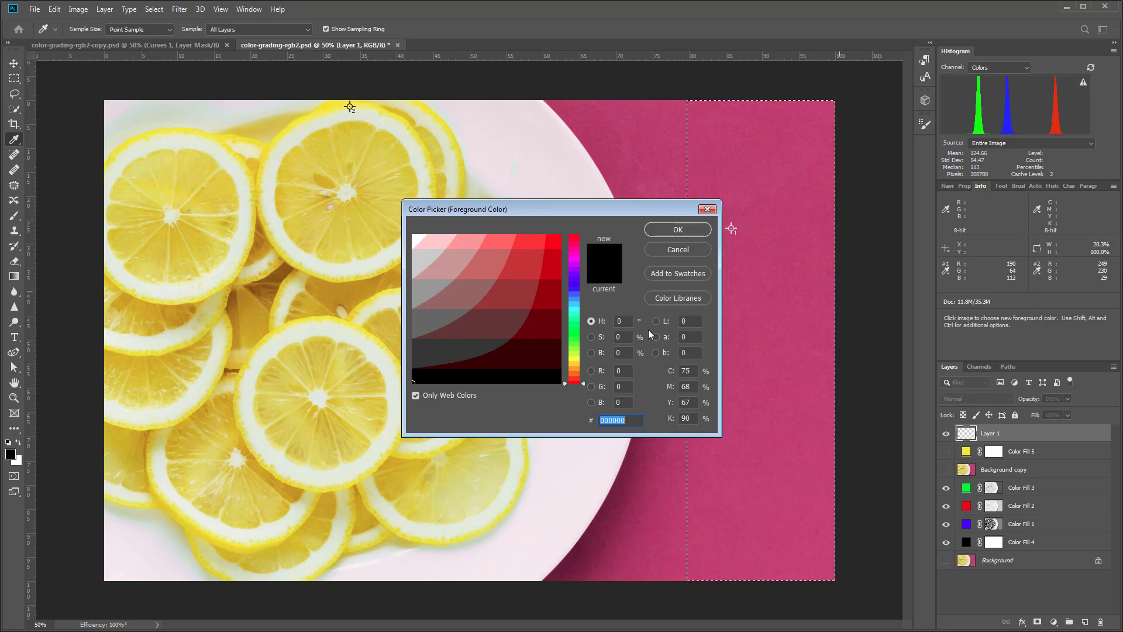
pyautogui.click(599, 373)
pyautogui.write('190')
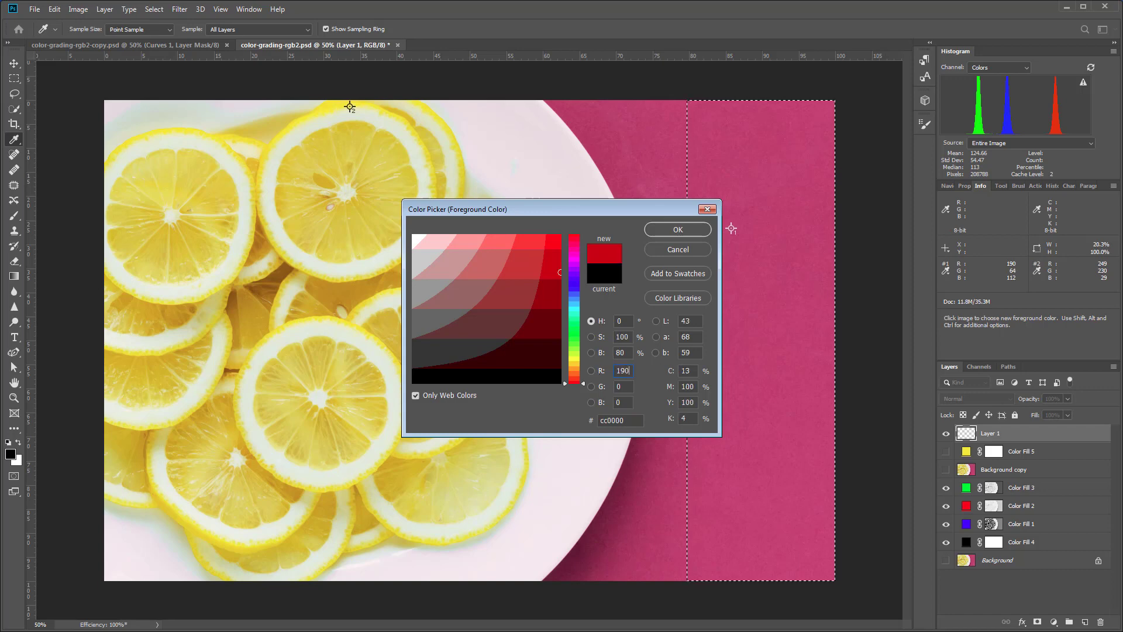
pyautogui.press('Tab')
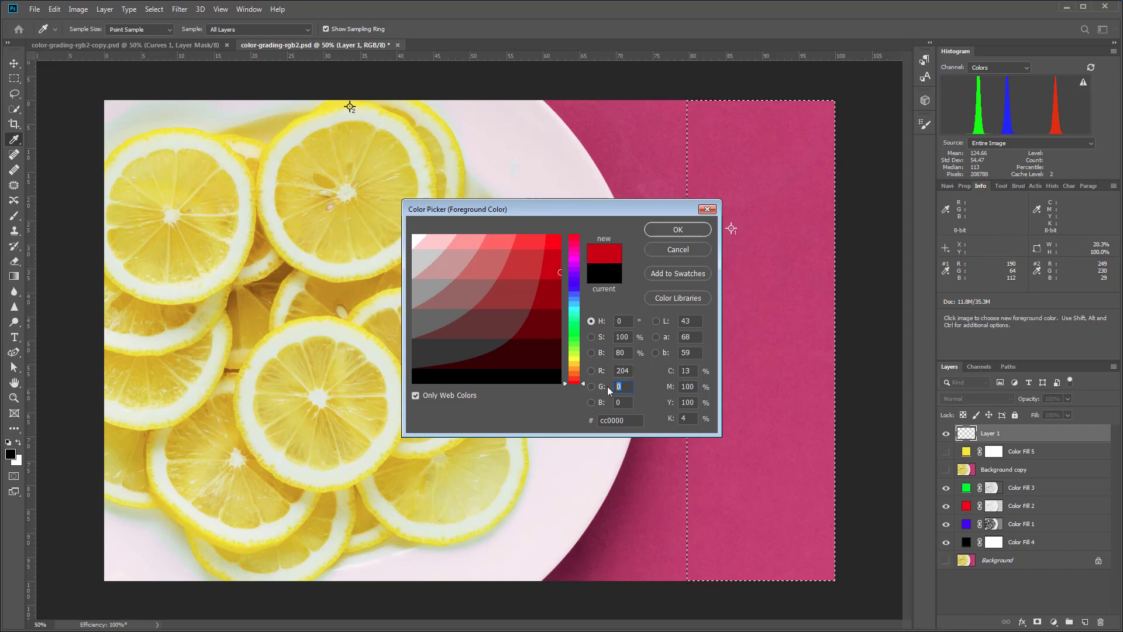
pyautogui.write('64')
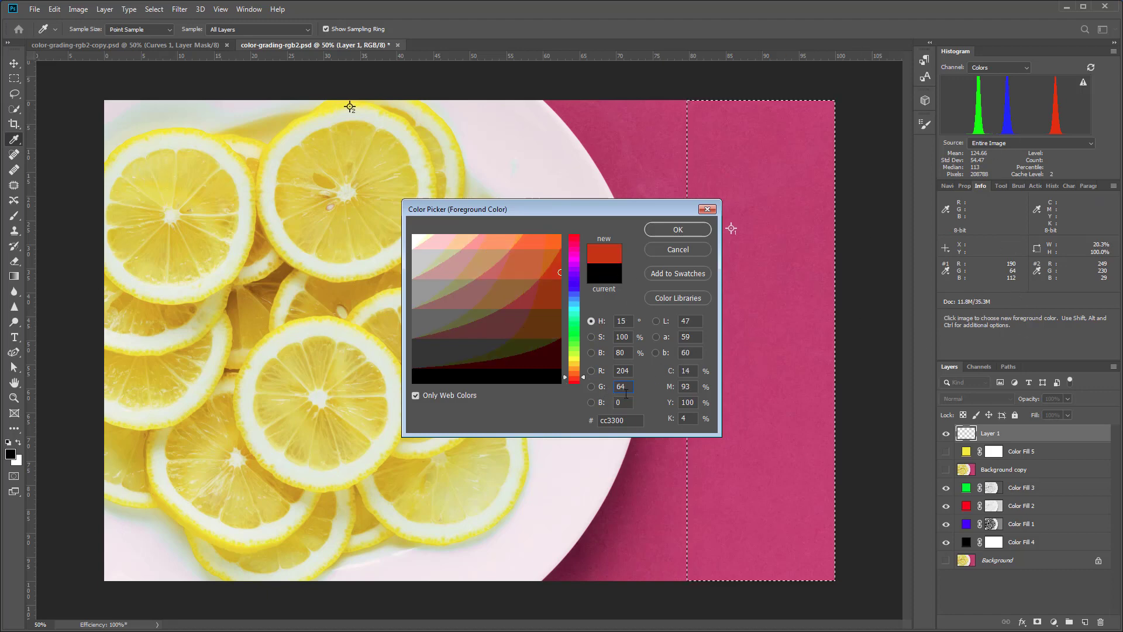
pyautogui.press('Tab')
pyautogui.write('112')
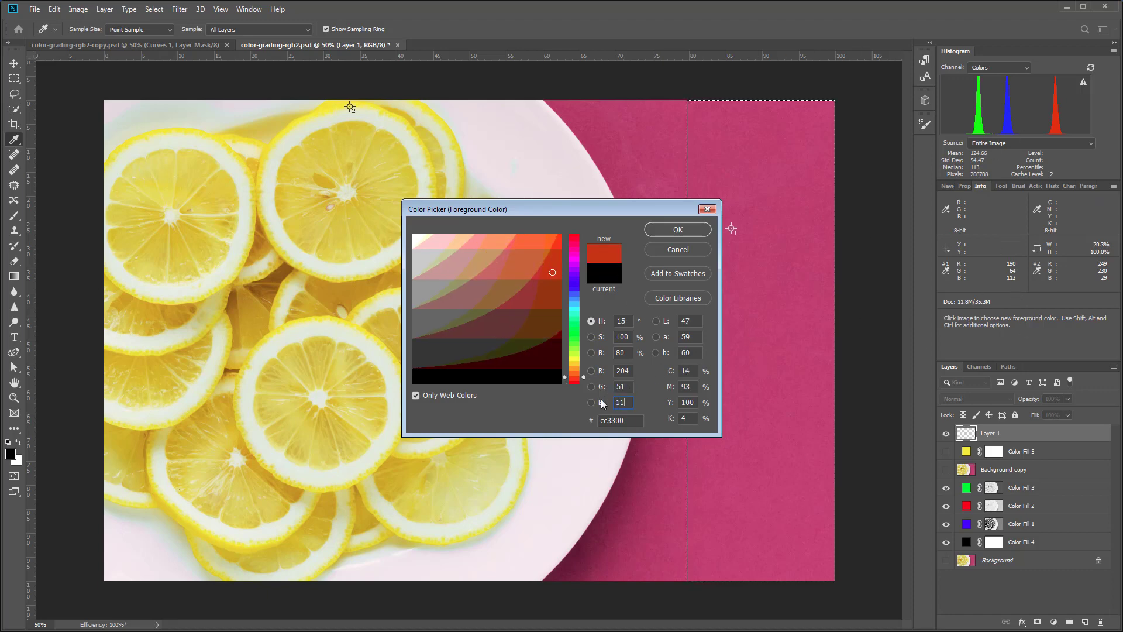
pyautogui.click(678, 230)
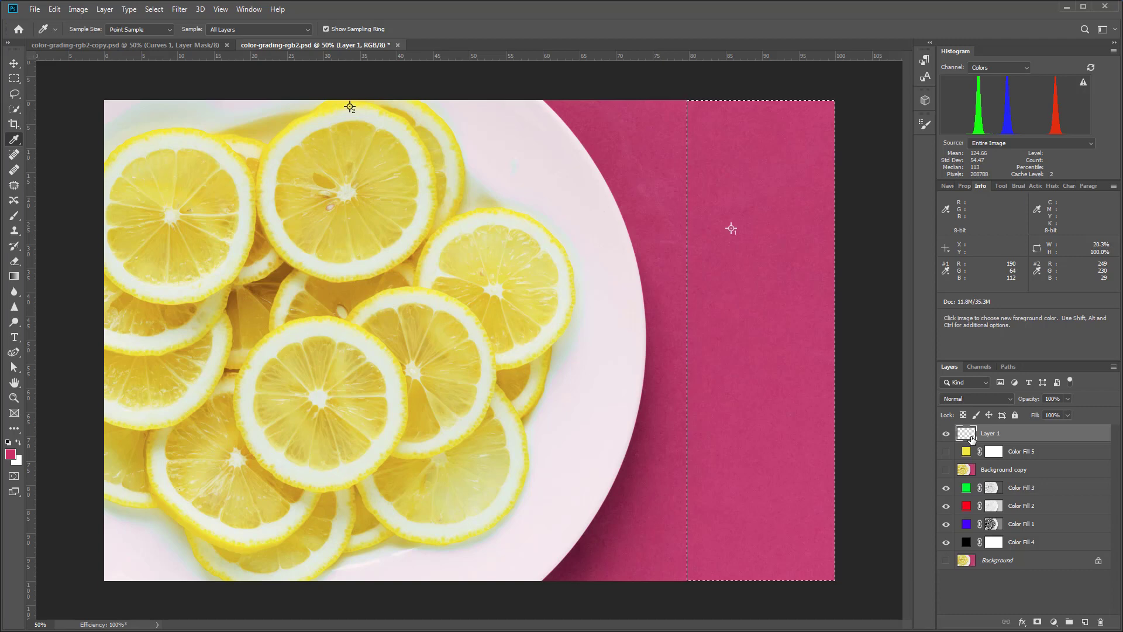
# Fill the selected strip on Layer 1 with the pink foreground color, show the yellow fill layer, and deselect.
pyautogui.hotkey('ctrl', 'BackSpace')
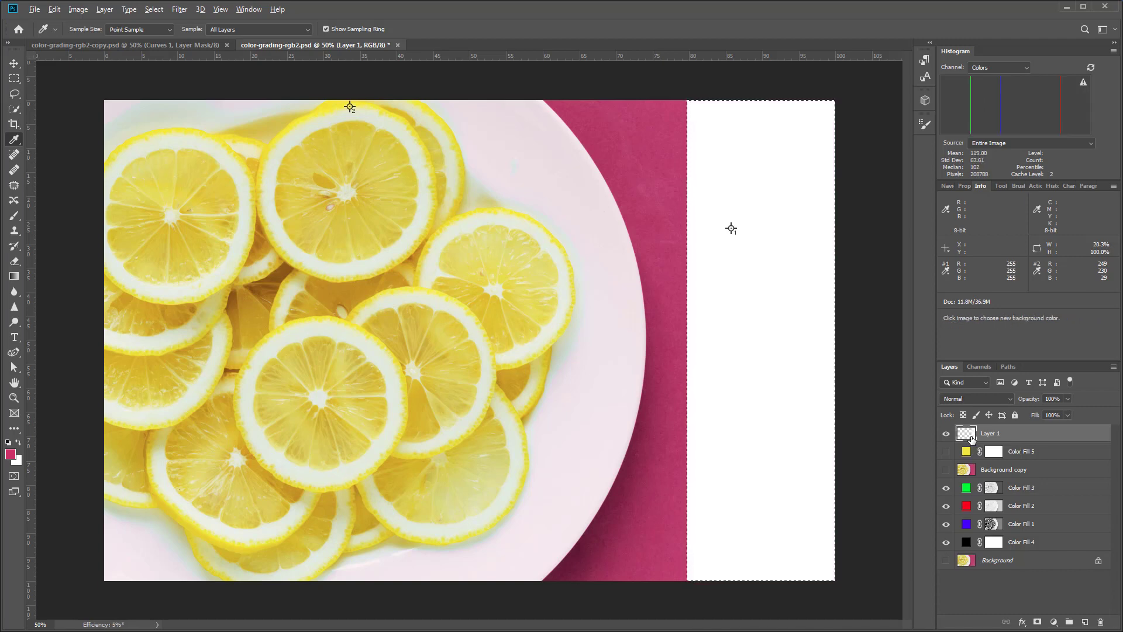
pyautogui.hotkey('alt', 'BackSpace')
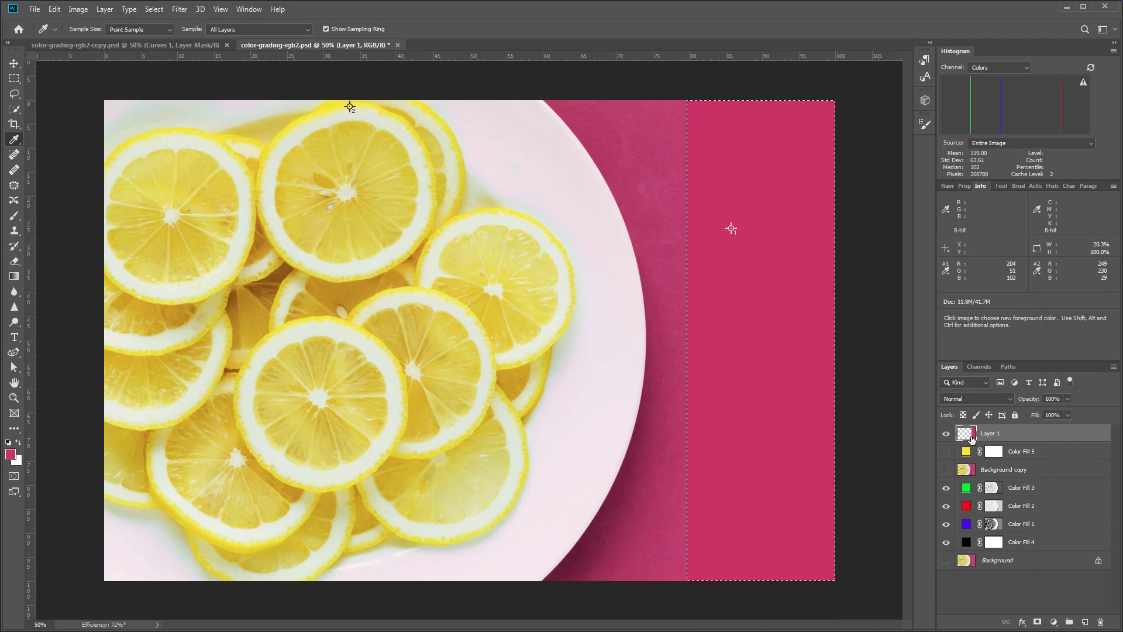
pyautogui.click(947, 452)
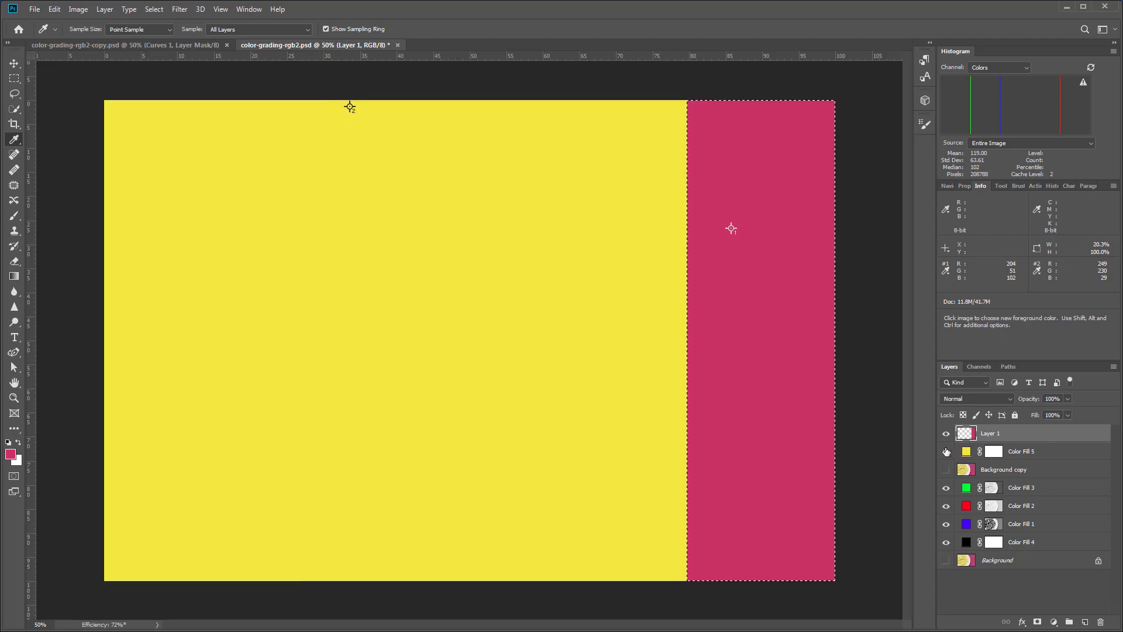
pyautogui.hotkey('ctrl', 'd')
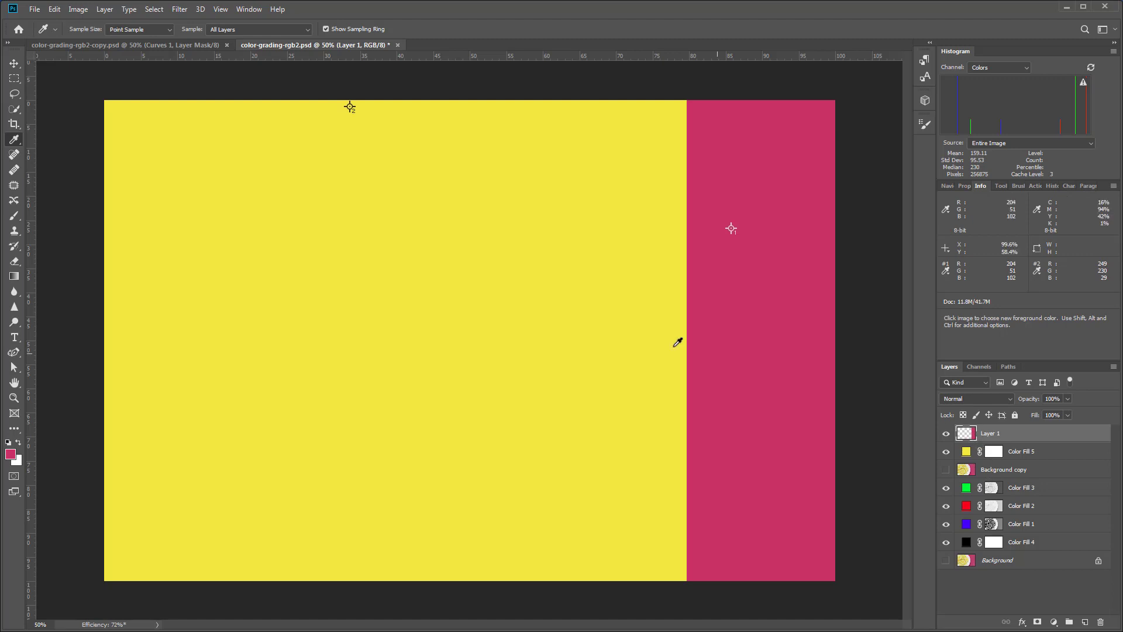
# Add a Curves adjustment layer masked to the pink strip of Layer 1 and switch its curve to the Red channel.
pyautogui.keyDown('ctrl'); pyautogui.click(966, 433); pyautogui.keyUp('ctrl')
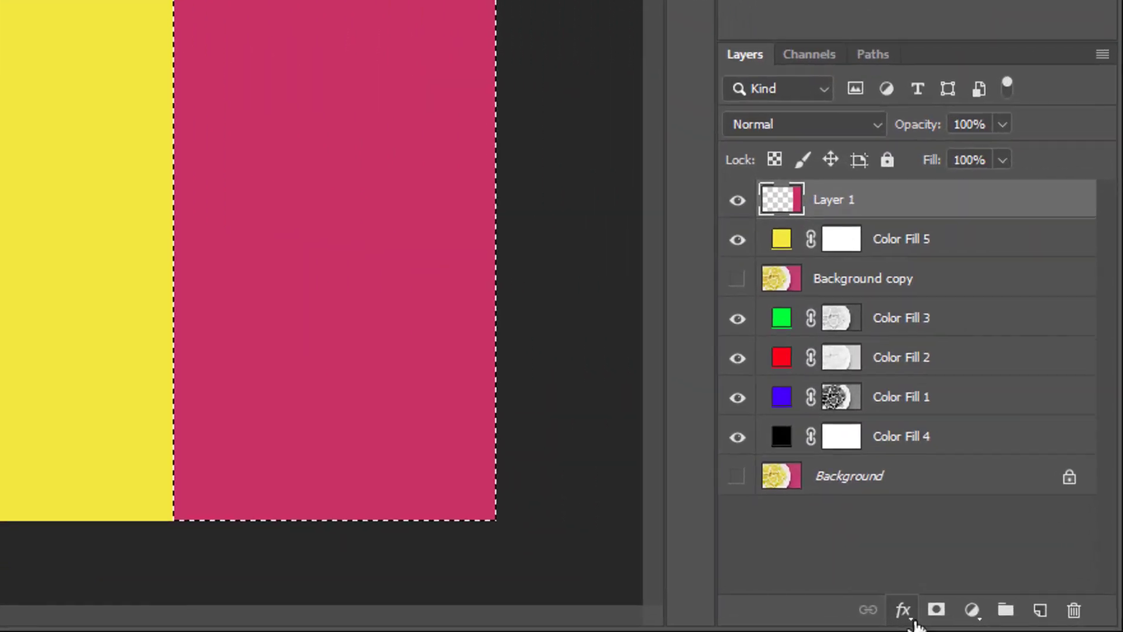
pyautogui.click(1022, 622)
pyautogui.click(971, 622)
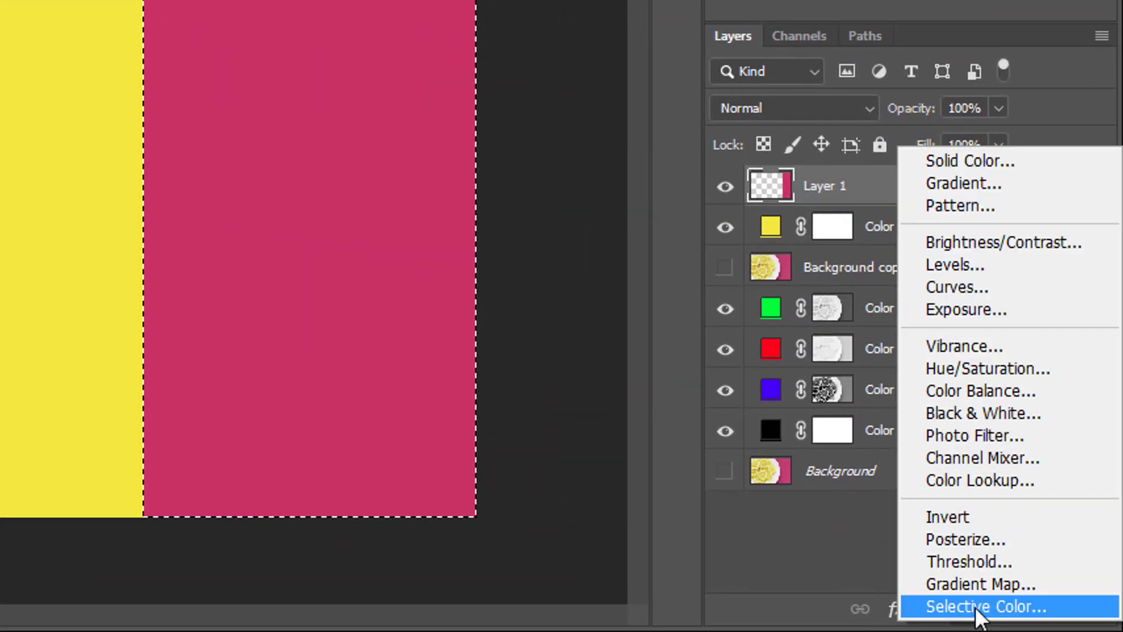
pyautogui.click(950, 286)
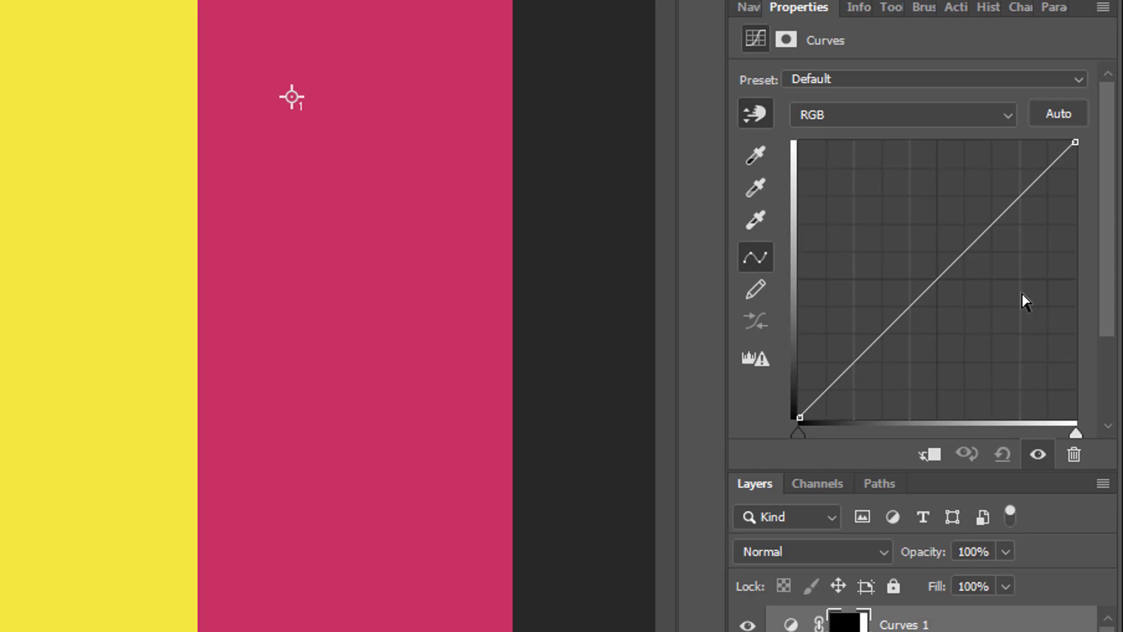
pyautogui.click(956, 111)
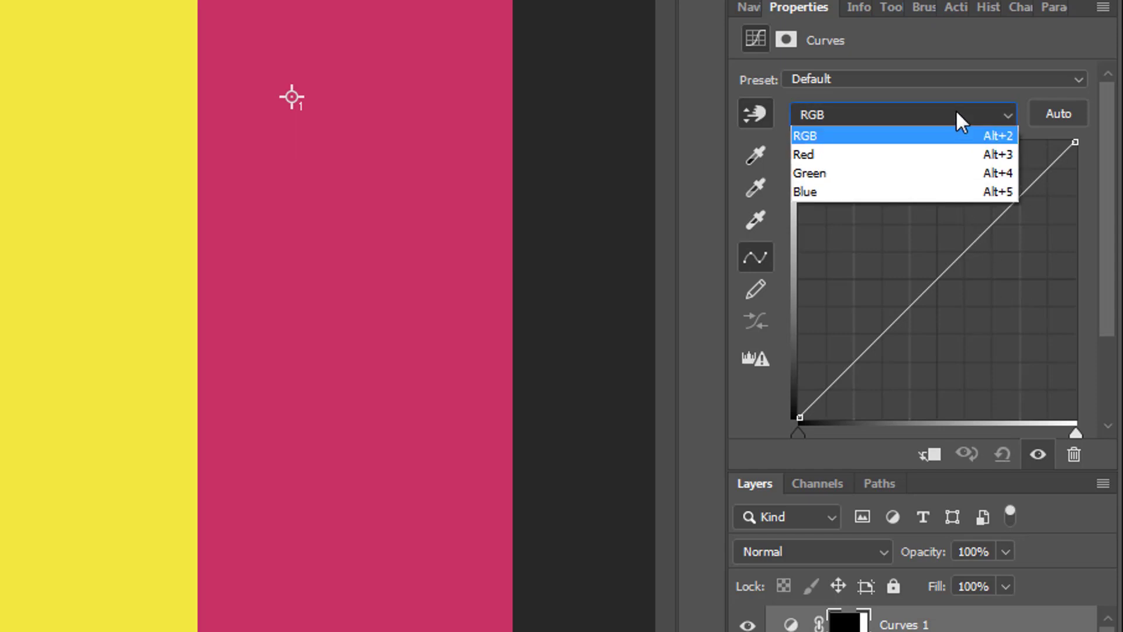
pyautogui.click(898, 155)
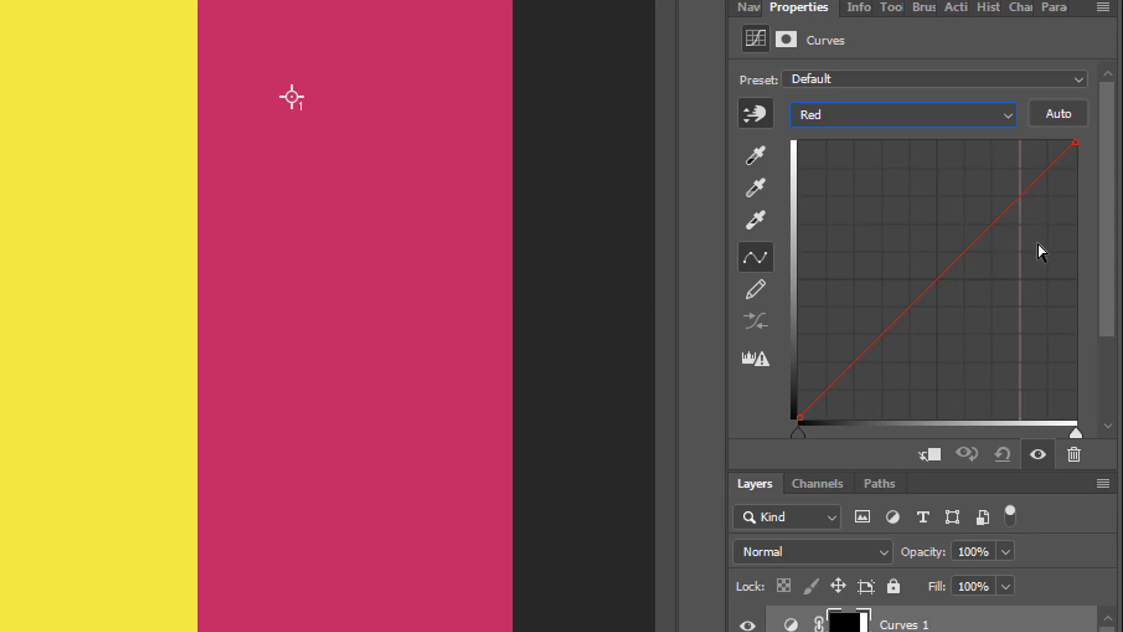
# Examine where the pink strip's color falls on the Green and Blue channel curves and return to the Red channel.
pyautogui.click(981, 121)
pyautogui.click(943, 171)
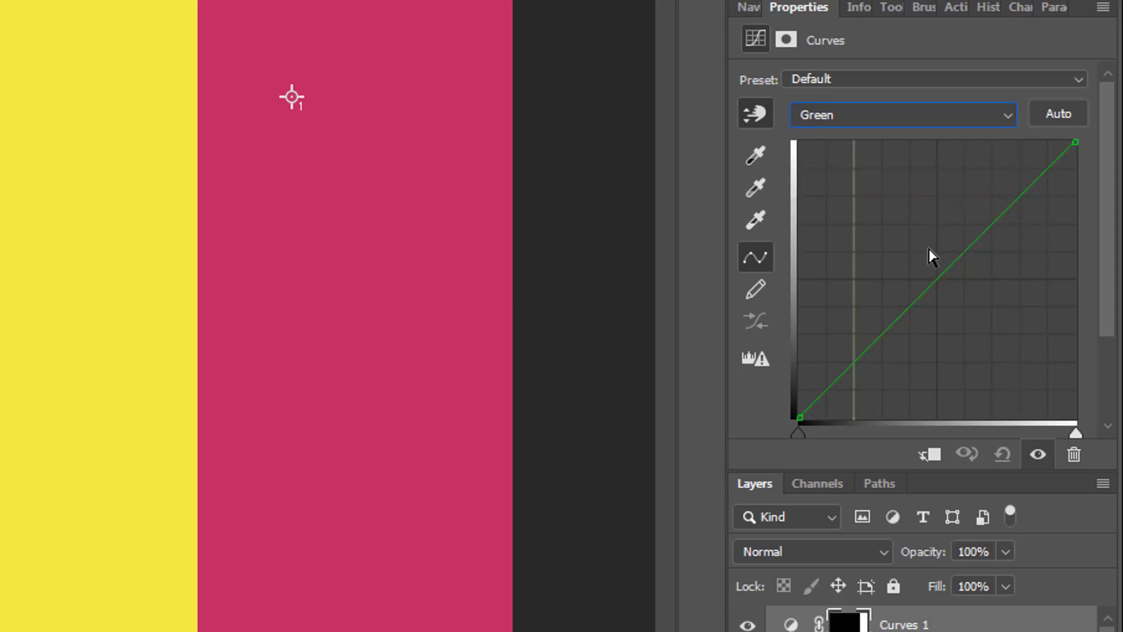
pyautogui.click(903, 121)
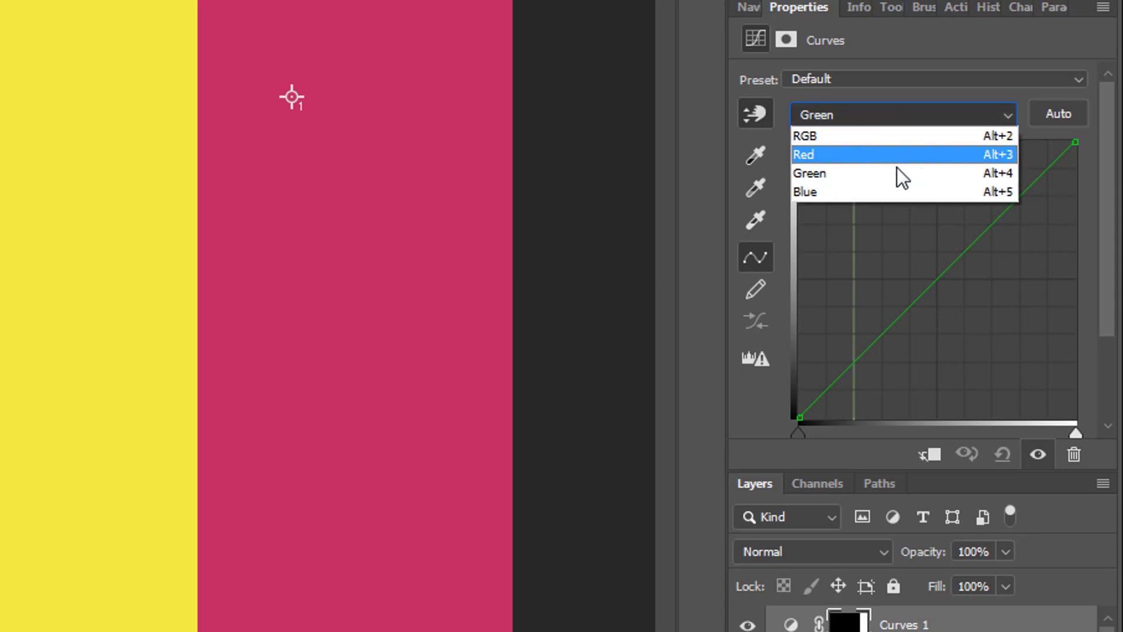
pyautogui.click(892, 187)
pyautogui.click(929, 115)
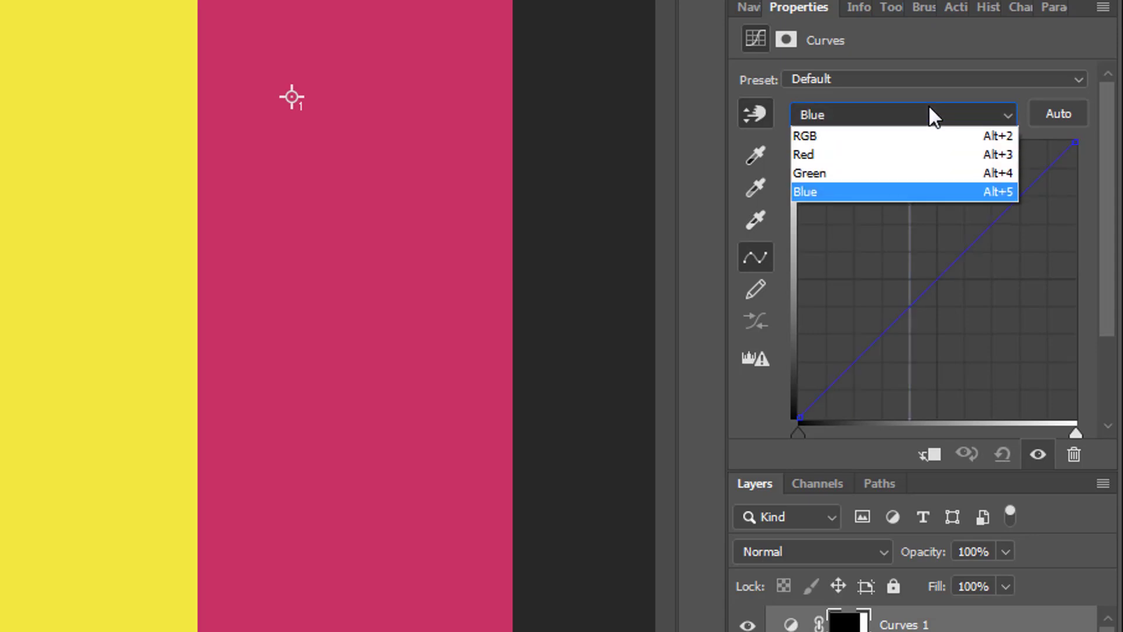
pyautogui.click(833, 153)
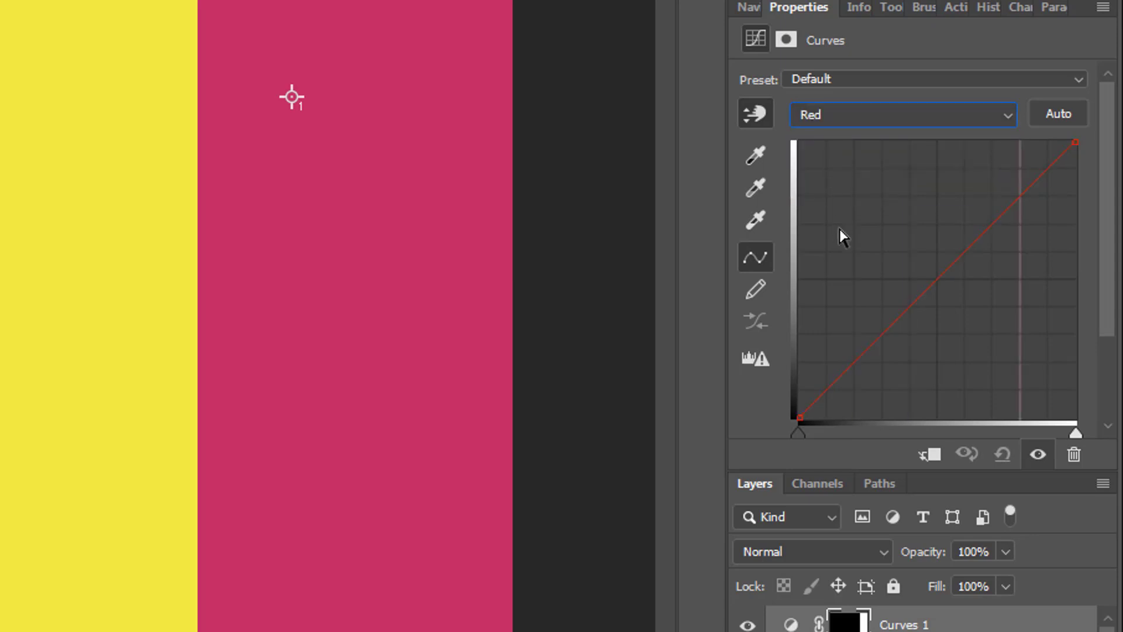
# Add points to the channel curves with the on-image adjustment at the pink strip and float the Info readout over the canvas.
pyautogui.click(752, 114)
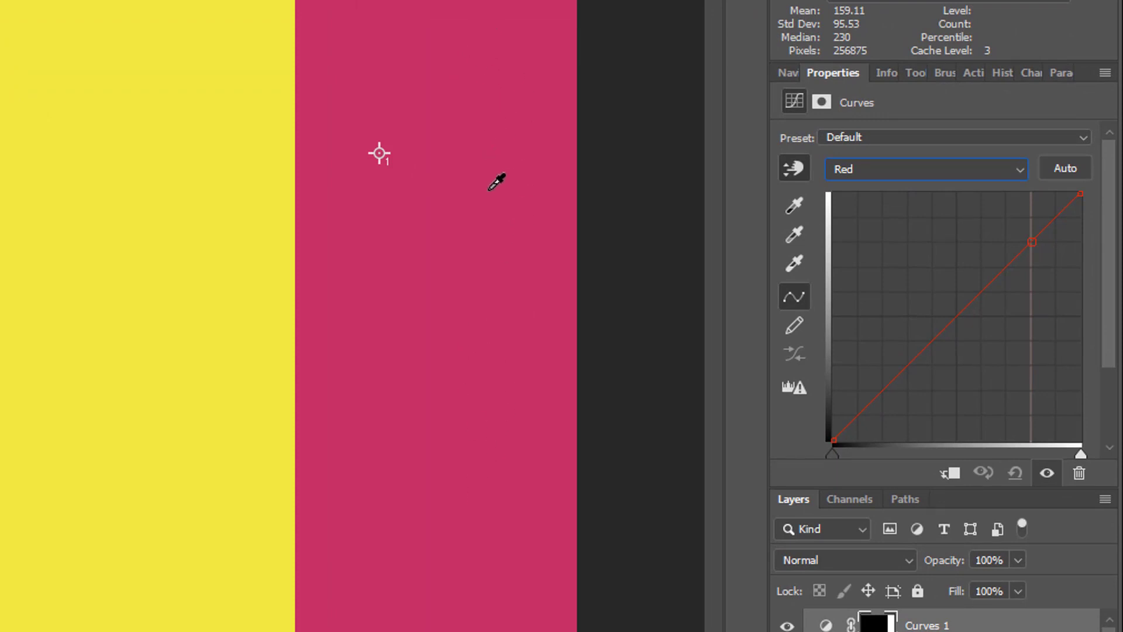
pyautogui.keyDown('ctrl'); pyautogui.click(490, 156); pyautogui.keyUp('ctrl')
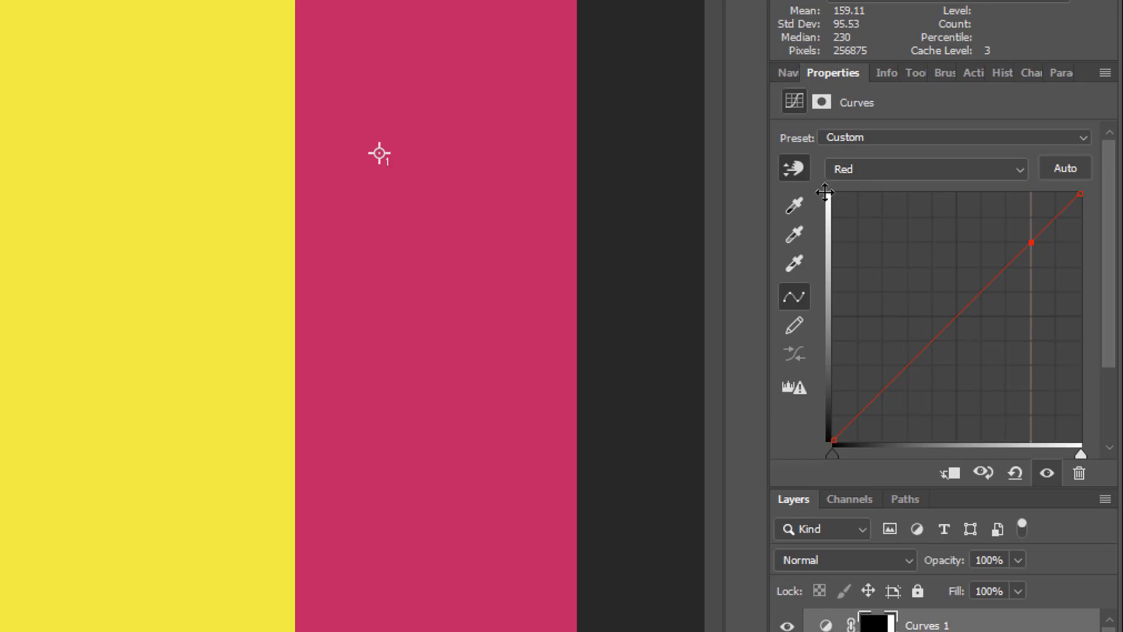
pyautogui.click(887, 73)
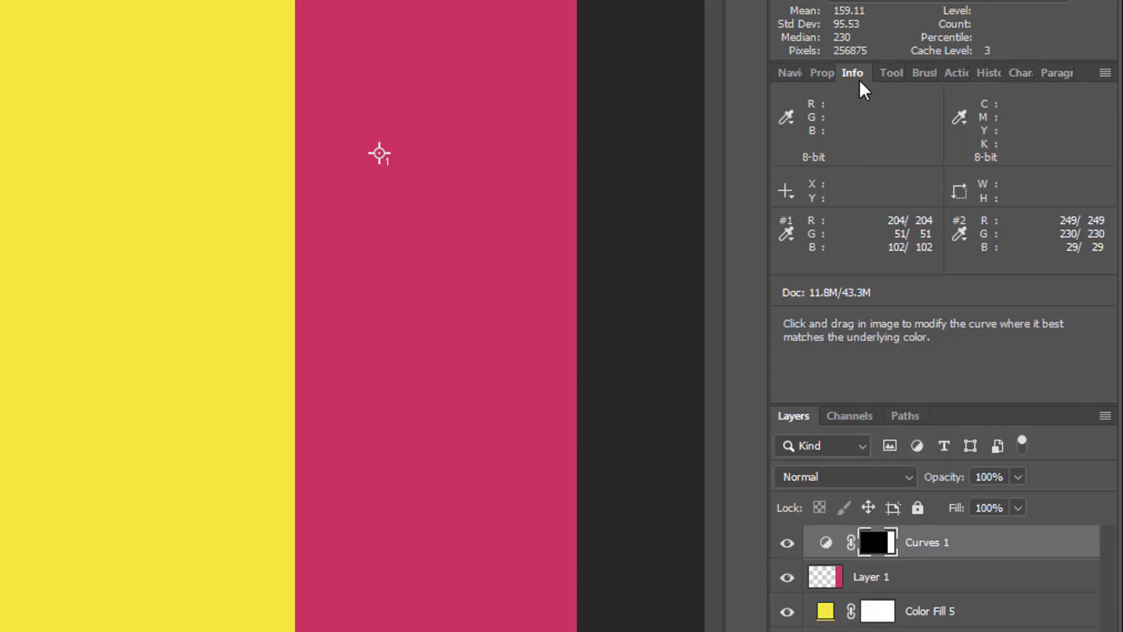
pyautogui.moveTo(855, 69); pyautogui.dragTo(0, 434)
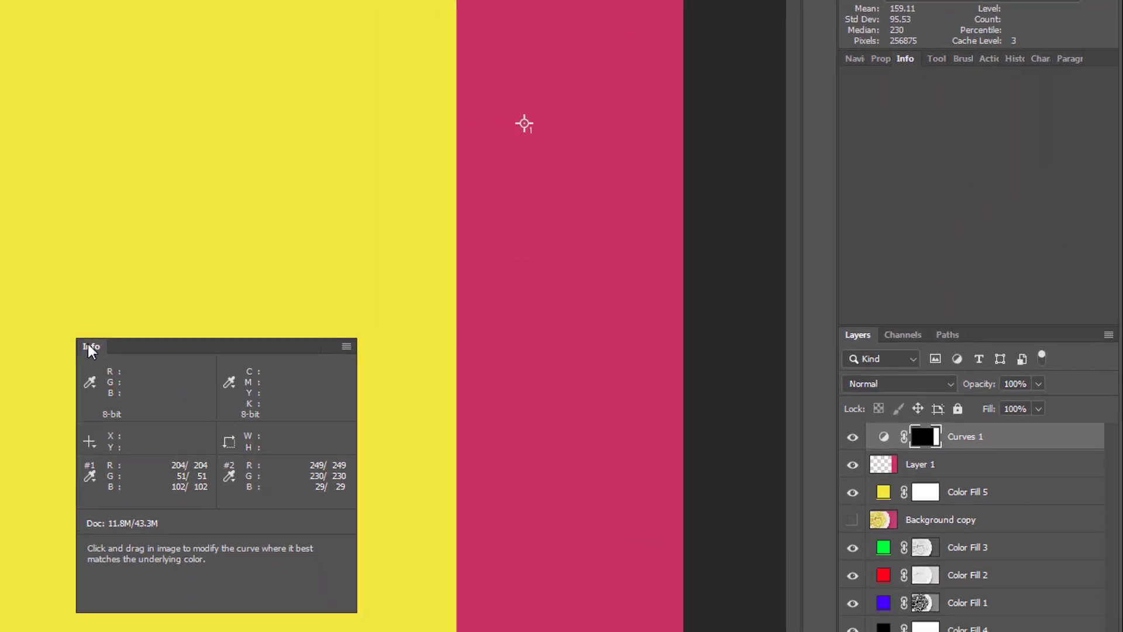
pyautogui.moveTo(91, 350); pyautogui.dragTo(57, 322)
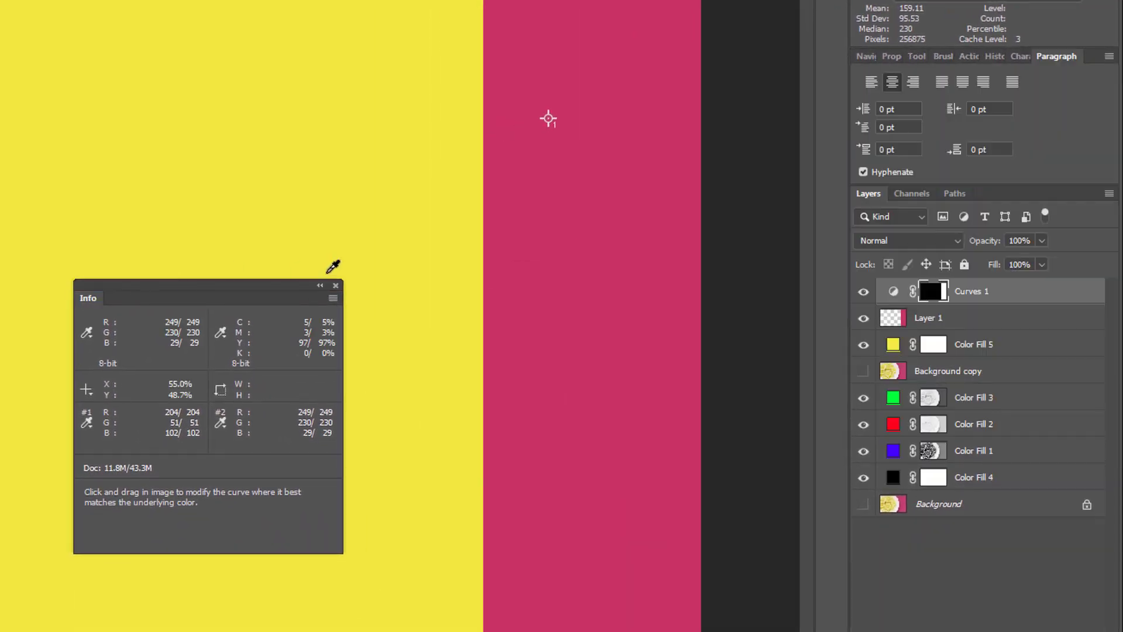
# Enlarge the Curves properties to reveal the point values and set the Red curve point's output to 249.
pyautogui.click(892, 56)
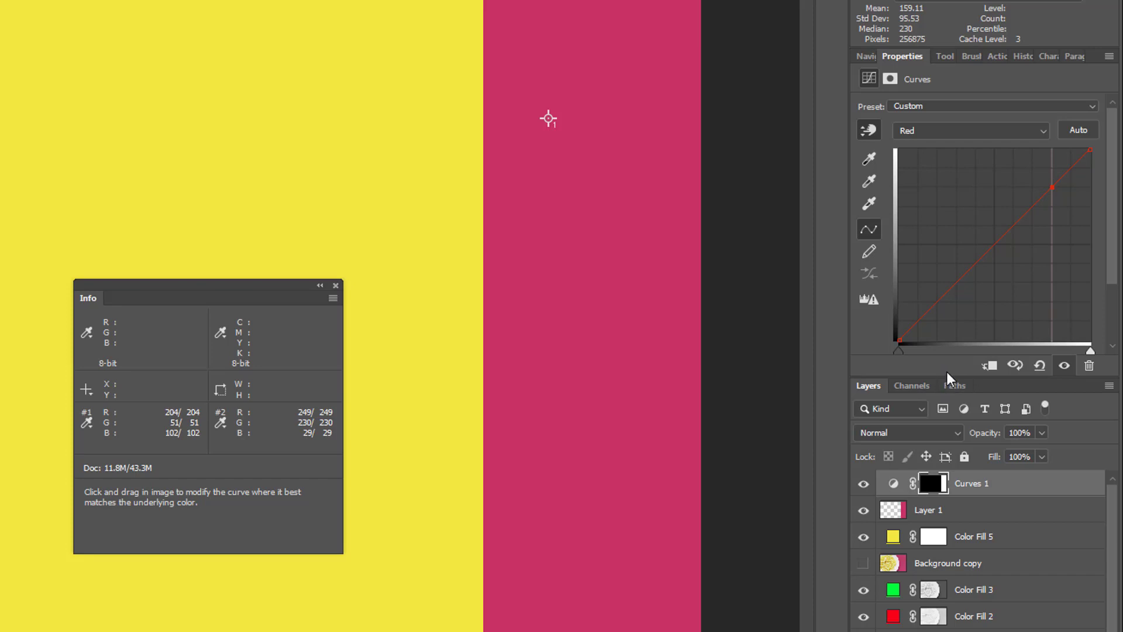
pyautogui.moveTo(948, 377); pyautogui.dragTo(949, 455)
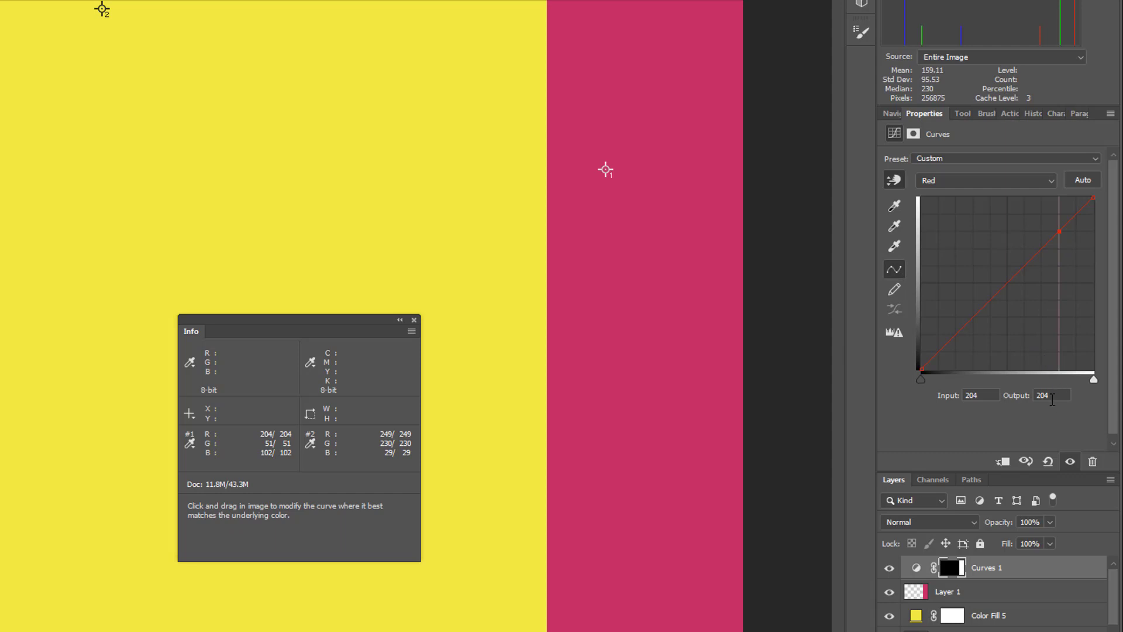
pyautogui.click(1026, 395)
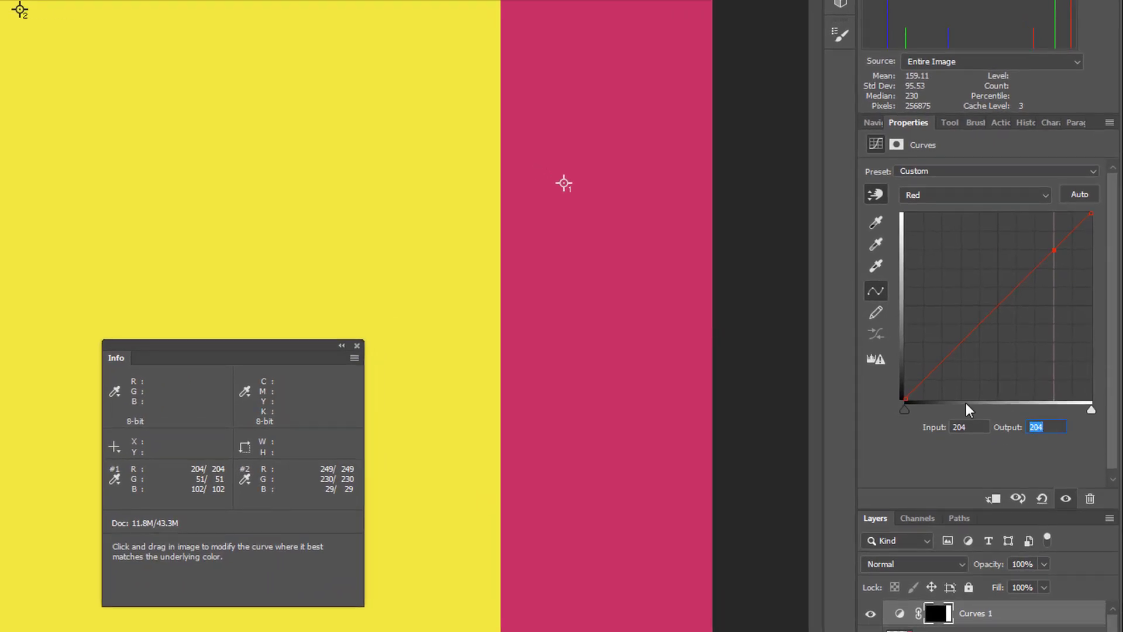
pyautogui.write('249')
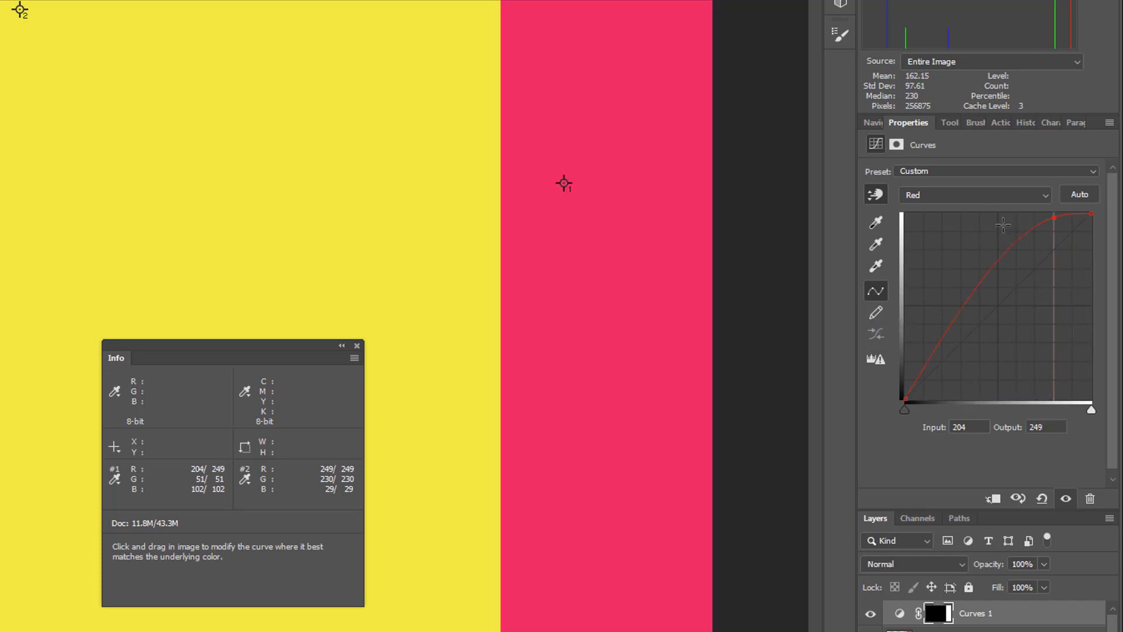
# Set the output of the pink point on the Green channel curve to 230.
pyautogui.click(1024, 200)
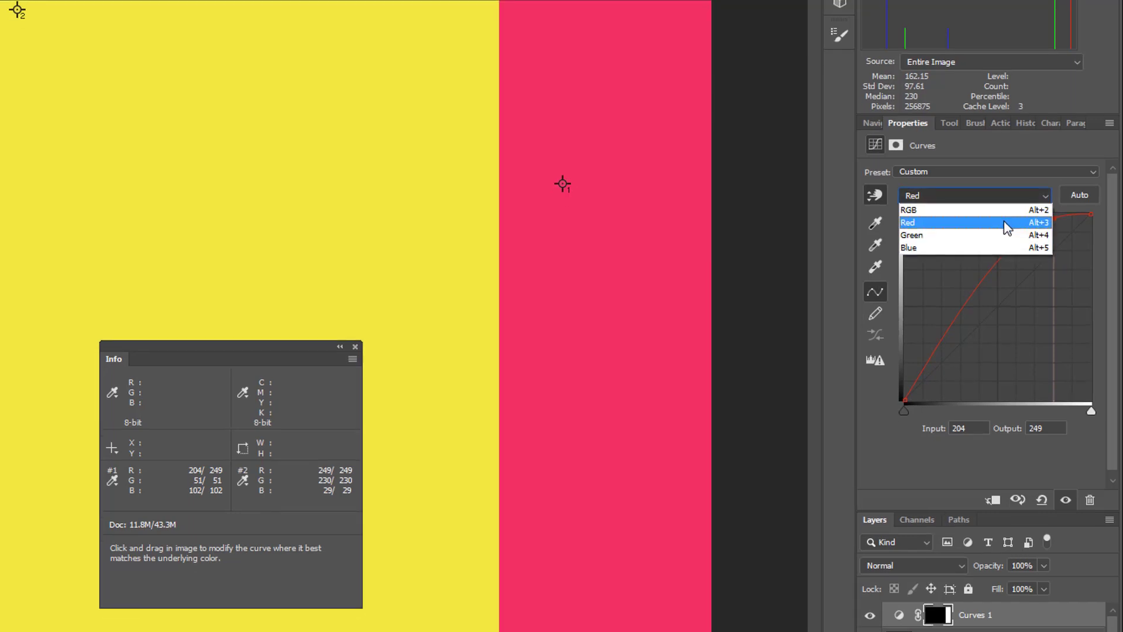
pyautogui.click(993, 236)
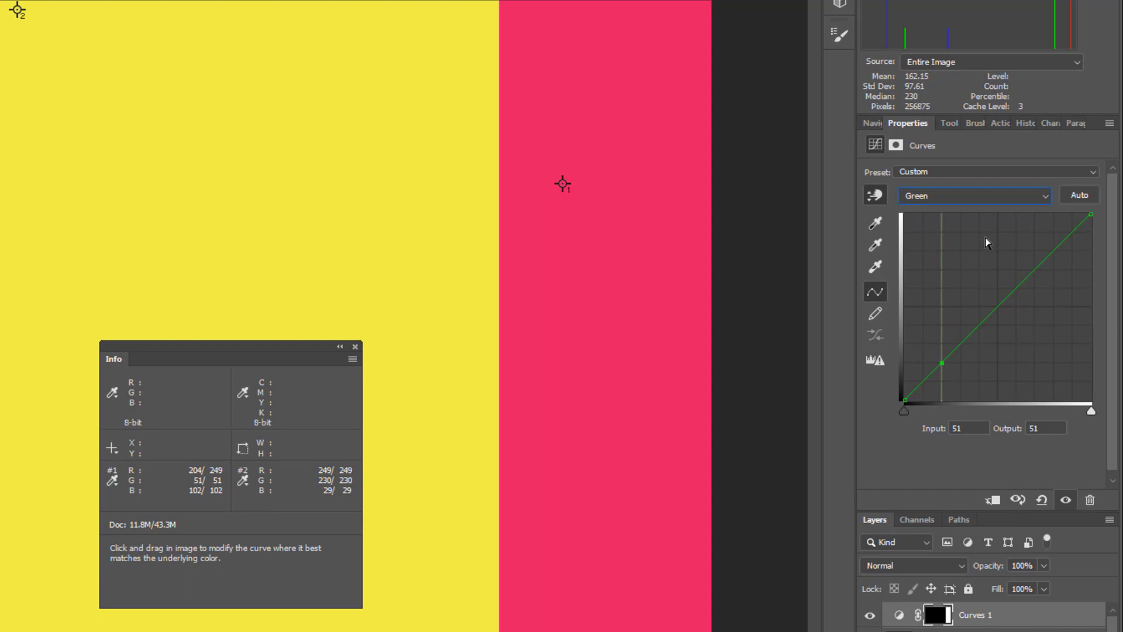
pyautogui.click(881, 198)
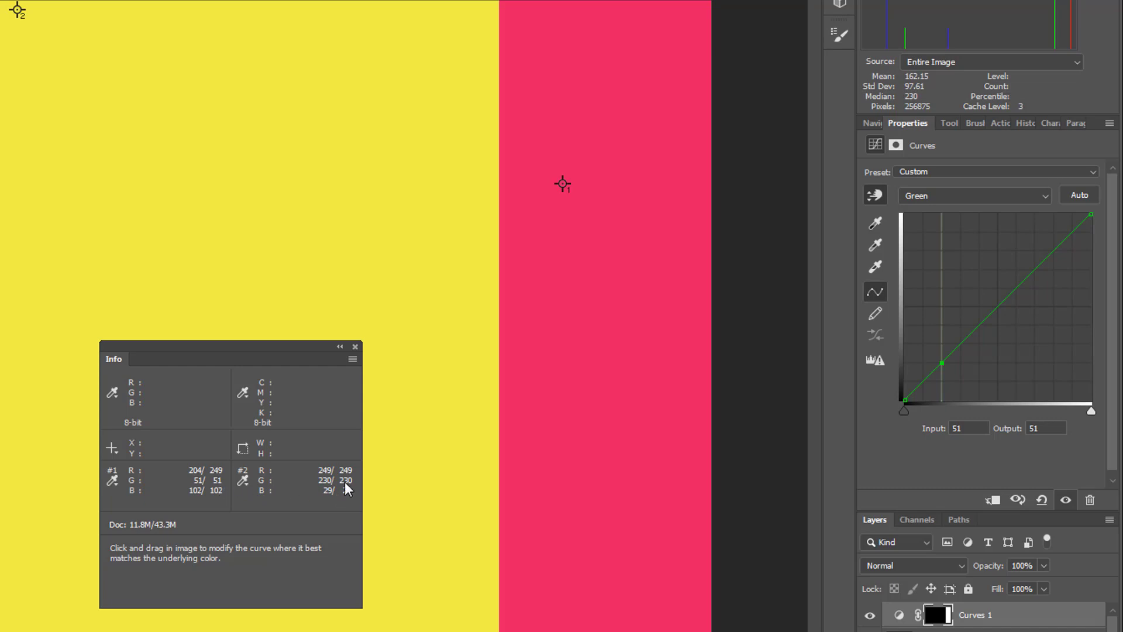
pyautogui.click(1048, 428)
pyautogui.write('230')
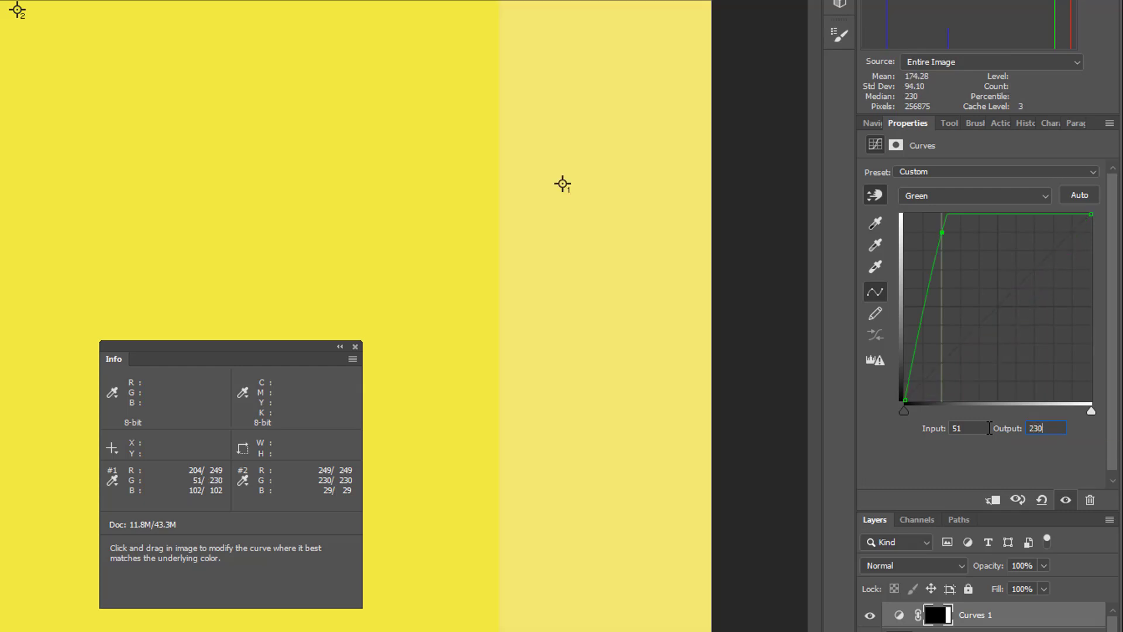
pyautogui.press('Return')
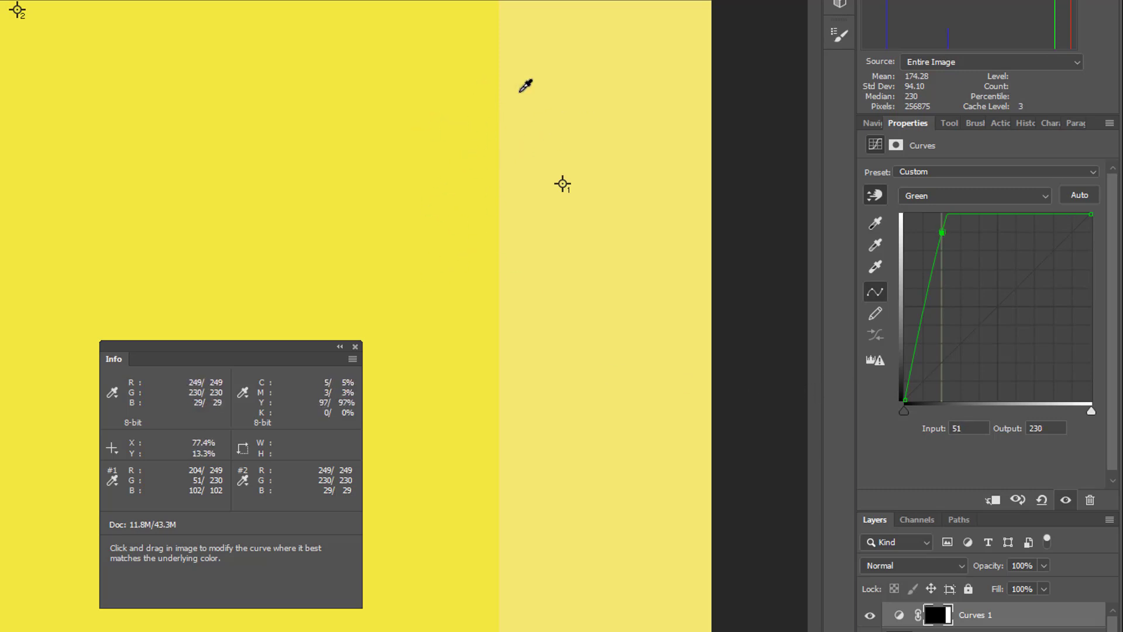
# Set the output of the pink point on the Blue channel curve, at input 102, to 29.
pyautogui.click(1043, 206)
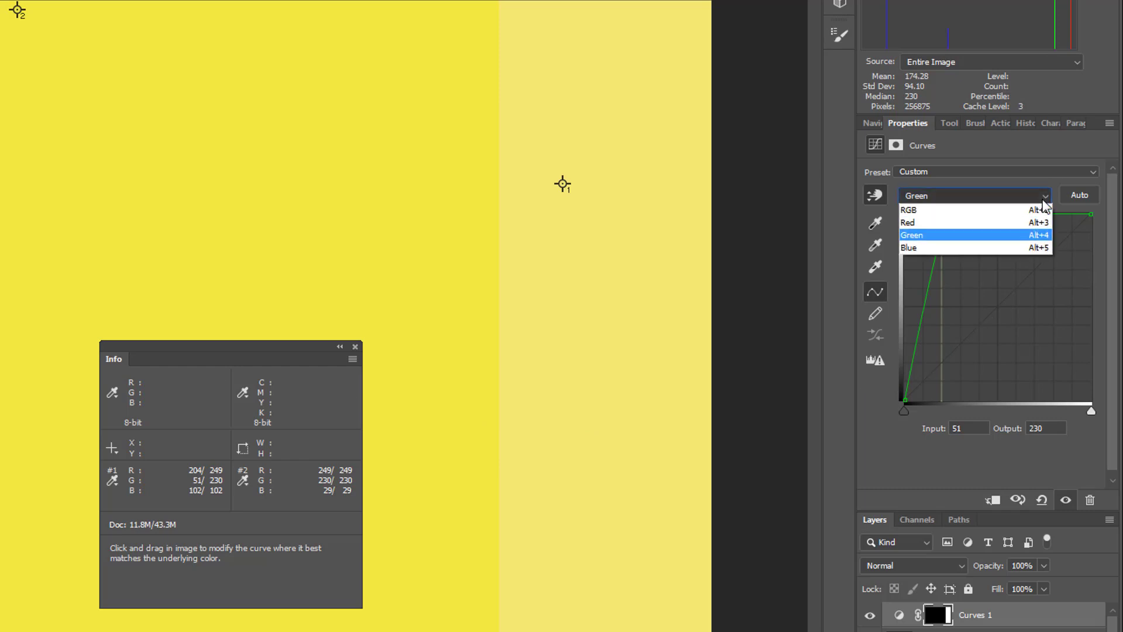
pyautogui.click(979, 247)
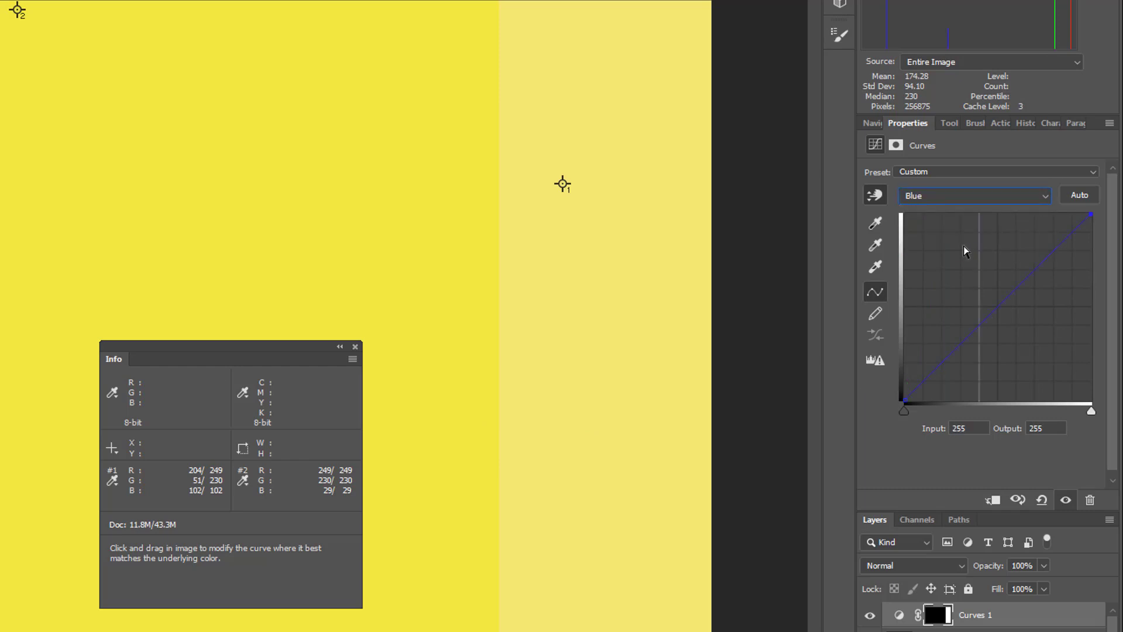
pyautogui.click(876, 196)
pyautogui.click(1010, 429)
pyautogui.write('29')
pyautogui.press('Return')
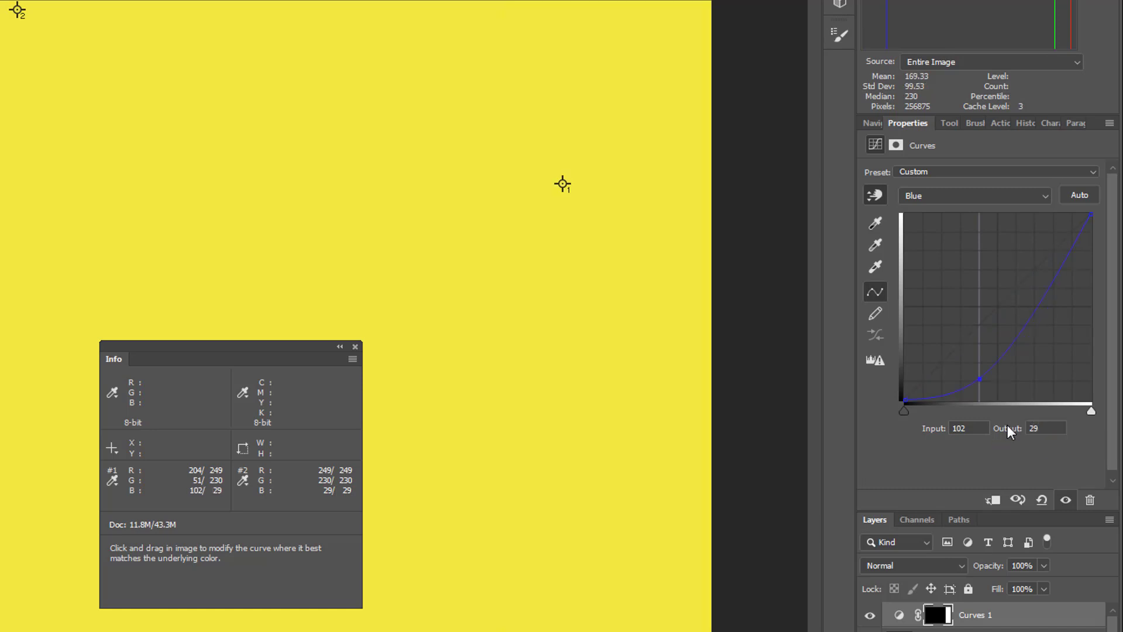
# Close the floating Info readout and compare the strip with and without the Curves 1 adjustment.
pyautogui.click(355, 348)
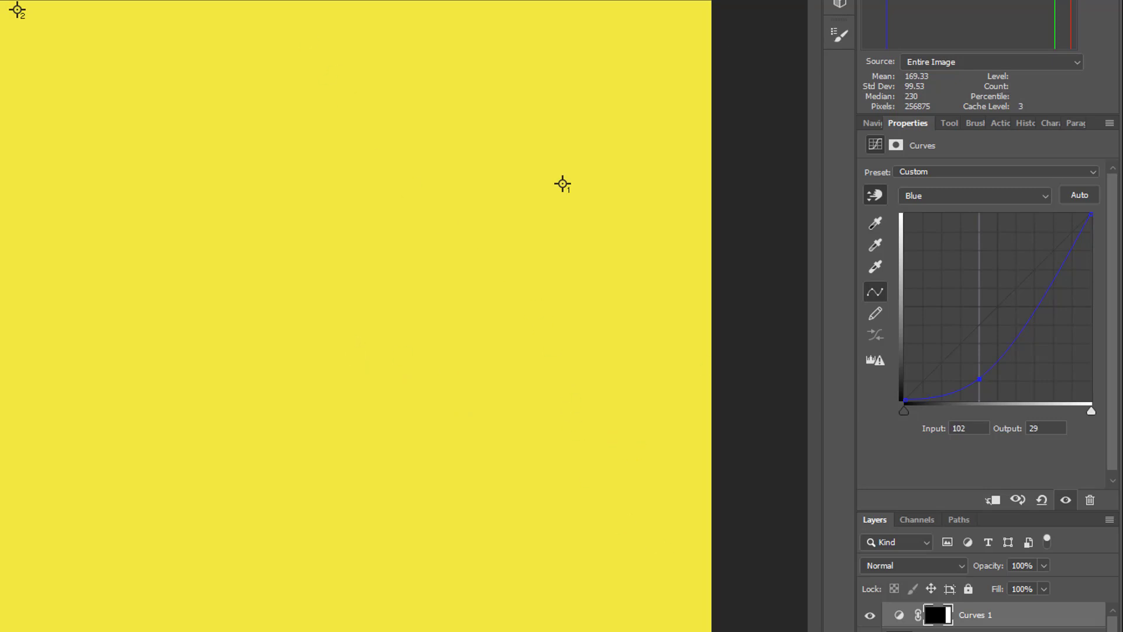
pyautogui.click(872, 616)
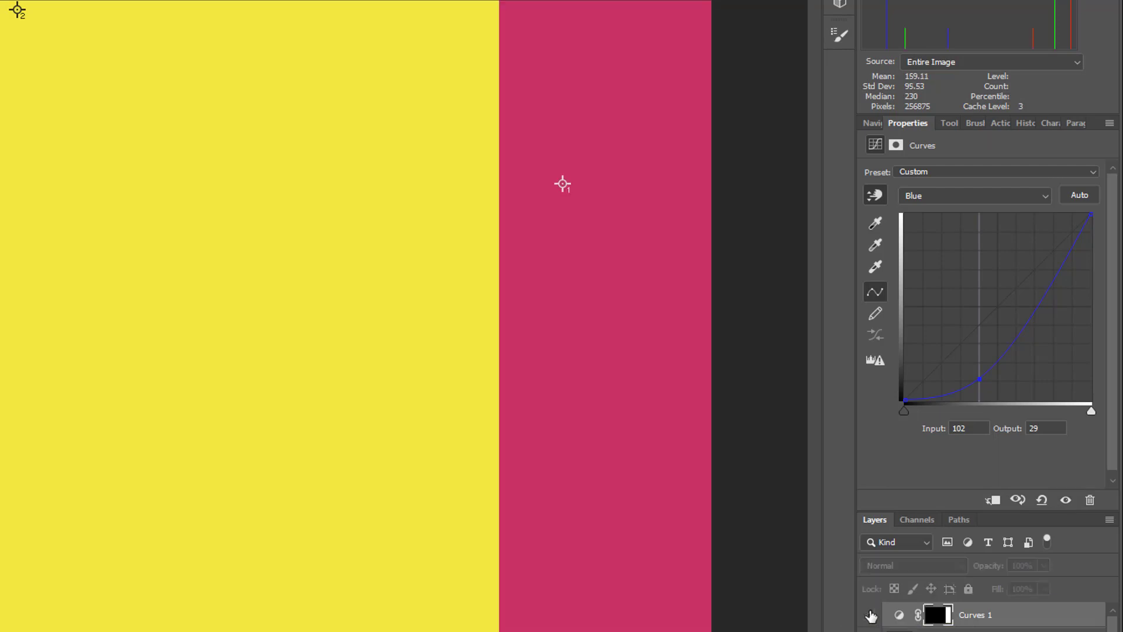
pyautogui.click(873, 616)
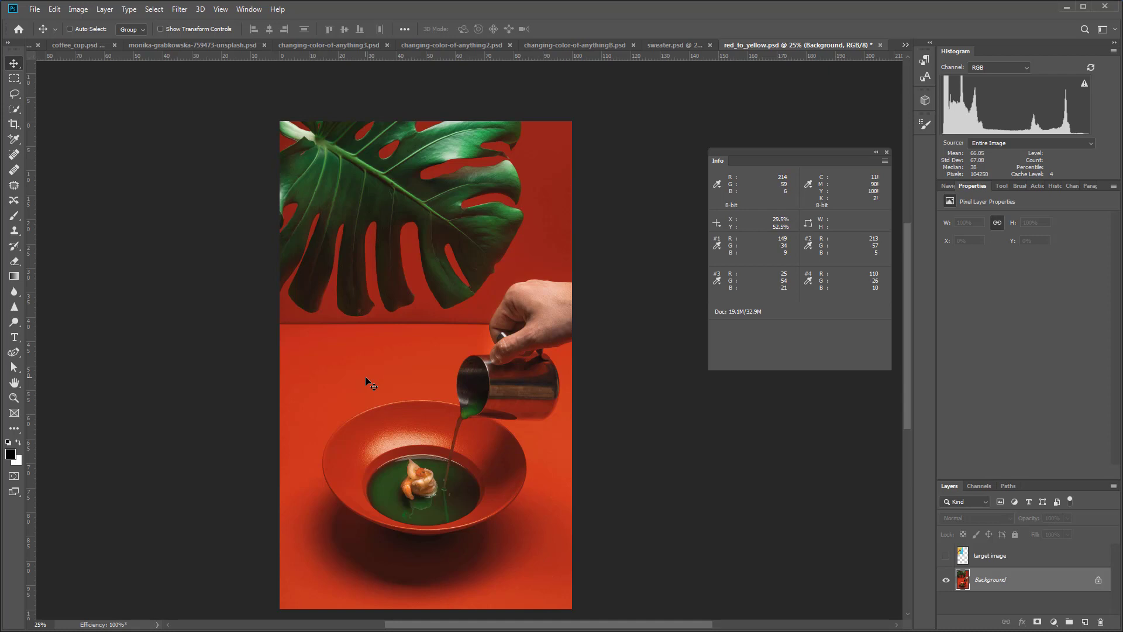
# Compare the red_to_yellow.psd image with and without the target image layer.
pyautogui.click(945, 556)
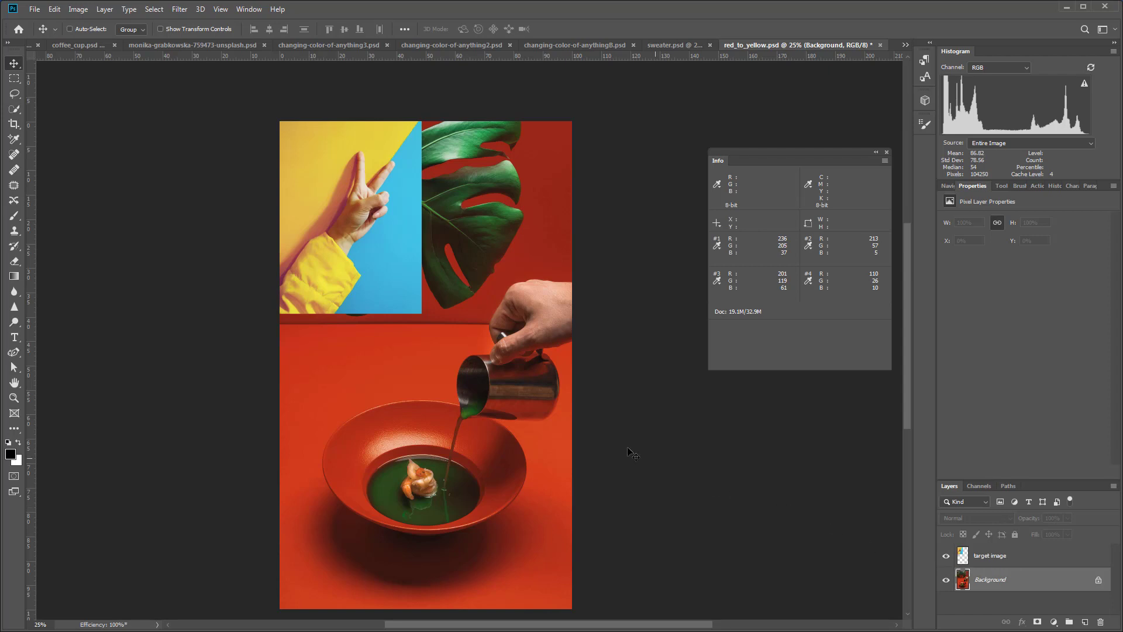
pyautogui.click(945, 555)
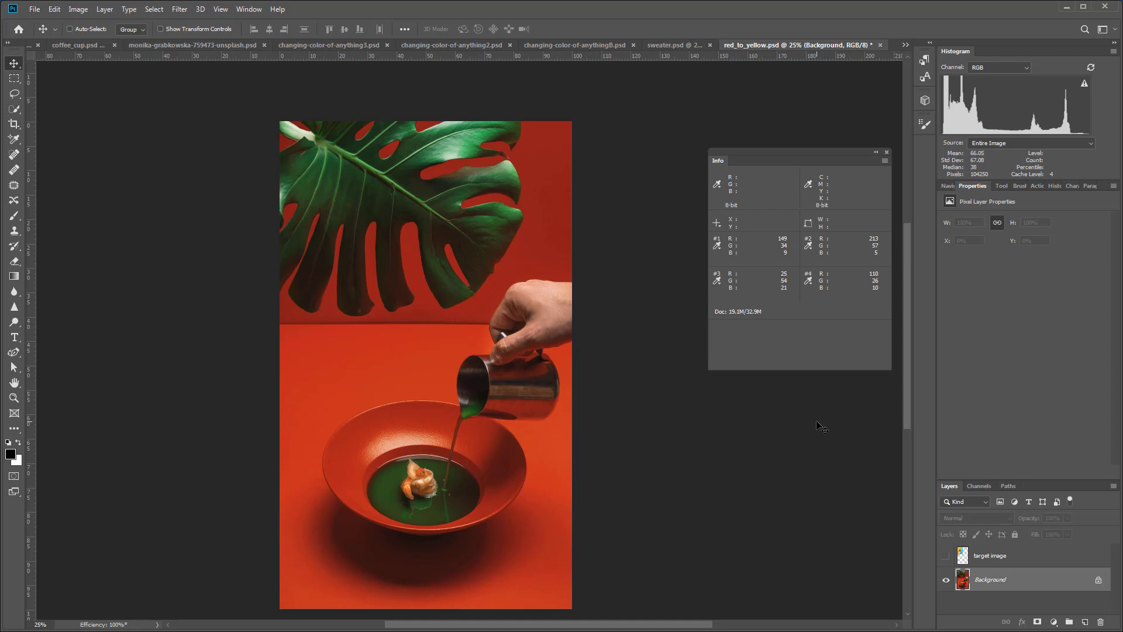
pyautogui.click(947, 556)
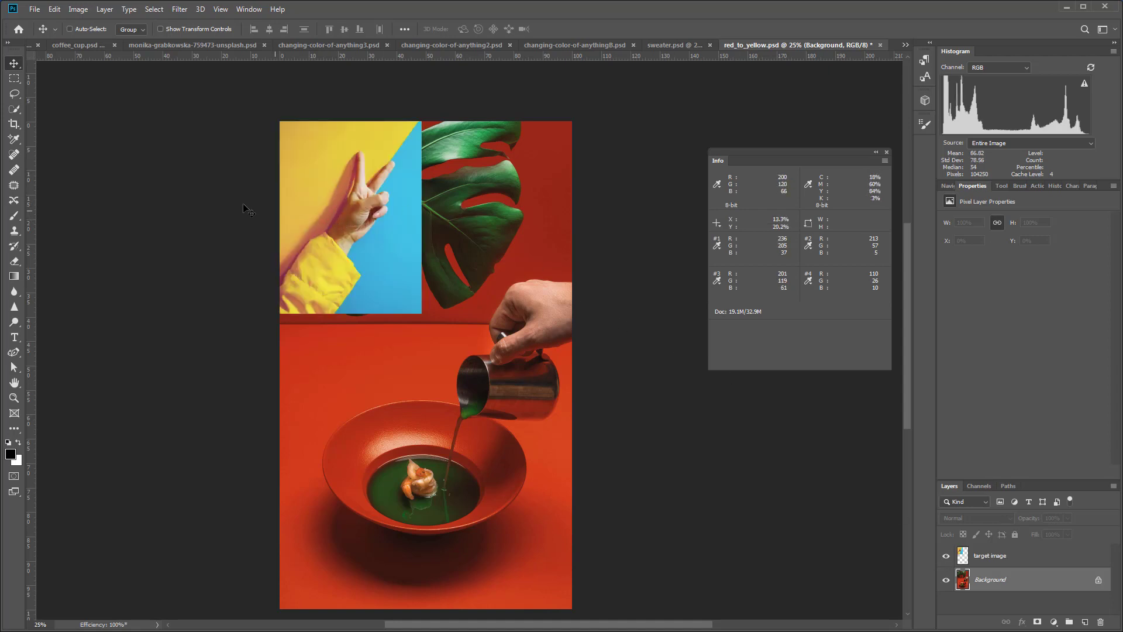
# Choose the Color Sampler tool and load the saved "background" channel as a new selection.
pyautogui.click(13, 142)
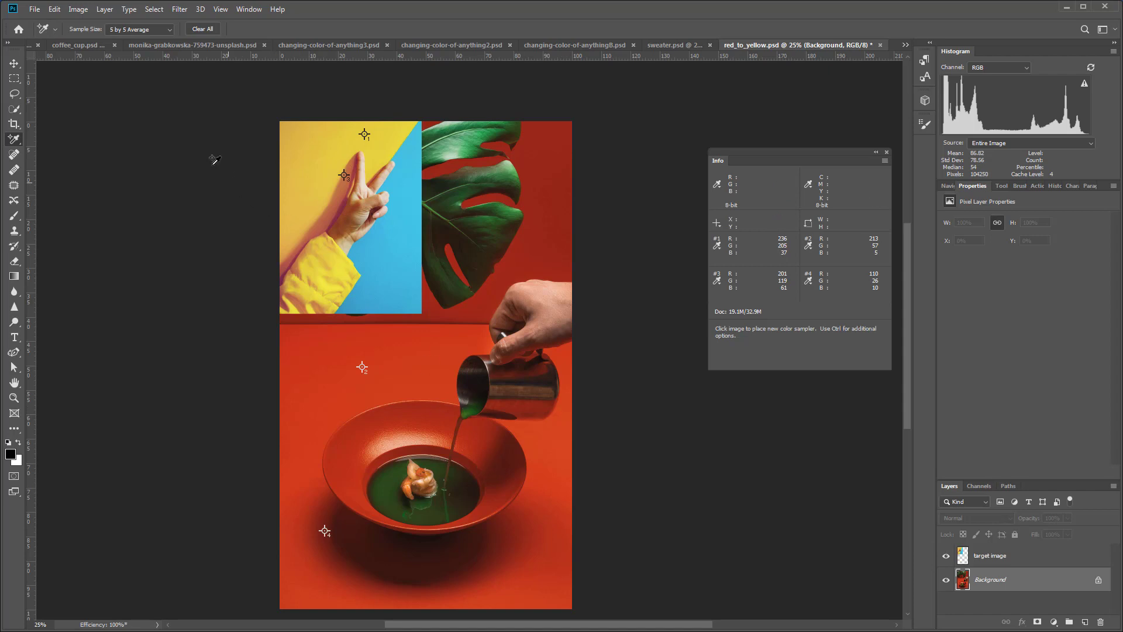
pyautogui.click(154, 10)
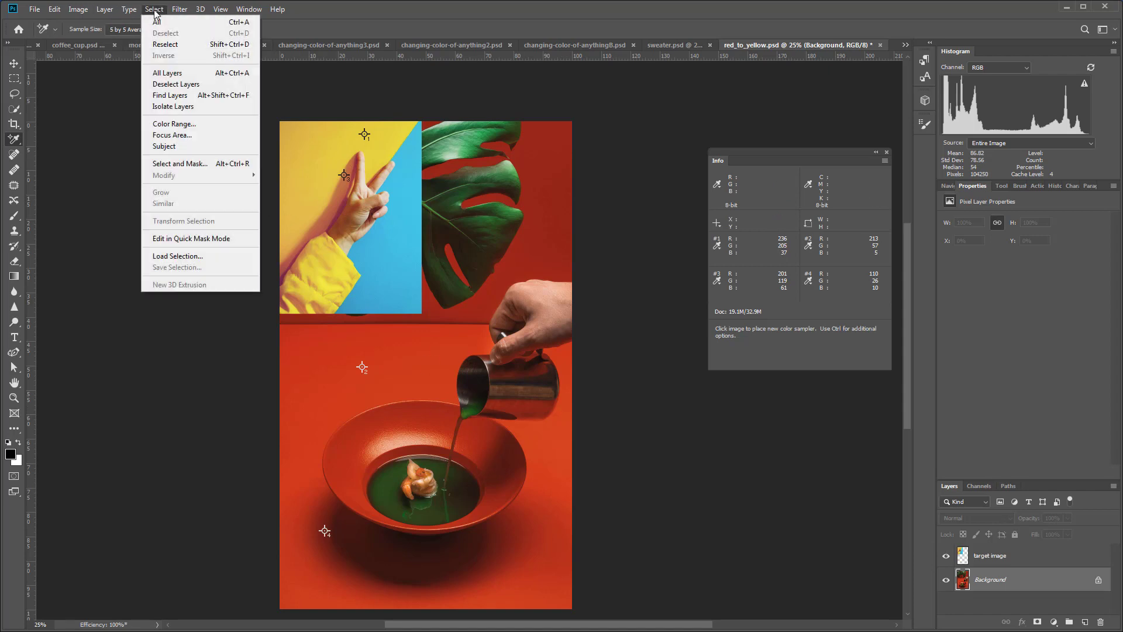
pyautogui.click(191, 258)
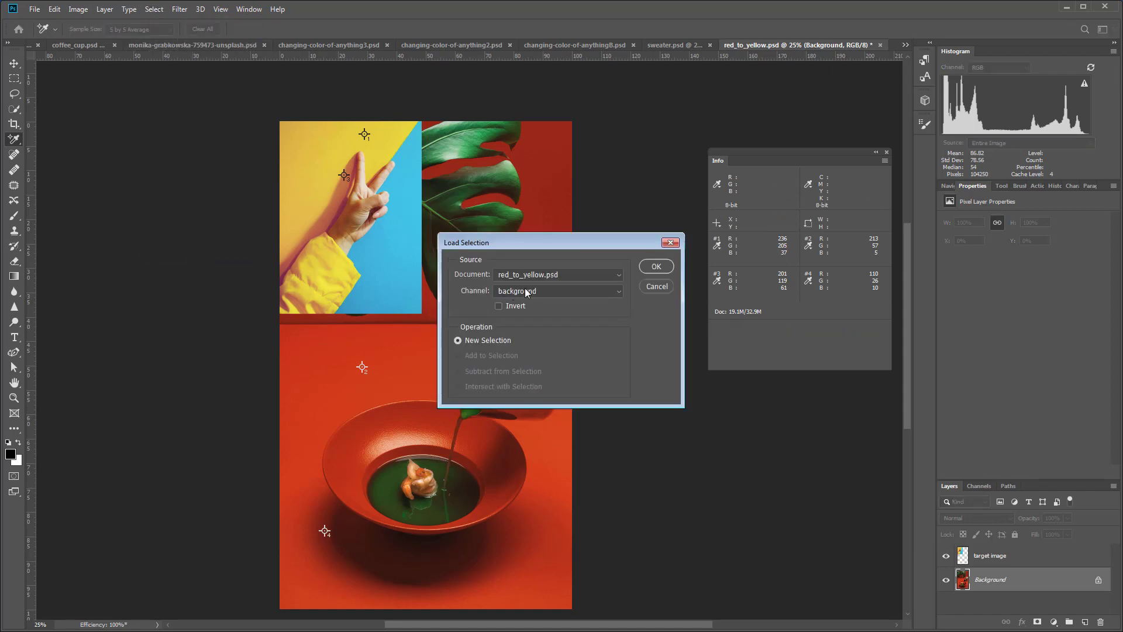
pyautogui.click(656, 266)
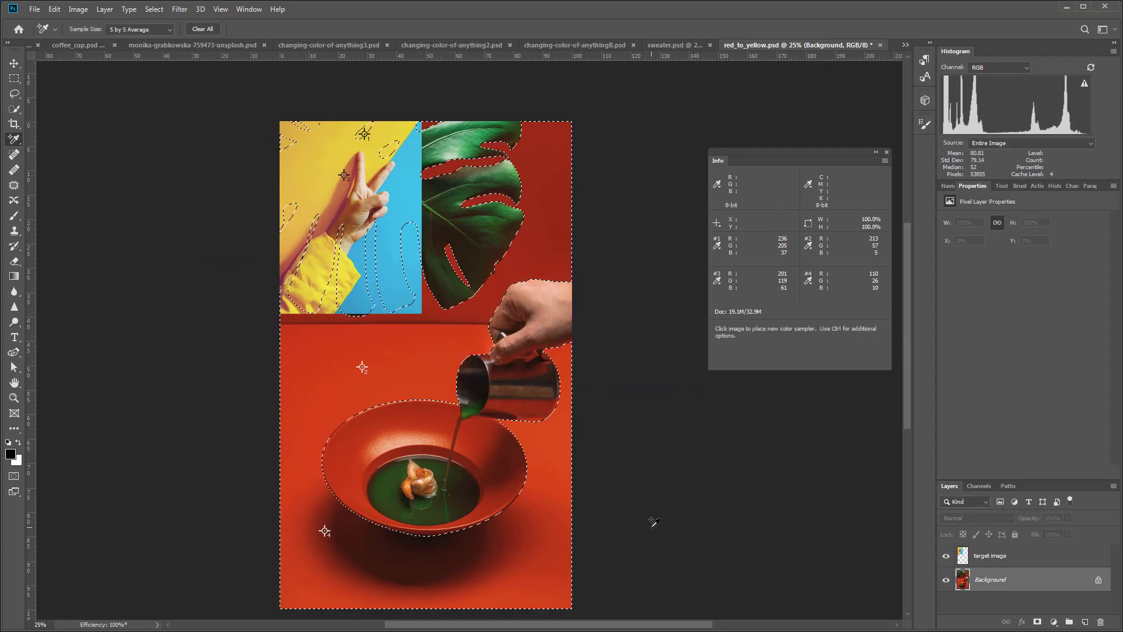
# Add a Curves adjustment layer above Background, masked by the background selection, and leave the target image layer visible.
pyautogui.click(946, 556)
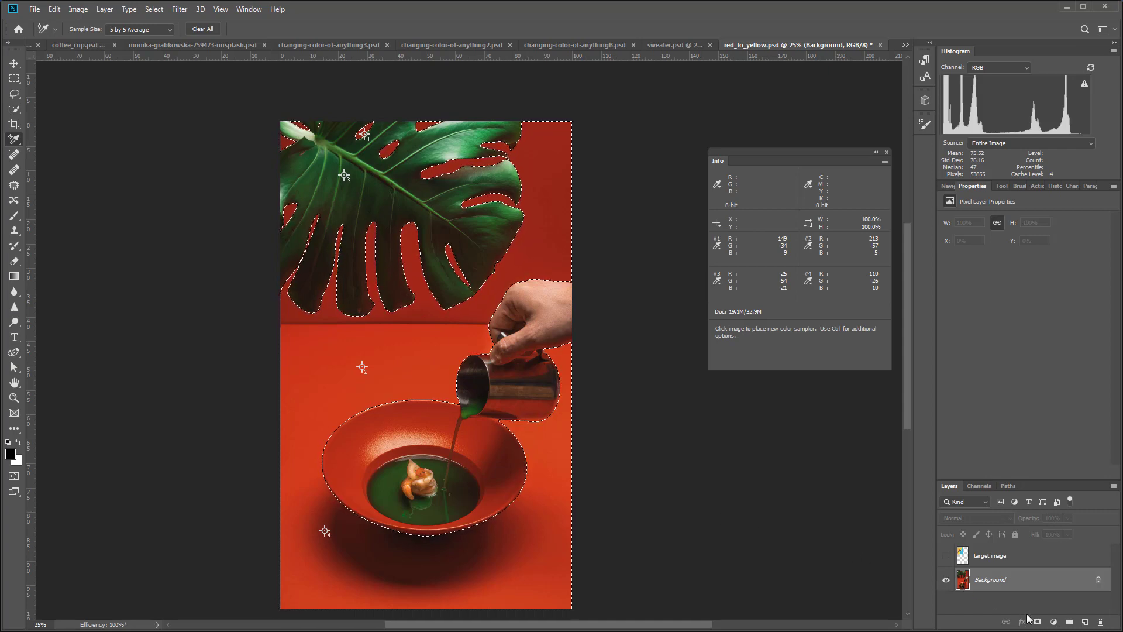
pyautogui.click(1054, 623)
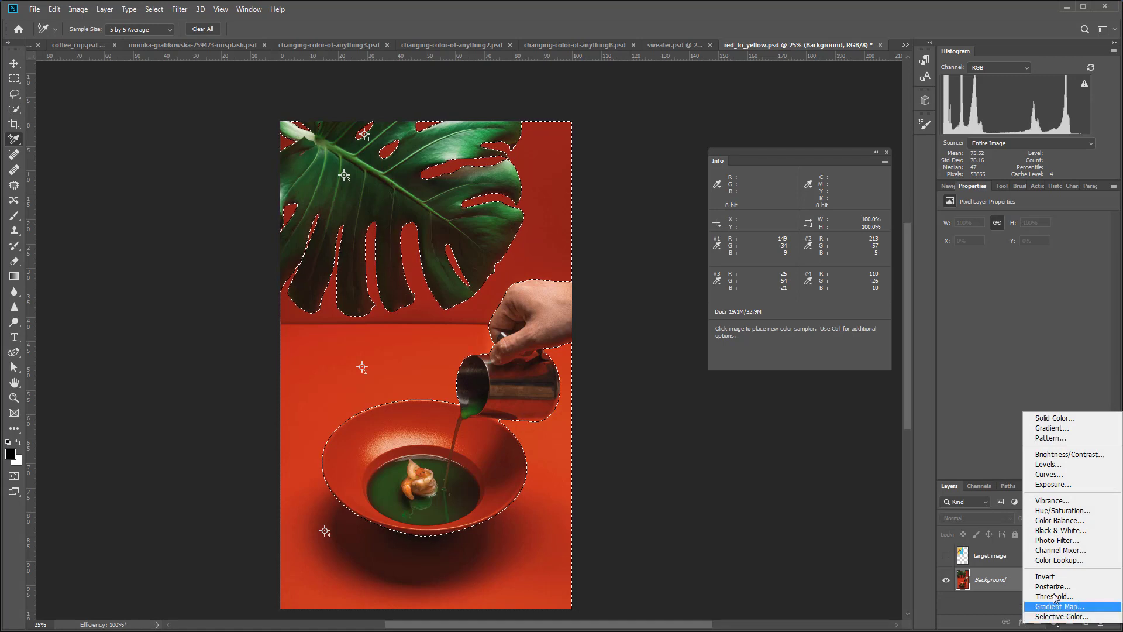
pyautogui.click(1050, 476)
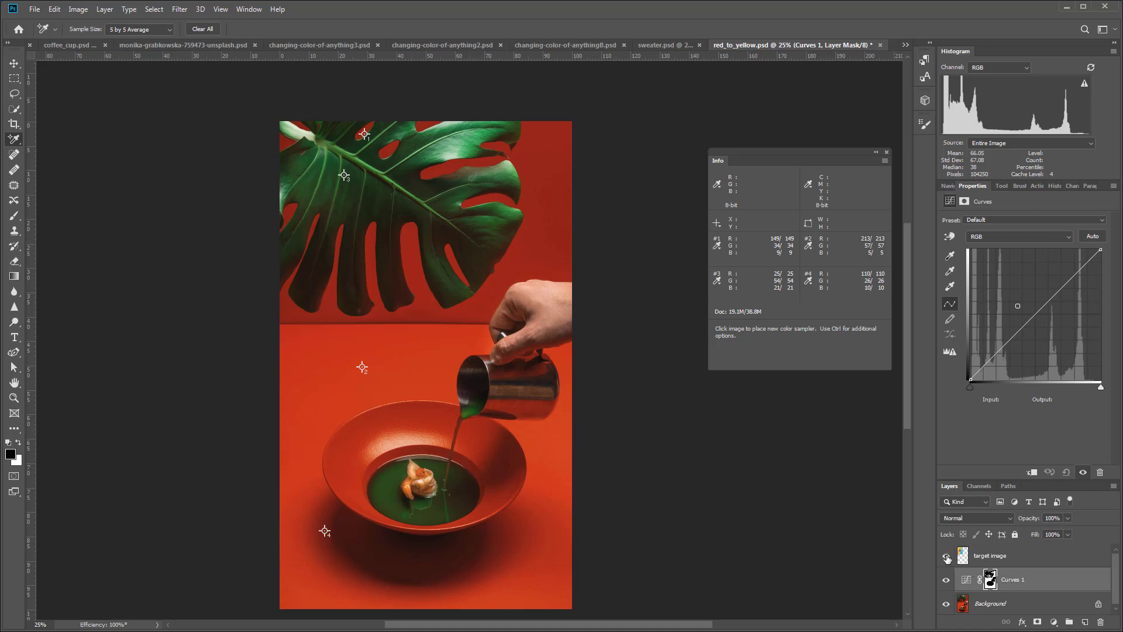
pyautogui.click(947, 558)
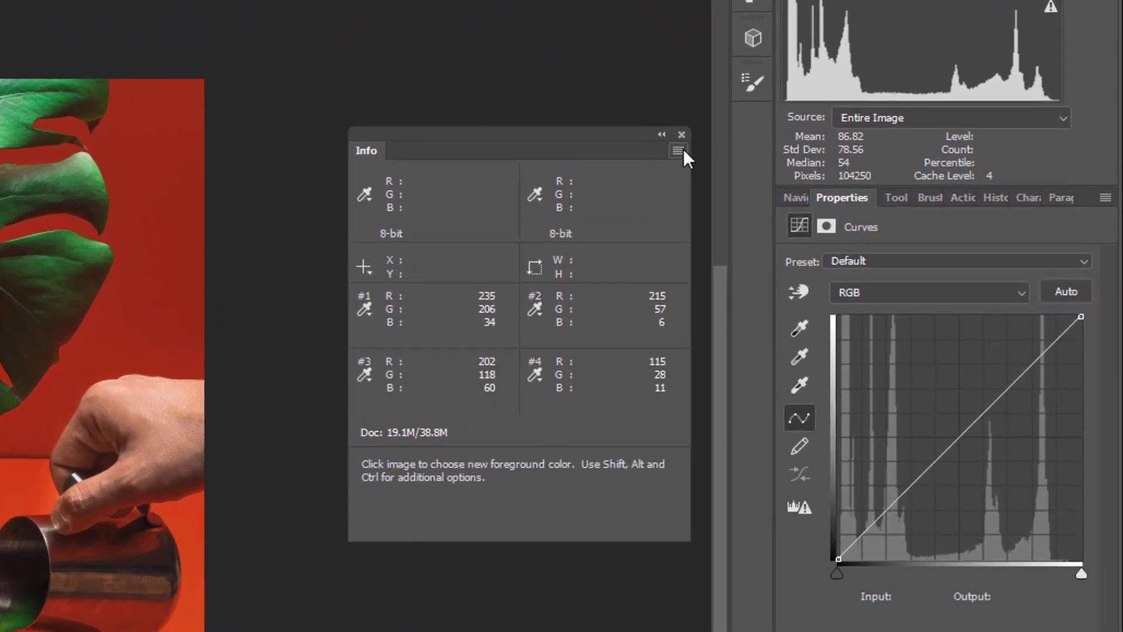
# Confirm the Info options with Always Show Composite Color Values enabled, and make the Curves 1 adjustment active instead of its mask.
pyautogui.click(885, 160)
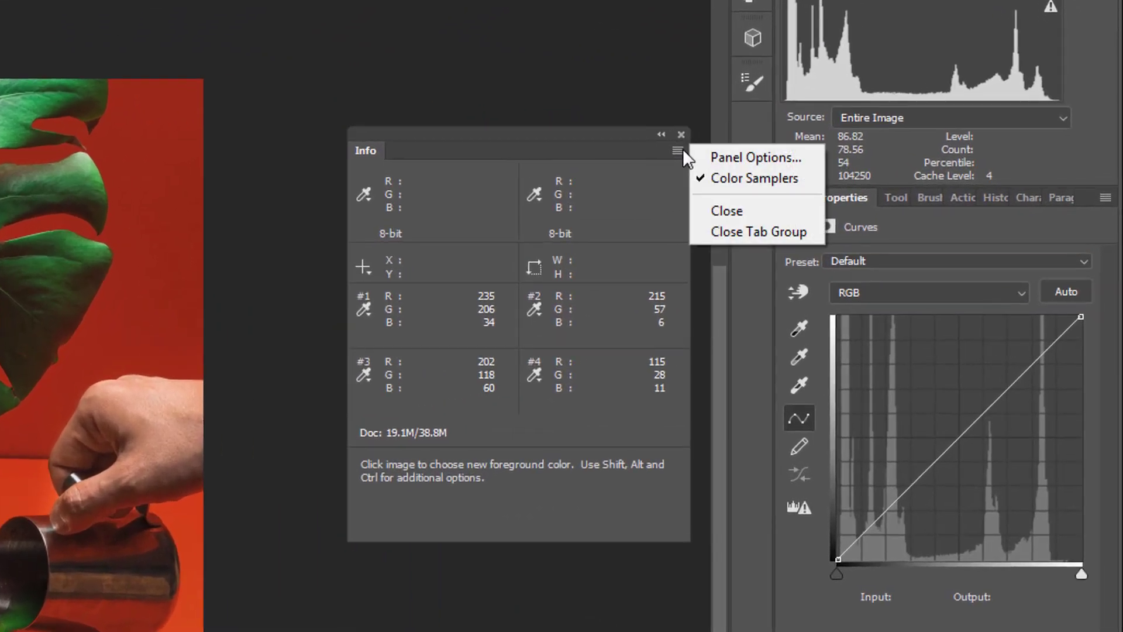
pyautogui.click(729, 158)
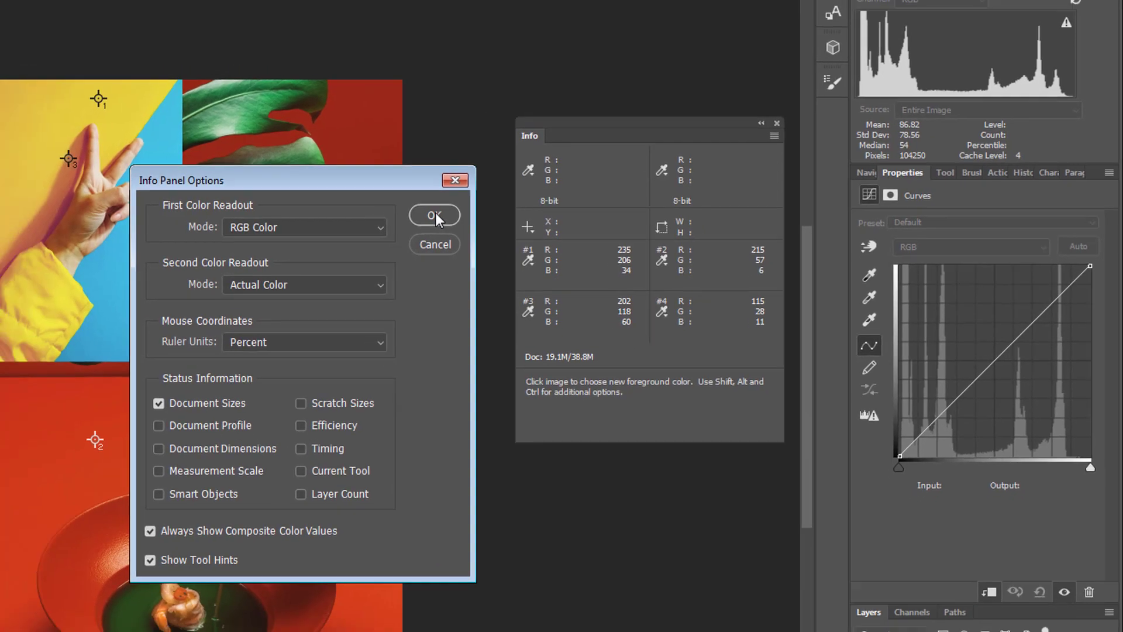
pyautogui.click(372, 216)
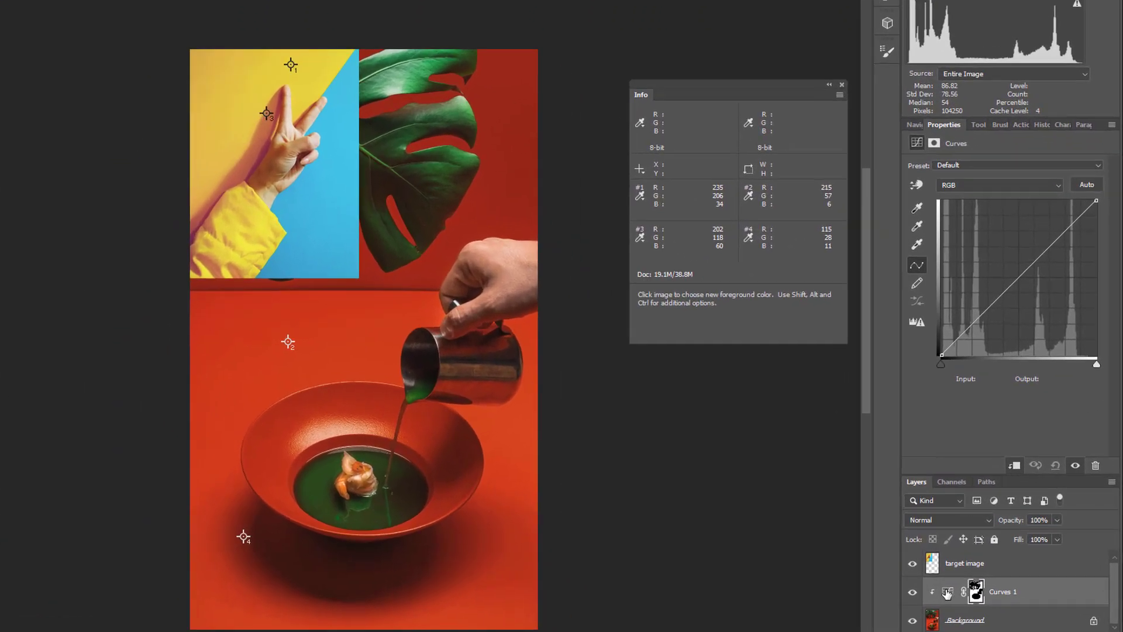
pyautogui.click(976, 580)
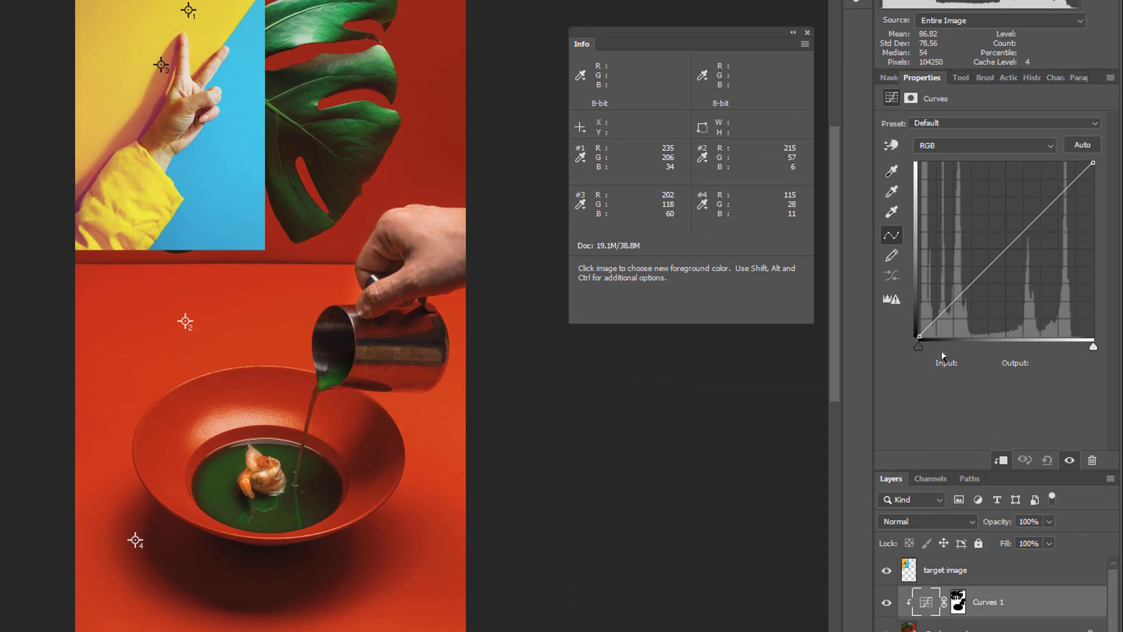
# In the Red channel of Curves 1, add a point sampled at color sampler 2 with the on-image adjustment tool and set its output to 235.
pyautogui.click(966, 145)
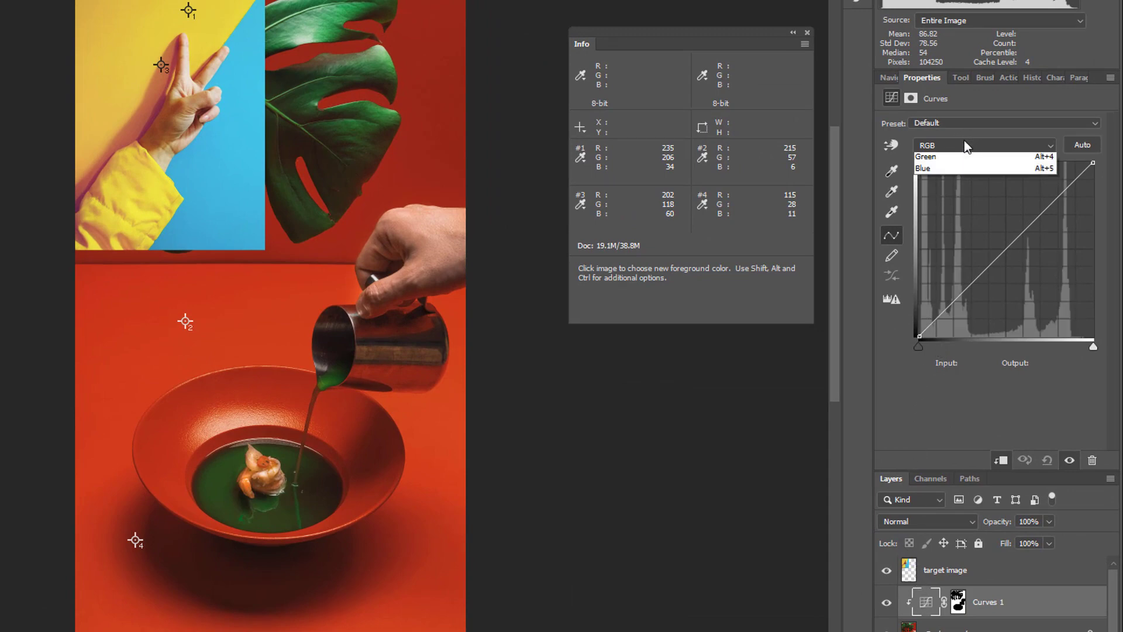
pyautogui.click(943, 168)
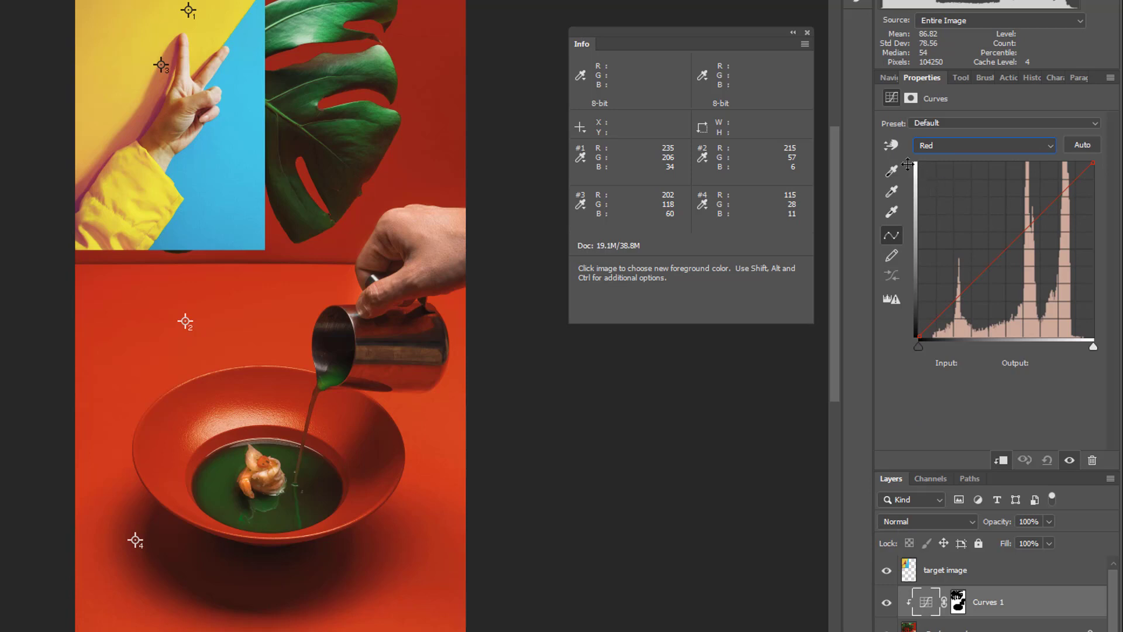
pyautogui.click(892, 145)
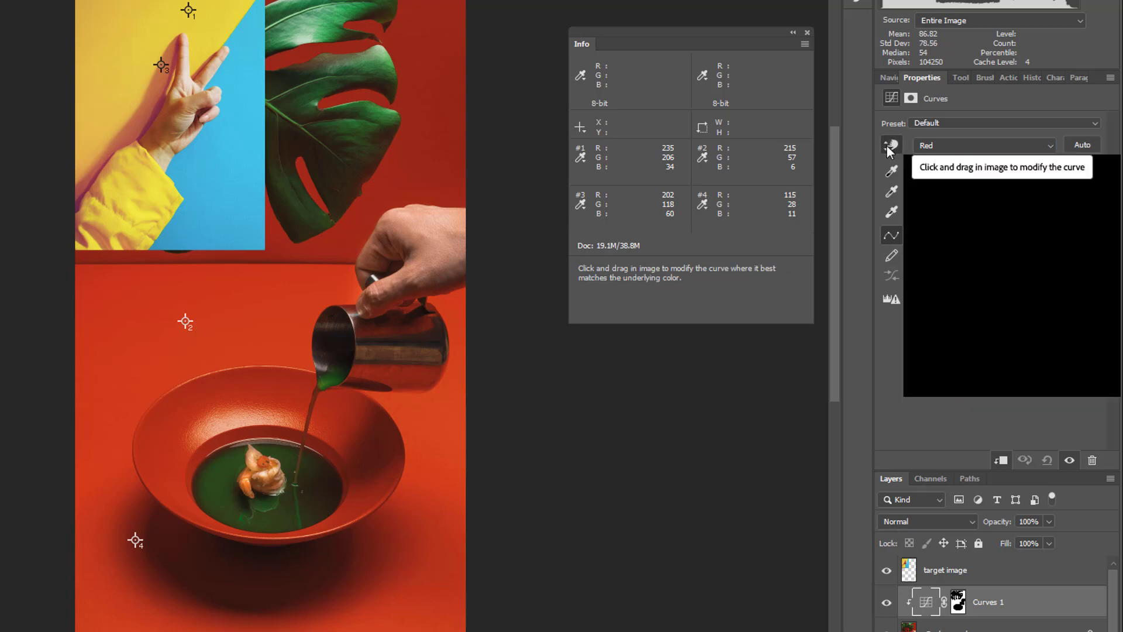
pyautogui.click(186, 320)
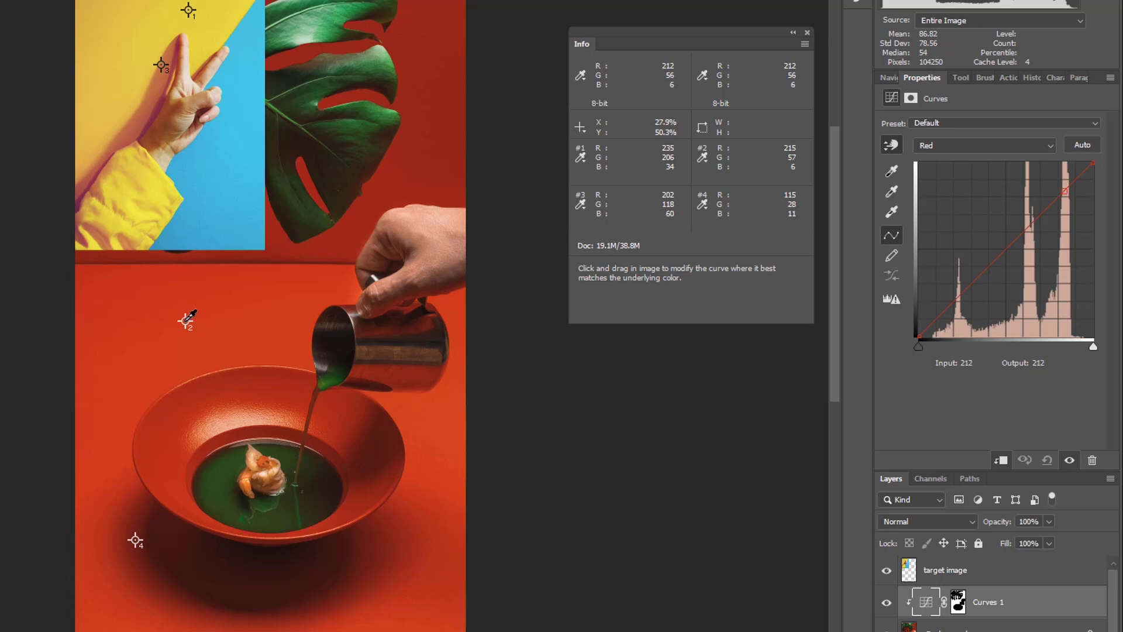
pyautogui.click(186, 320)
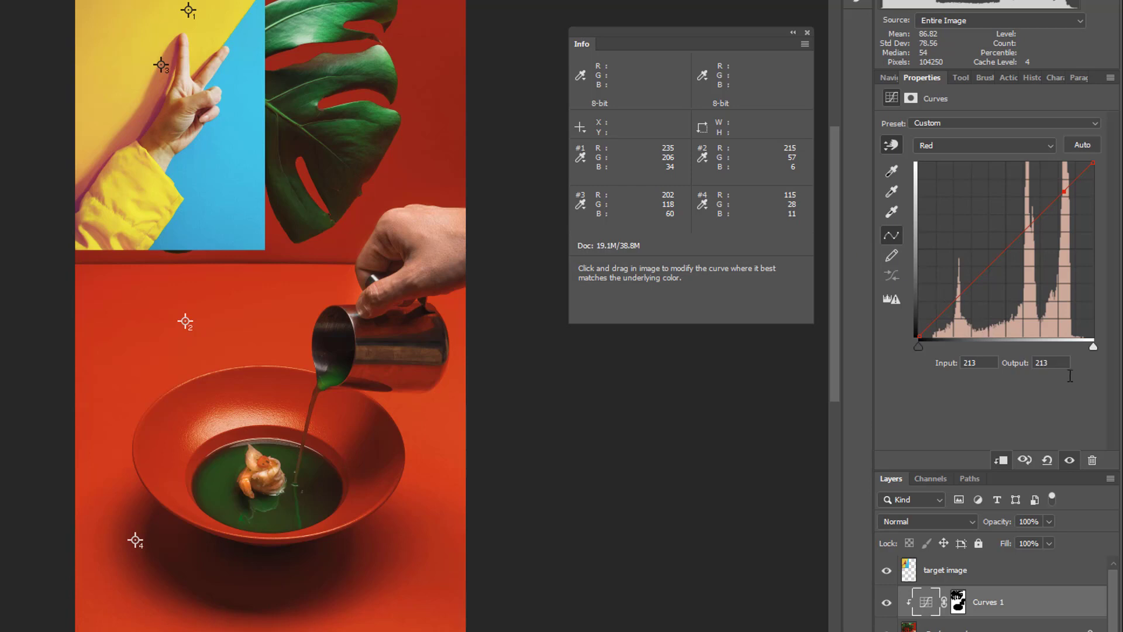
pyautogui.click(1057, 360)
pyautogui.write('235')
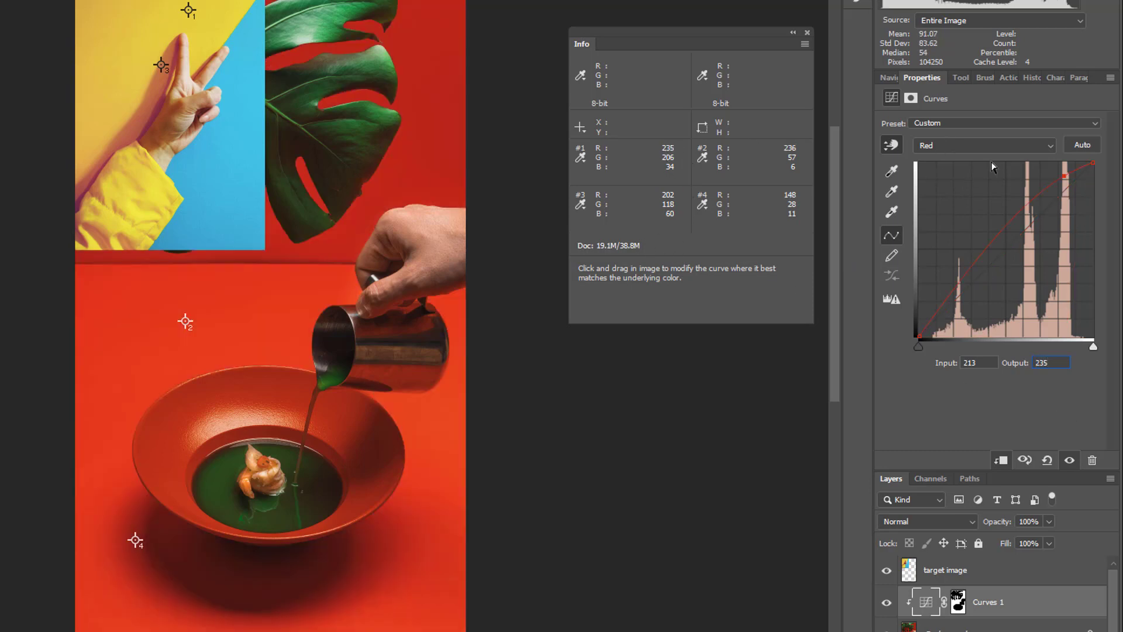
# In the Green channel, add a curve point sampled at color sampler 2 and set its output to 206.
pyautogui.click(1004, 144)
pyautogui.click(983, 181)
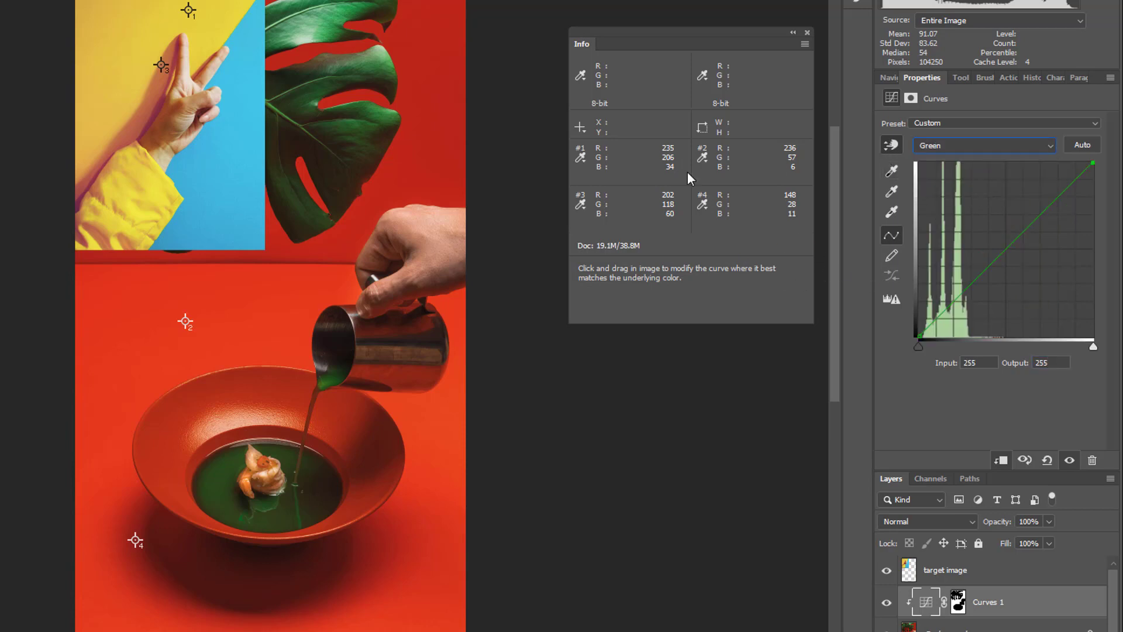
pyautogui.click(187, 320)
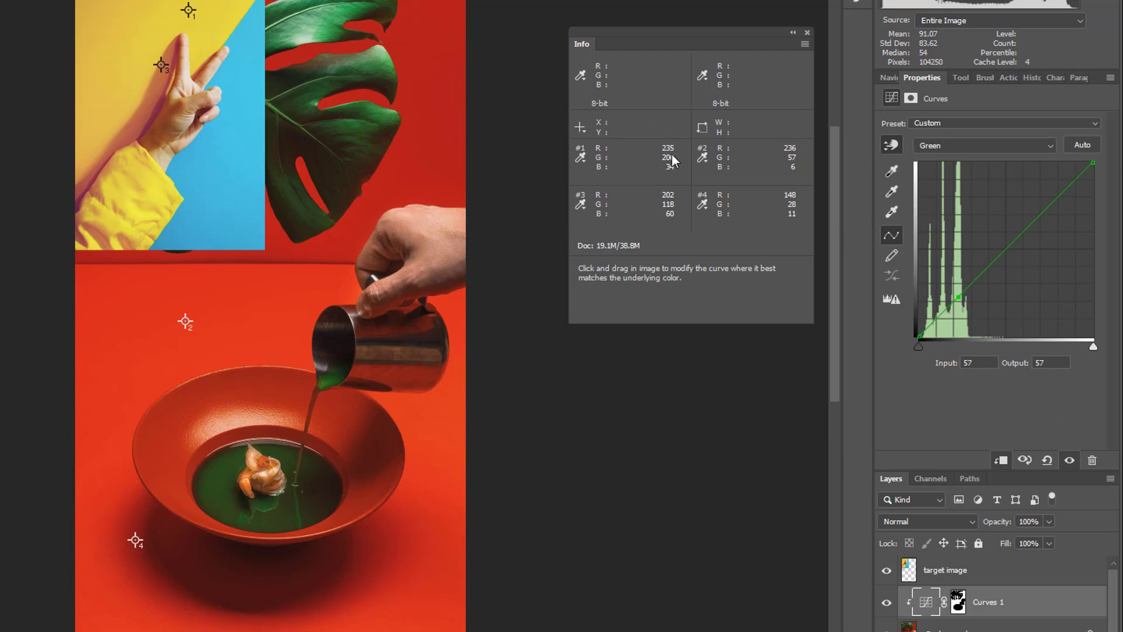
pyautogui.click(1038, 363)
pyautogui.write('206')
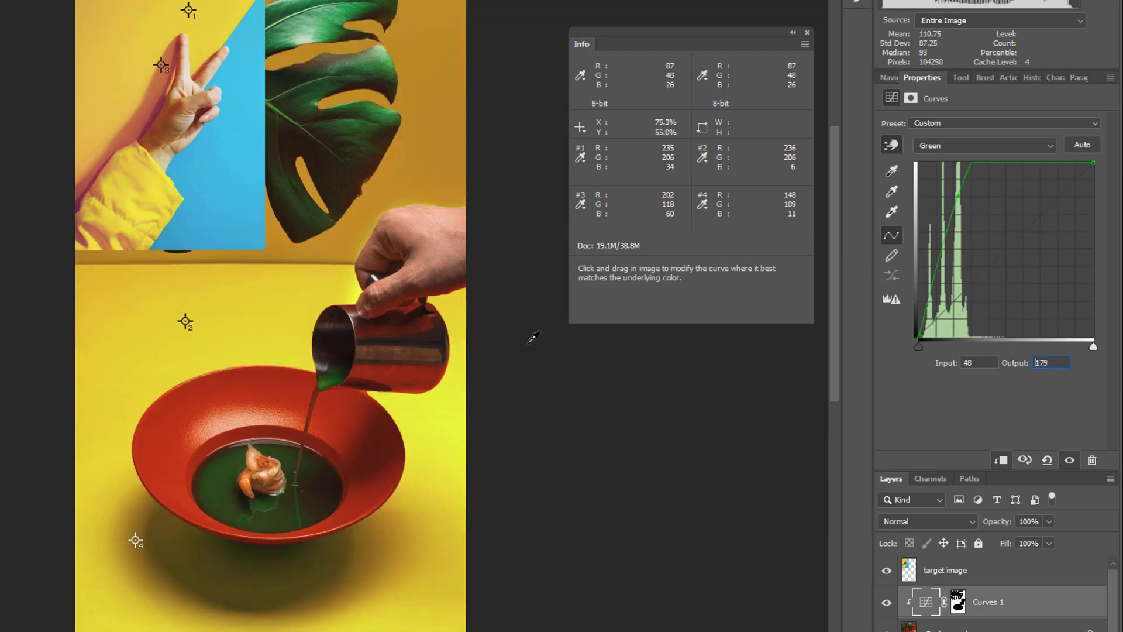
# In the Blue channel, set the output of the curve's black point at input 0 to 34.
pyautogui.click(1053, 151)
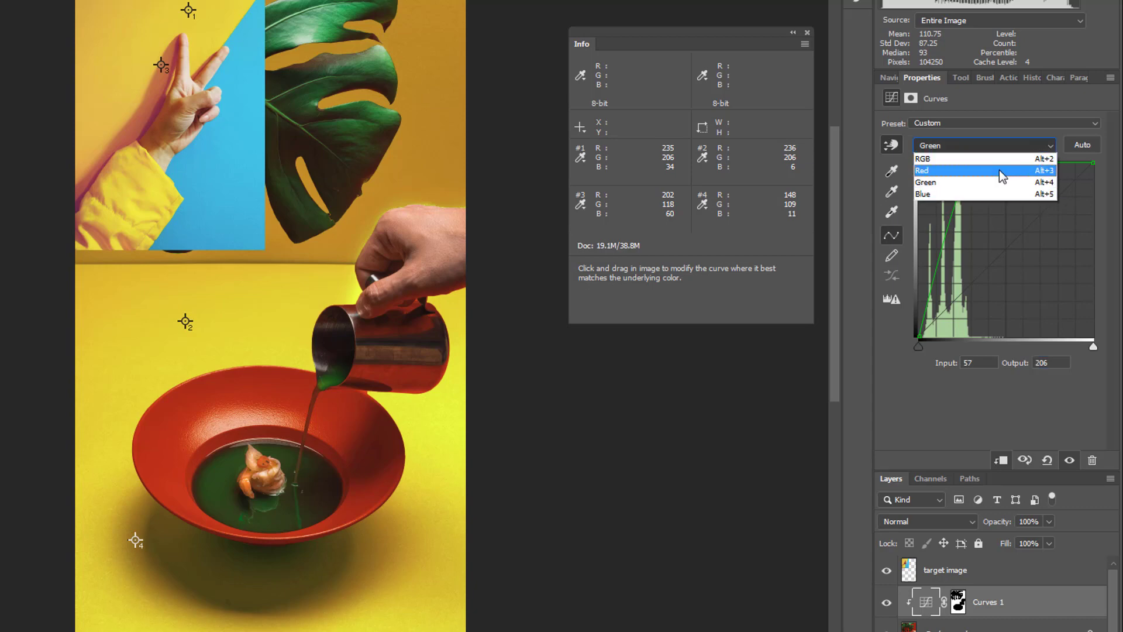
pyautogui.click(970, 193)
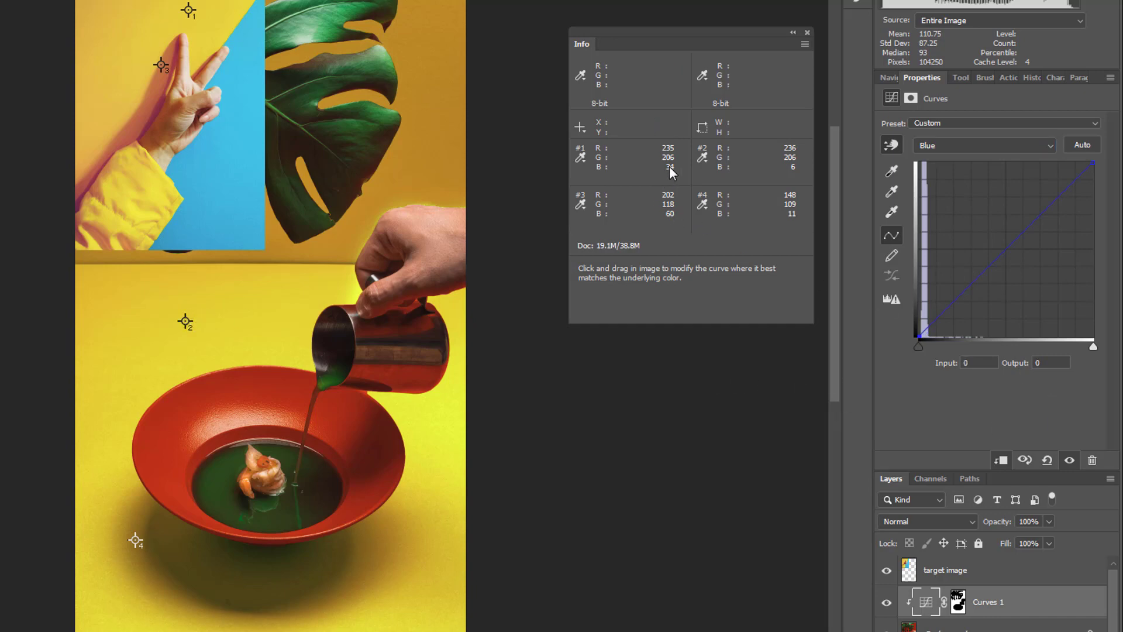
pyautogui.click(1051, 363)
pyautogui.write('34')
pyautogui.press('Return')
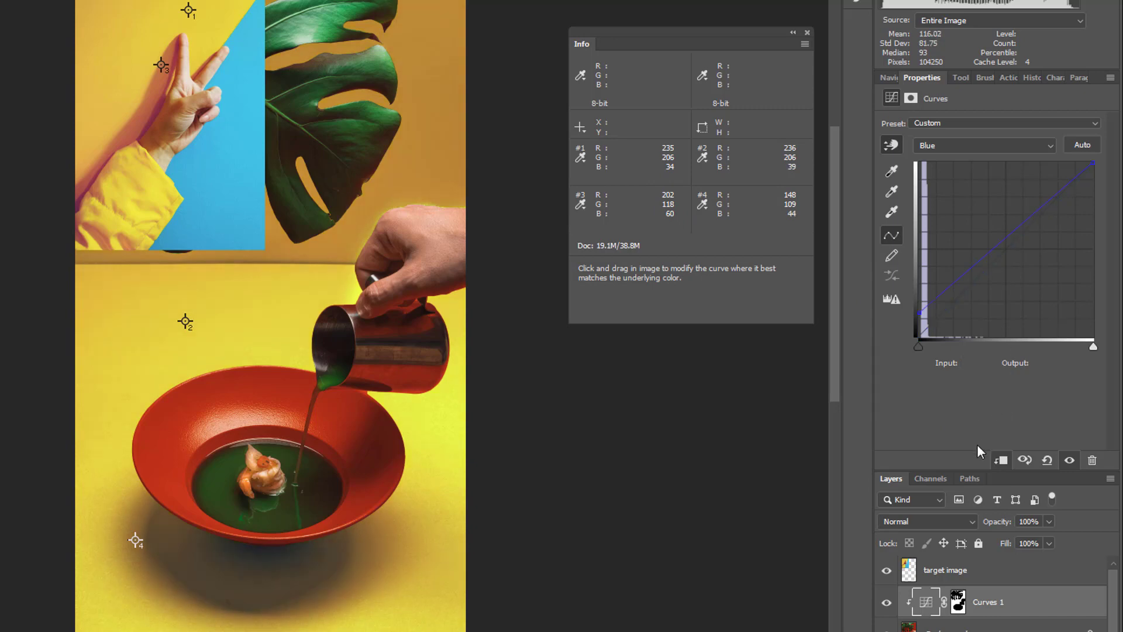
# Compare the image with and without Curves 1, and with the target image layer hidden and shown.
pyautogui.click(888, 604)
pyautogui.click(887, 603)
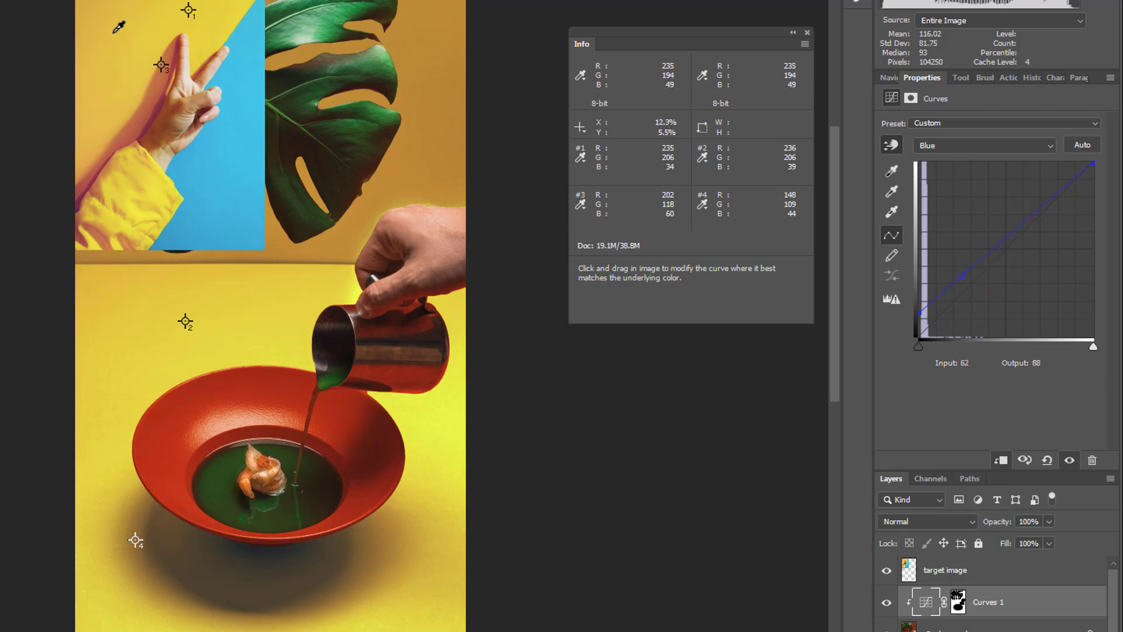
pyautogui.click(885, 571)
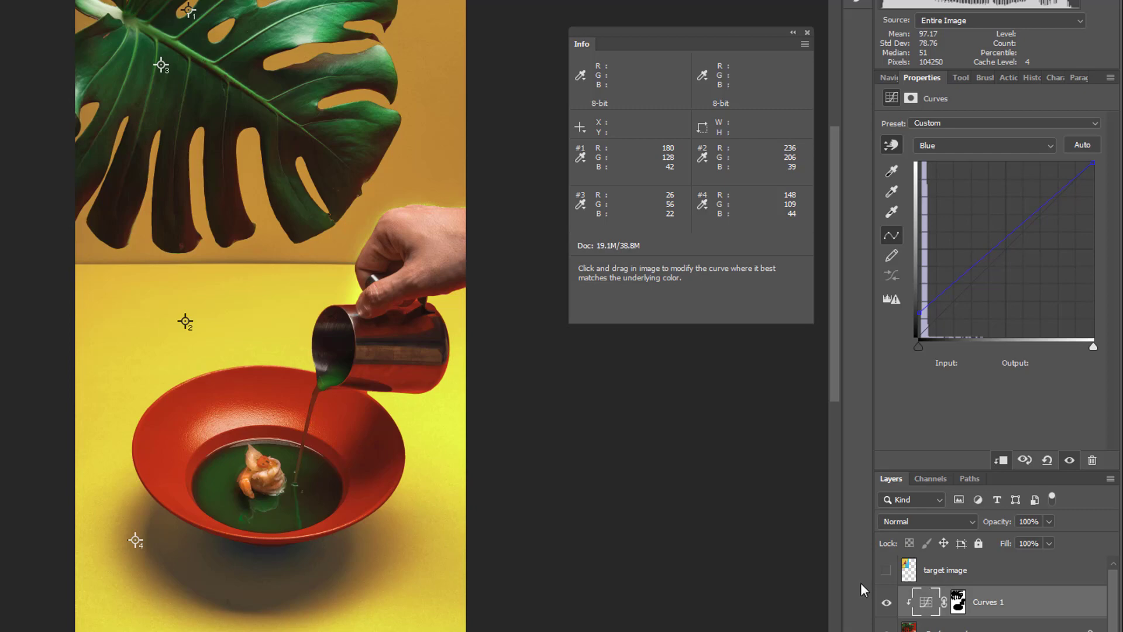
pyautogui.click(886, 571)
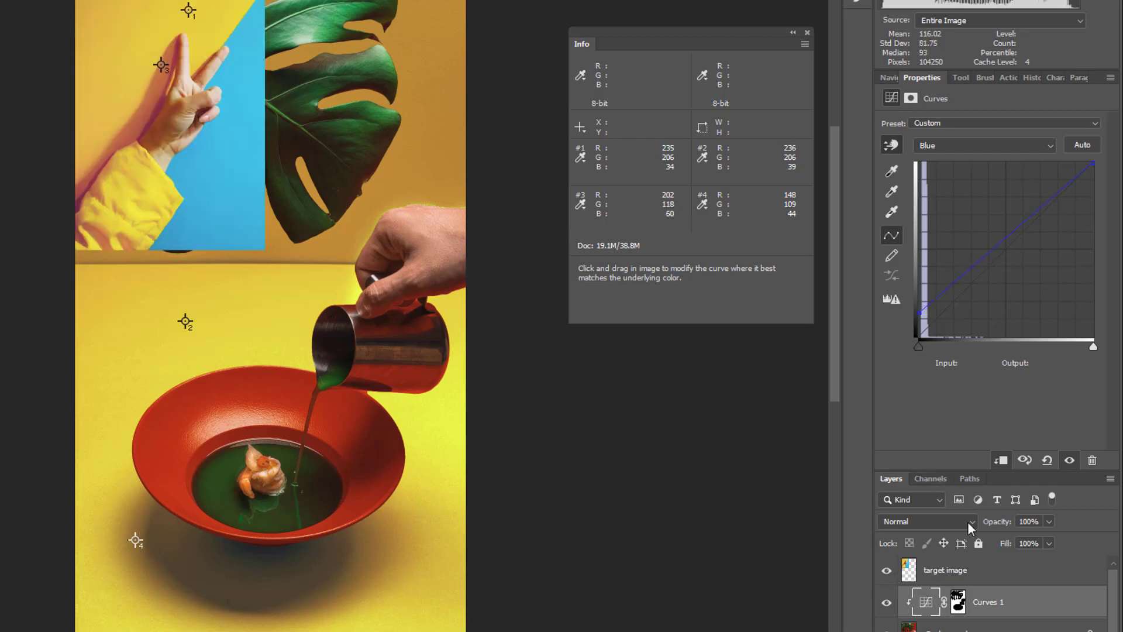
# Add a Red curve point sampled at color sampler 4 with output 202, plus a shaping point at about input 127, output 211.
pyautogui.click(923, 603)
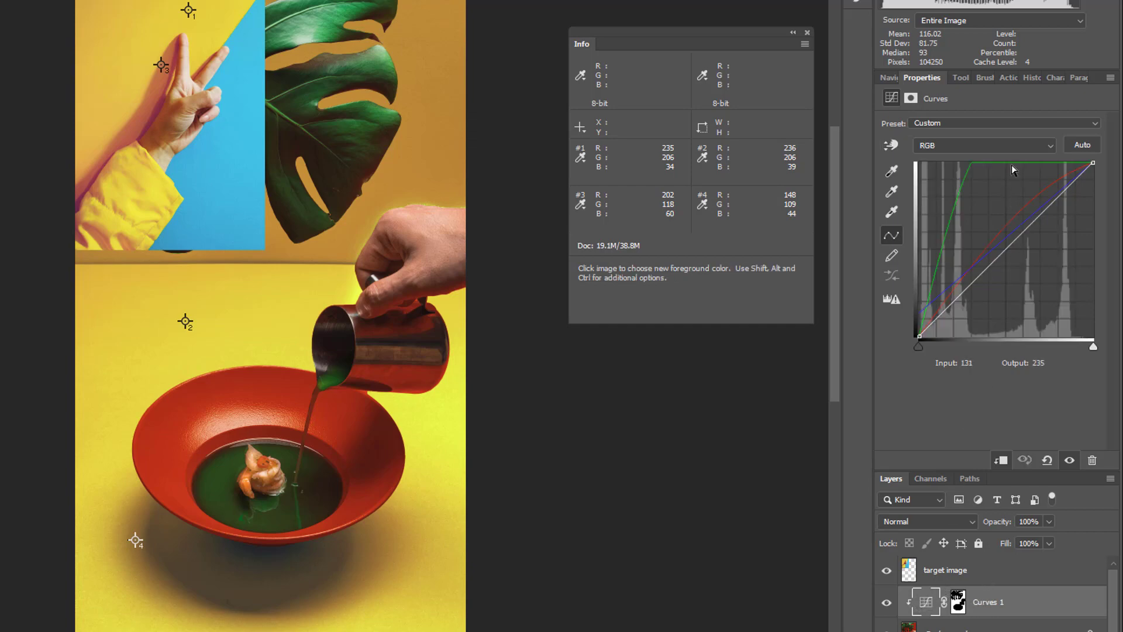
pyautogui.click(1007, 146)
pyautogui.click(980, 173)
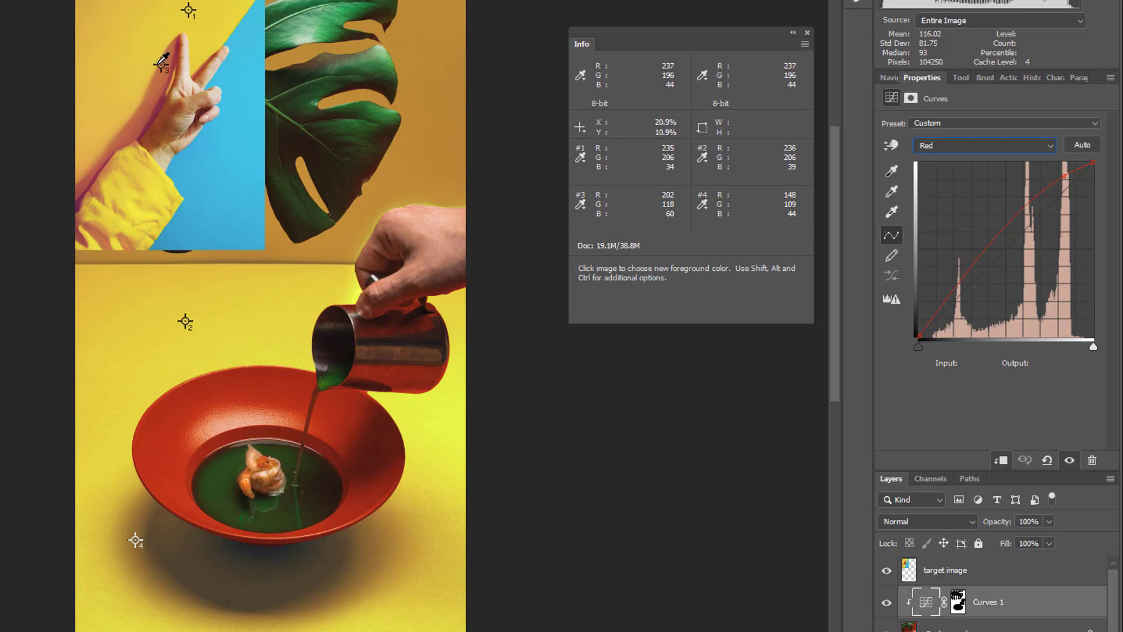
pyautogui.click(893, 144)
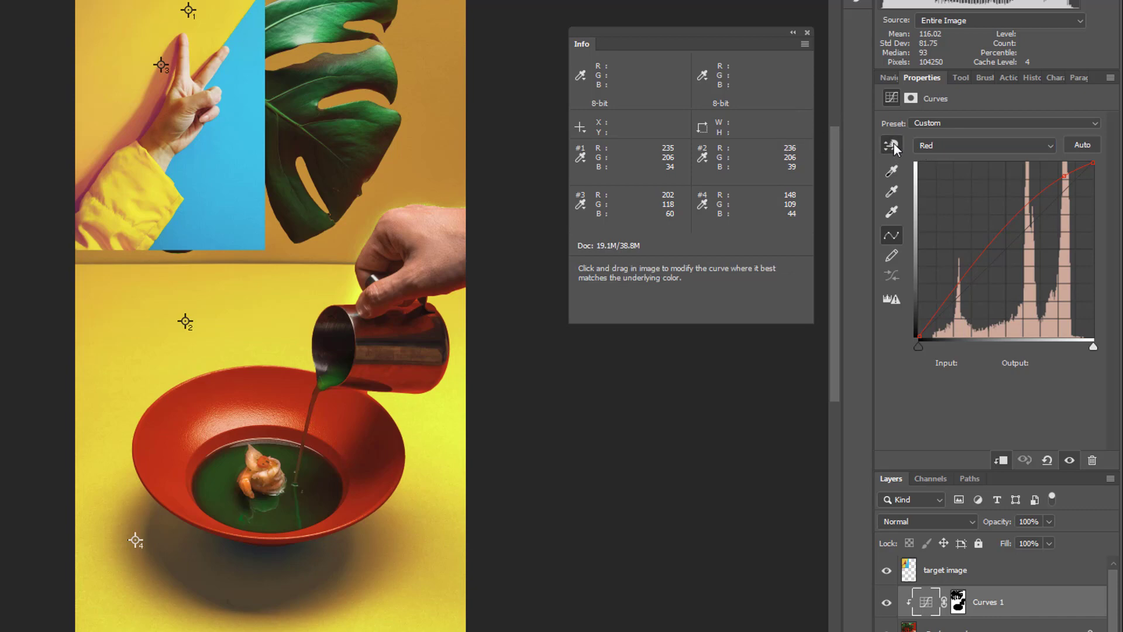
pyautogui.click(137, 539)
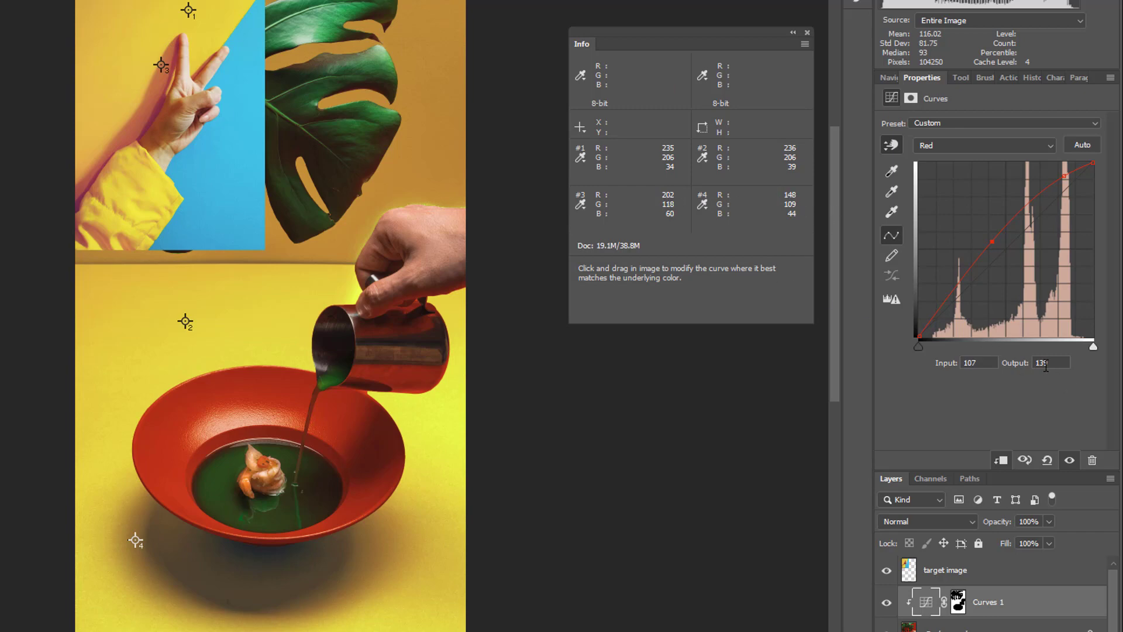
pyautogui.moveTo(1047, 363); pyautogui.dragTo(1027, 362)
pyautogui.write('202')
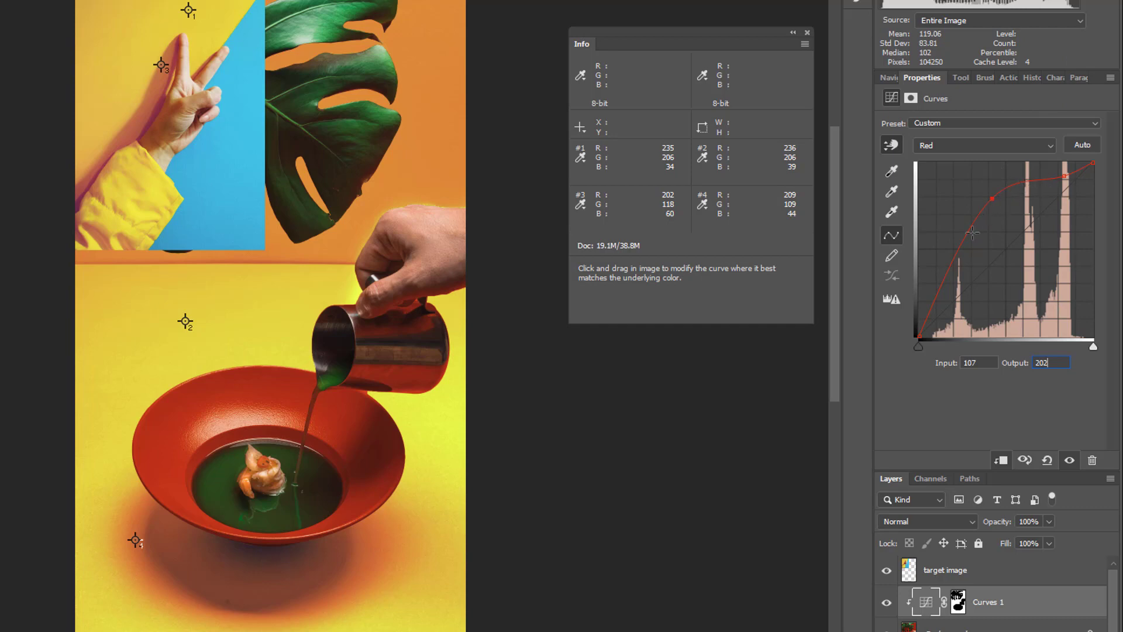
pyautogui.click(999, 194)
pyautogui.moveTo(1000, 195); pyautogui.dragTo(1006, 193)
# In the Green channel, add a curve point sampled at color sampler 4 with input 30 and output 117.
pyautogui.click(988, 147)
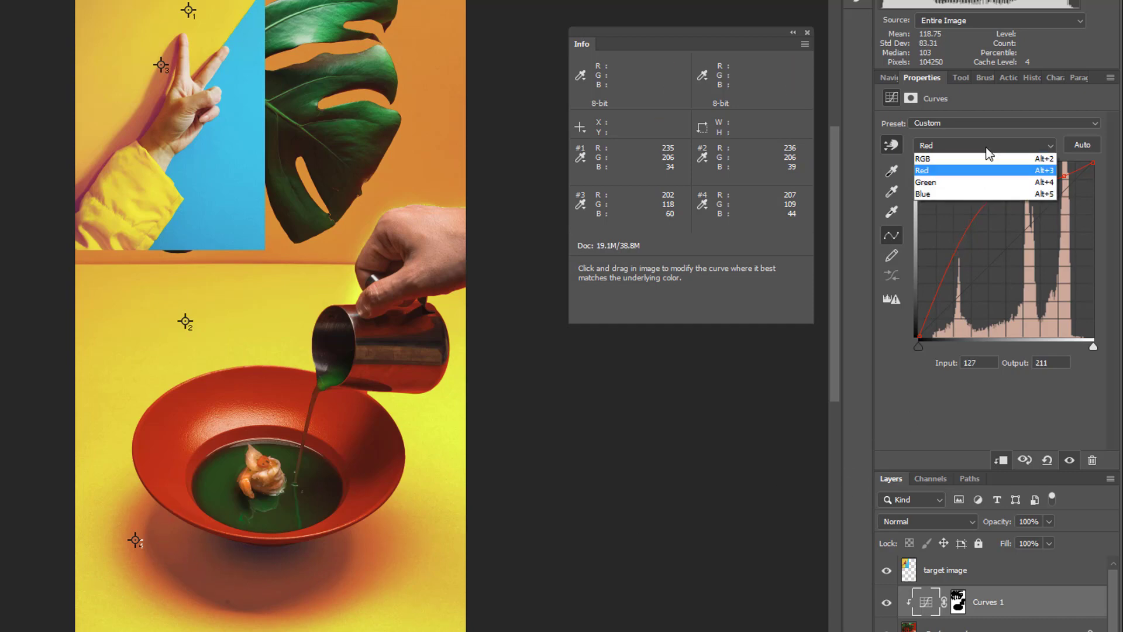
pyautogui.click(957, 182)
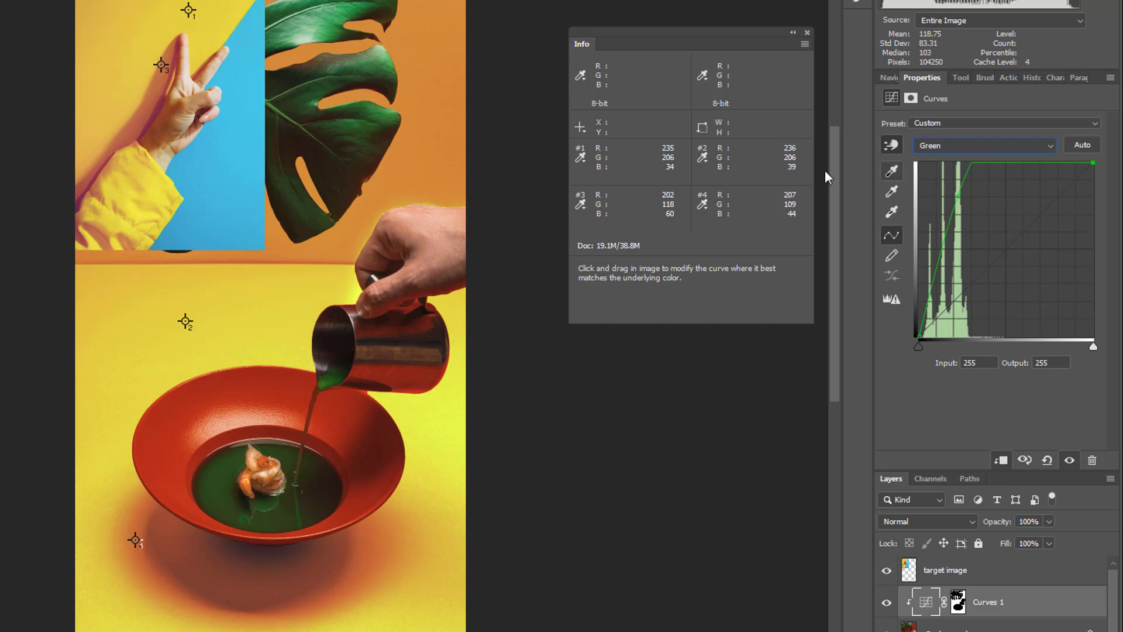
pyautogui.moveTo(135, 538); pyautogui.dragTo(137, 539)
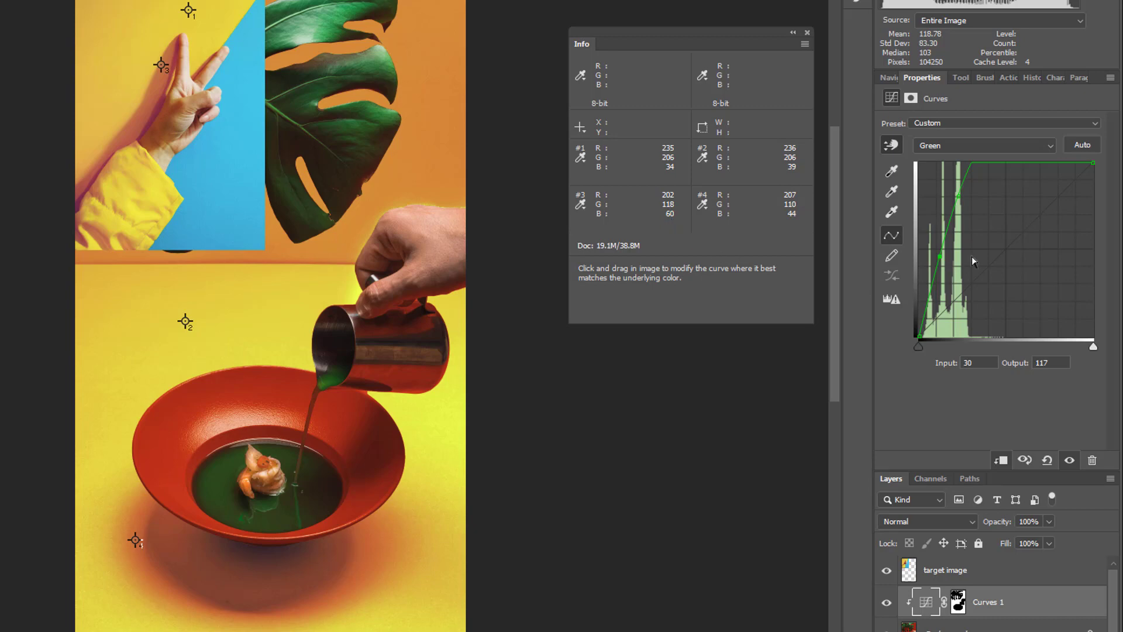
# In the Blue channel, add a point sampled at color sampler 4, raise its output, and shape the curve with another point at about input 29, output 75.
pyautogui.click(984, 147)
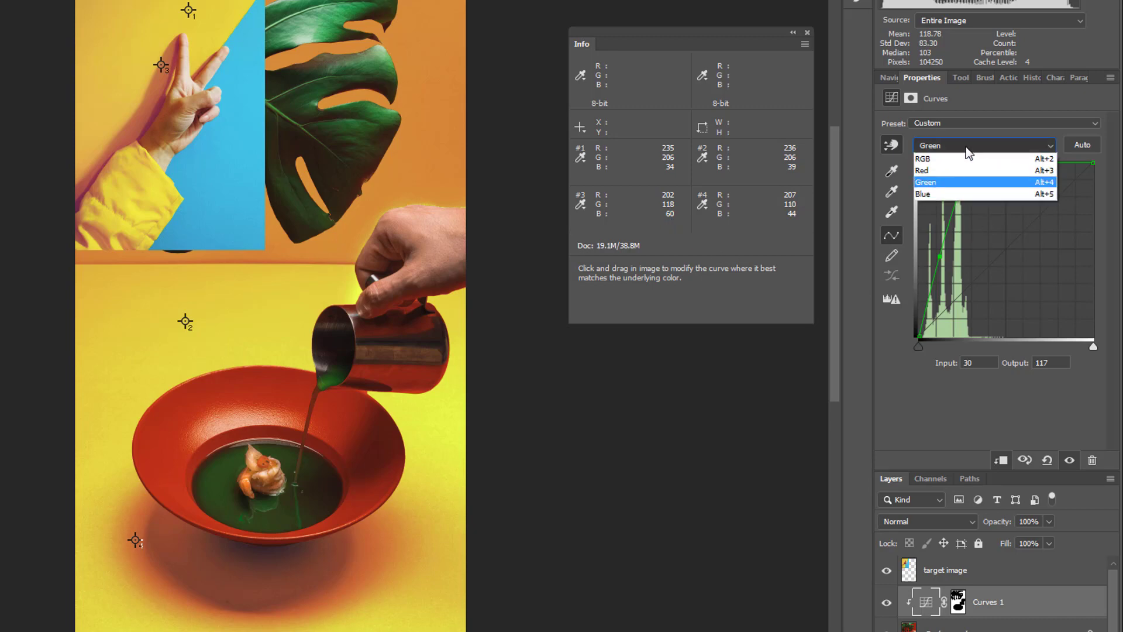
pyautogui.click(936, 194)
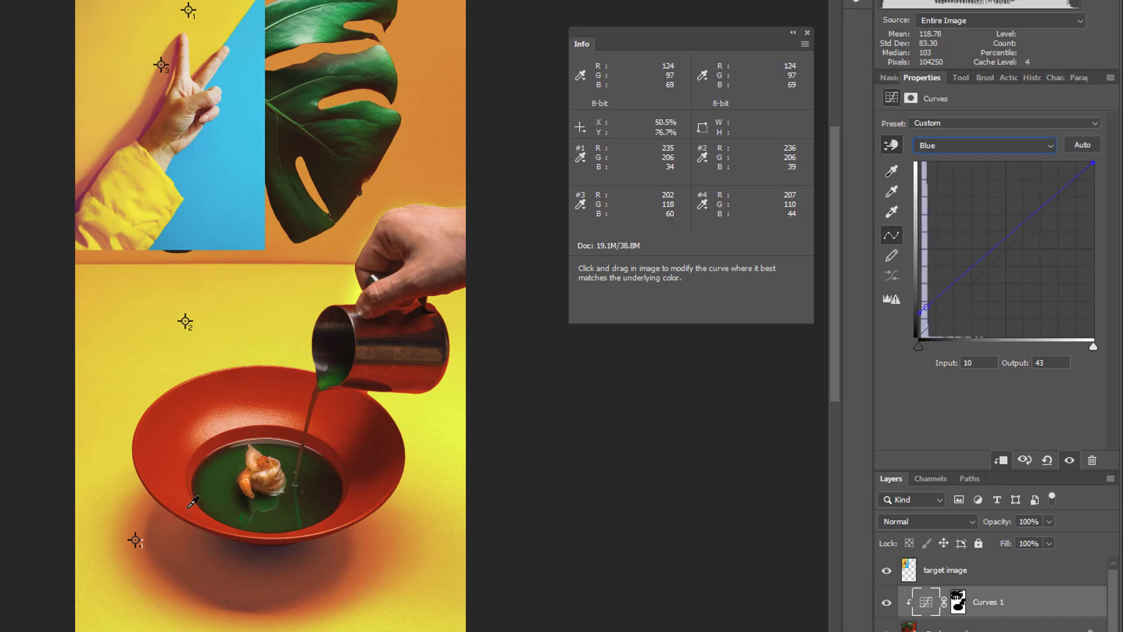
pyautogui.click(137, 539)
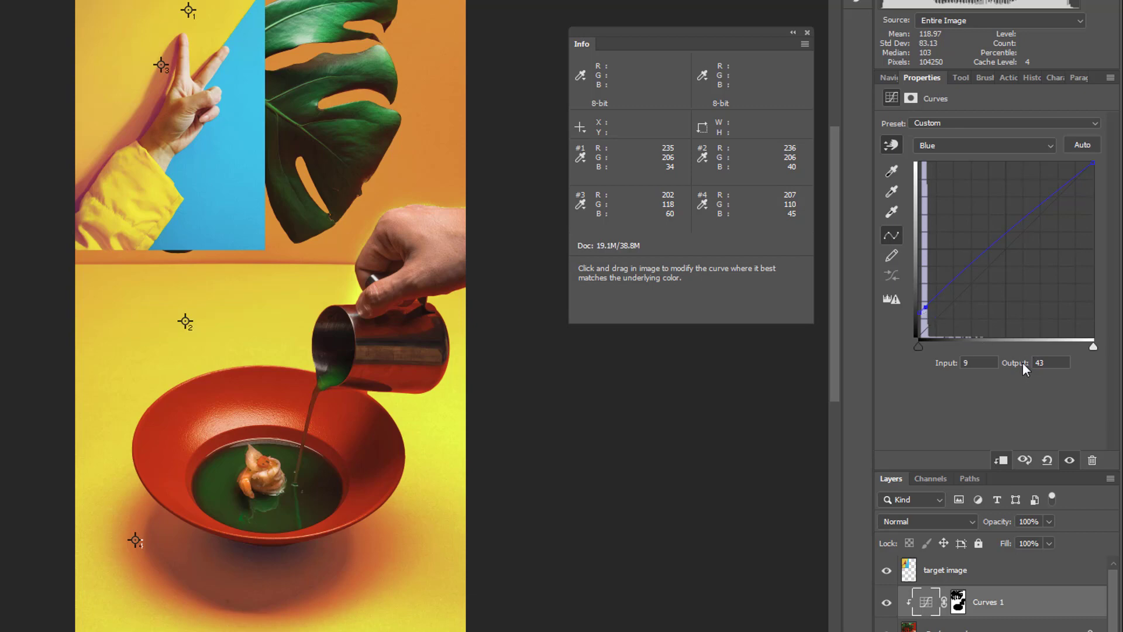
pyautogui.press('Up')
pyautogui.press('Up')
pyautogui.press('Up')
pyautogui.press('Up')
pyautogui.press('Up')
pyautogui.press('Up')
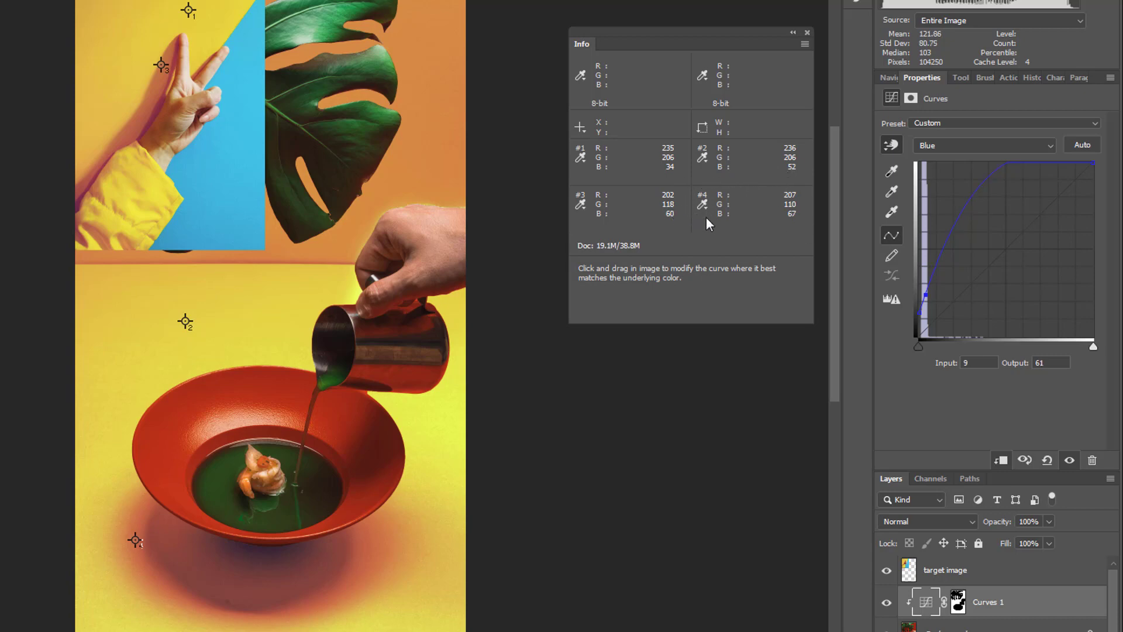
pyautogui.press('Down')
pyautogui.press('Down')
pyautogui.press('Down')
pyautogui.press('Down')
pyautogui.press('Down')
pyautogui.press('Down')
pyautogui.press('Down')
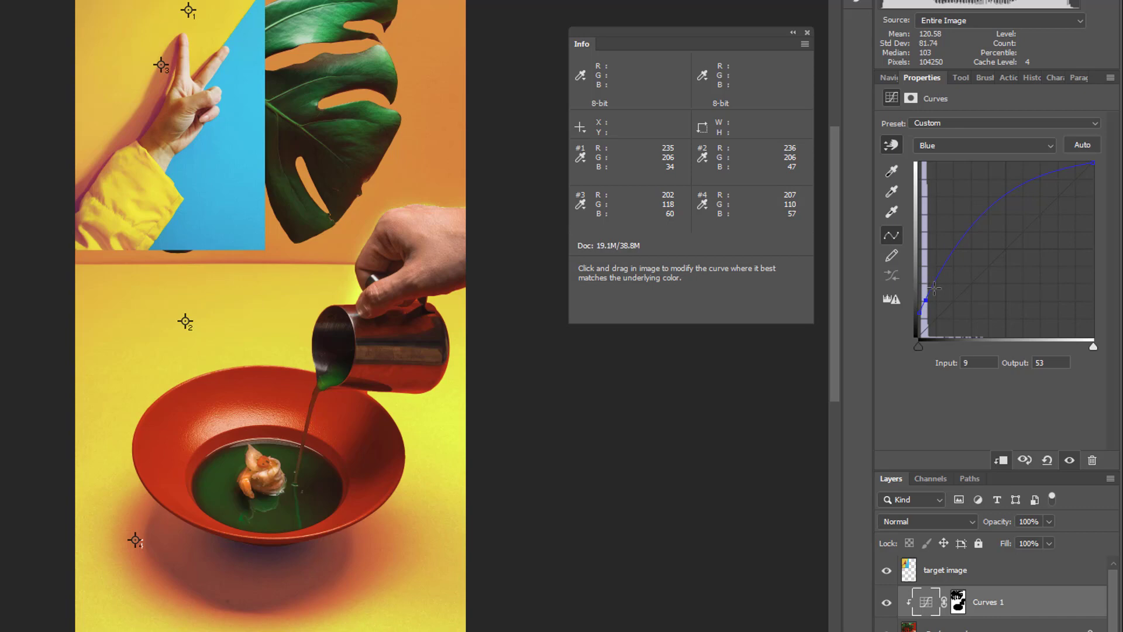
pyautogui.moveTo(934, 287); pyautogui.dragTo(939, 285)
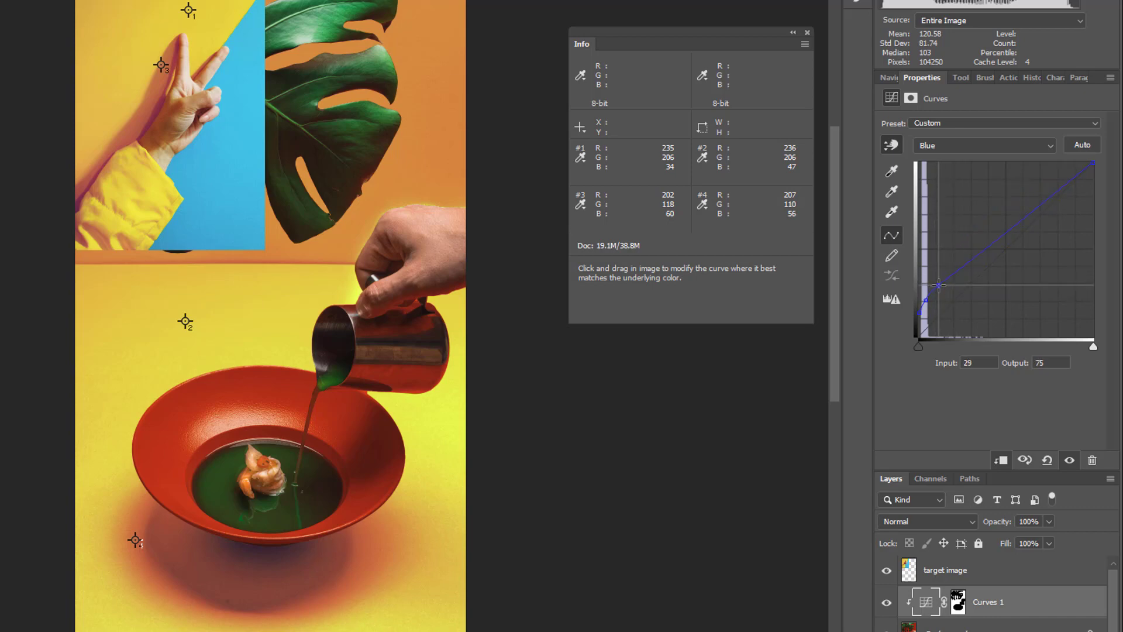